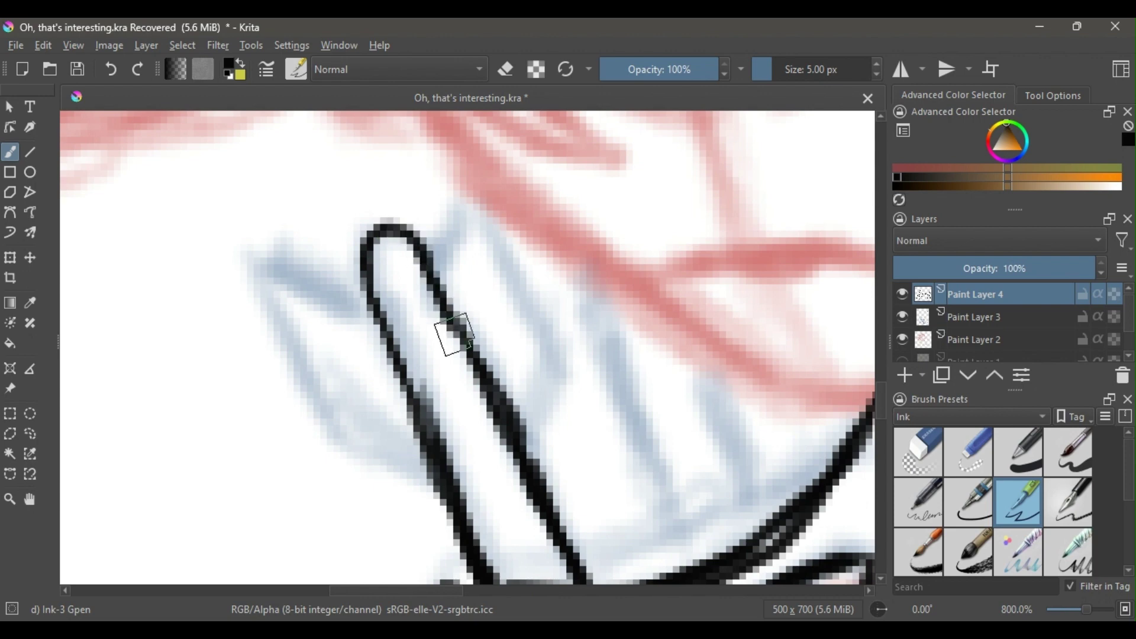
- Clean up and re-ink the right edge of the round-tipped arrow shaft with the eraser and Ink-3 Gpen brush
key(e)
drag(563, 461, 583, 510)
click(1029, 503)
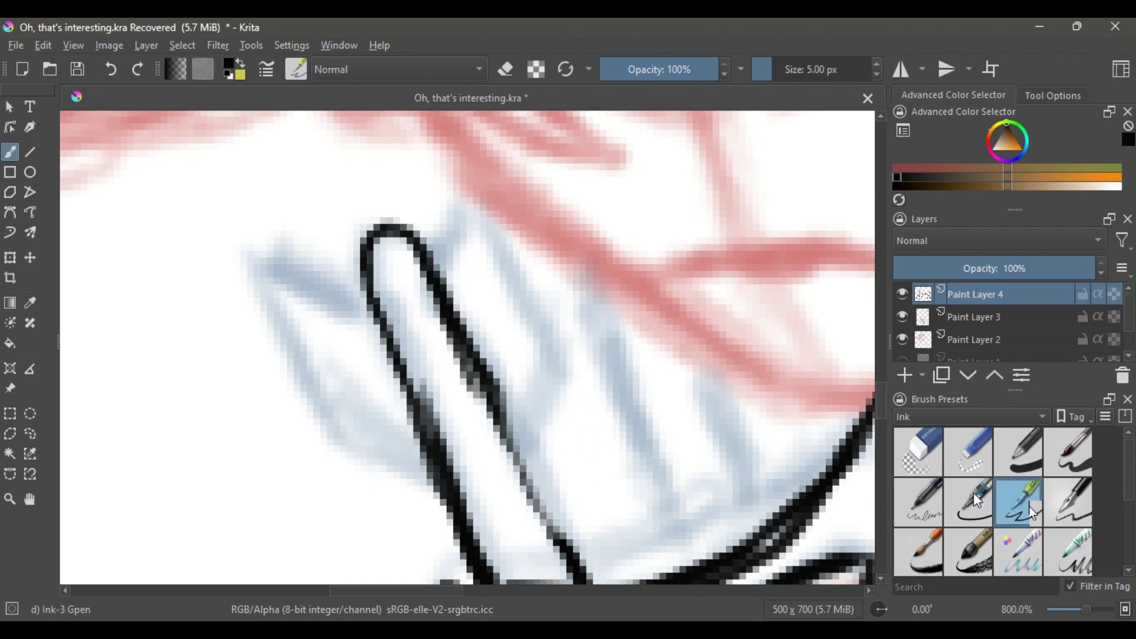
mouse_move(477, 362)
mouse_down()
mouse_move(567, 569)
mouse_move(503, 425)
mouse_up()
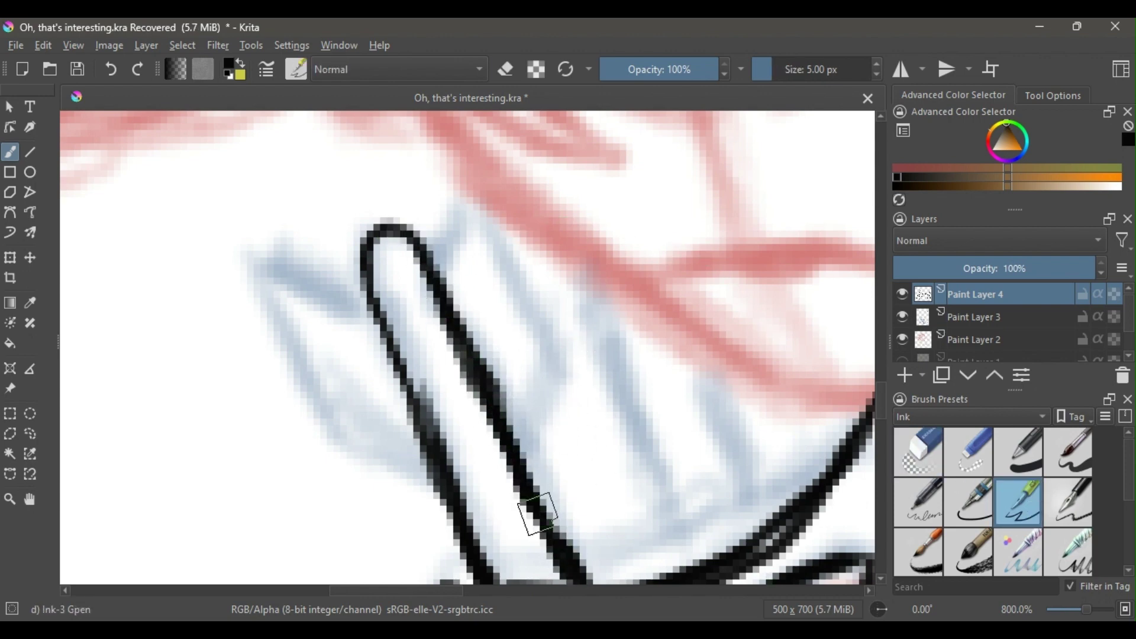
key(e)
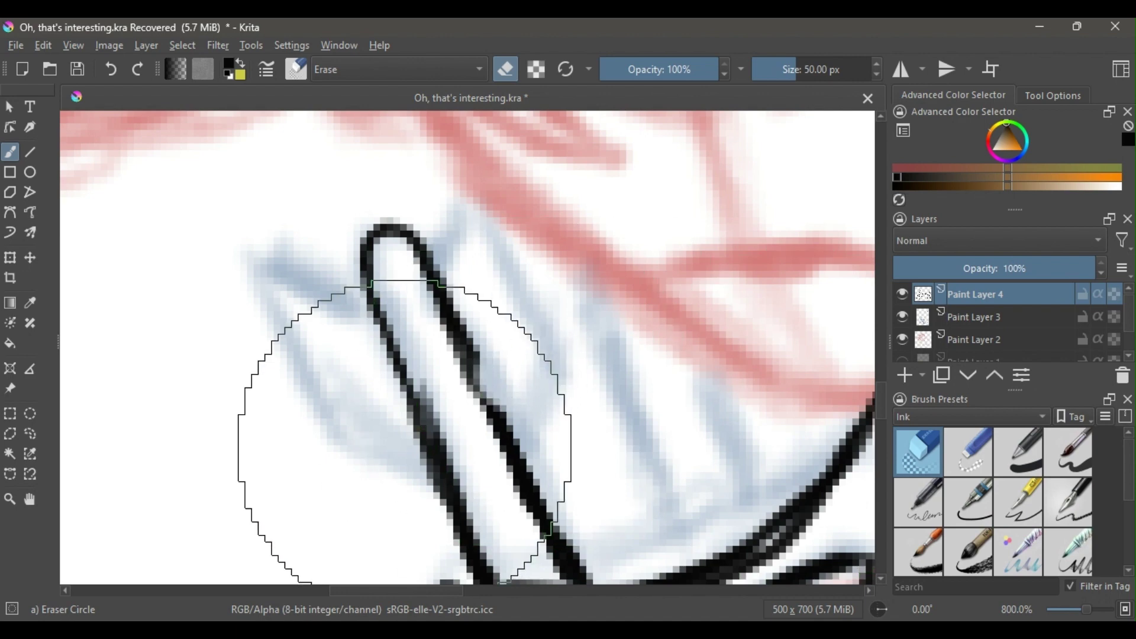
key(/)
drag(473, 362, 492, 402)
- Ink the pointed feather outlines on both sides of the round-tipped arrow shaft, following the blue sketch
mouse_move(377, 299)
mouse_down()
mouse_move(418, 445)
mouse_move(355, 305)
mouse_move(255, 254)
mouse_up()
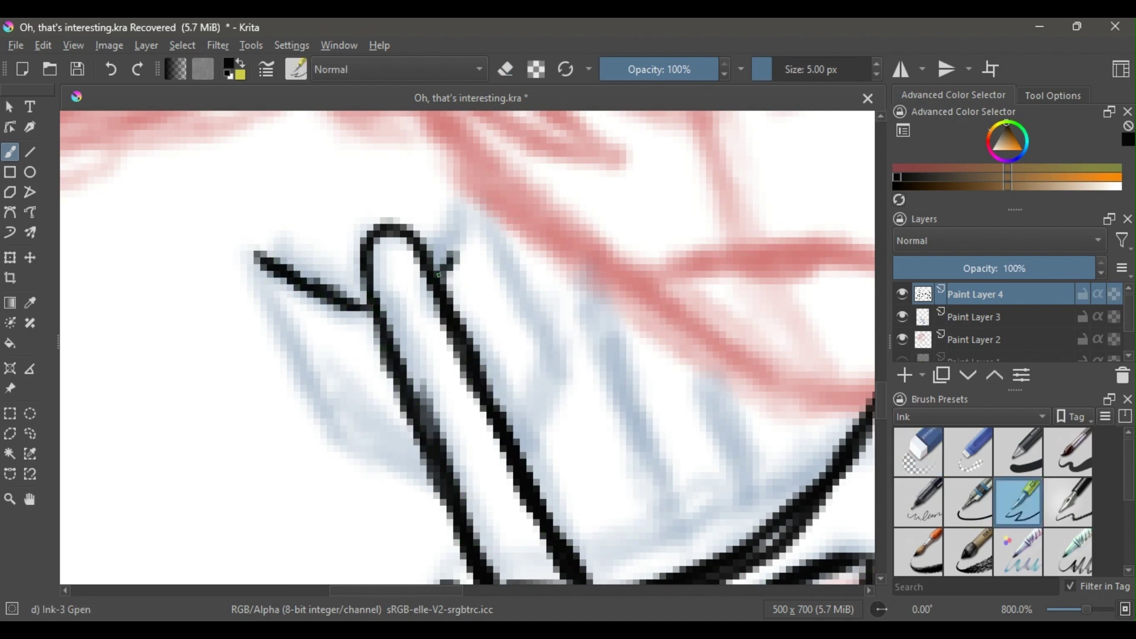
drag(439, 275, 462, 211)
mouse_move(258, 255)
mouse_down()
mouse_move(284, 343)
mouse_move(335, 438)
mouse_move(429, 488)
mouse_up()
mouse_move(489, 212)
mouse_down()
mouse_move(536, 327)
mouse_move(488, 218)
mouse_move(548, 311)
mouse_move(531, 305)
mouse_move(549, 371)
mouse_move(520, 452)
mouse_up()
- Ink the two long edges of the second arrow down to the quiver rim and the short feather edge joining the first arrow
drag(582, 274, 615, 361)
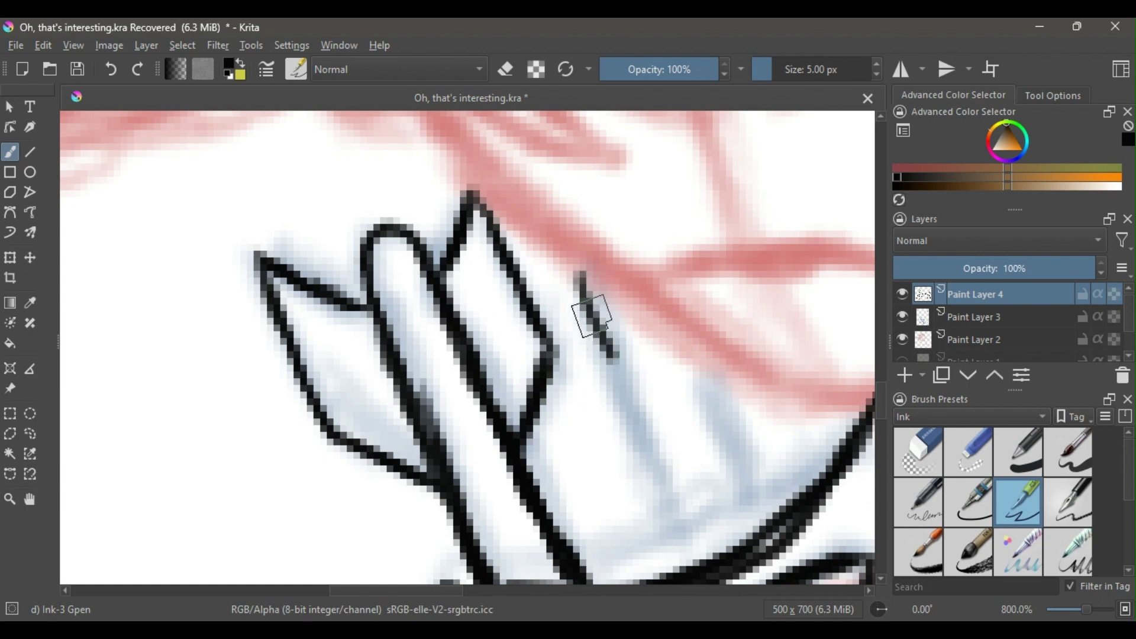
mouse_move(592, 316)
mouse_down()
mouse_move(645, 461)
mouse_move(676, 500)
mouse_move(692, 565)
mouse_up()
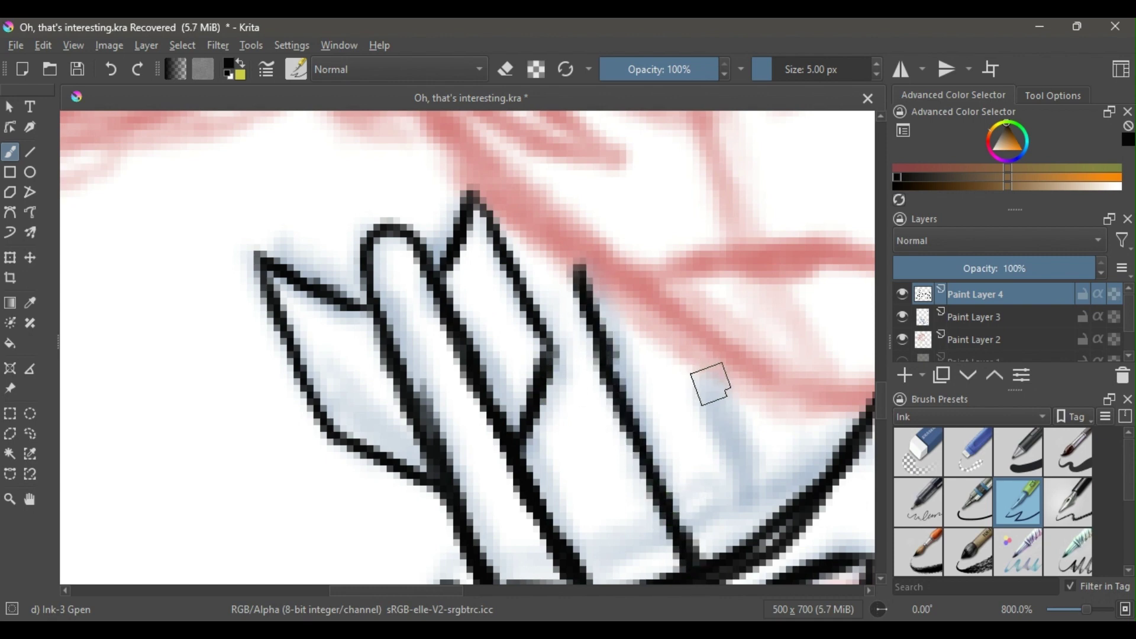
drag(675, 321, 770, 524)
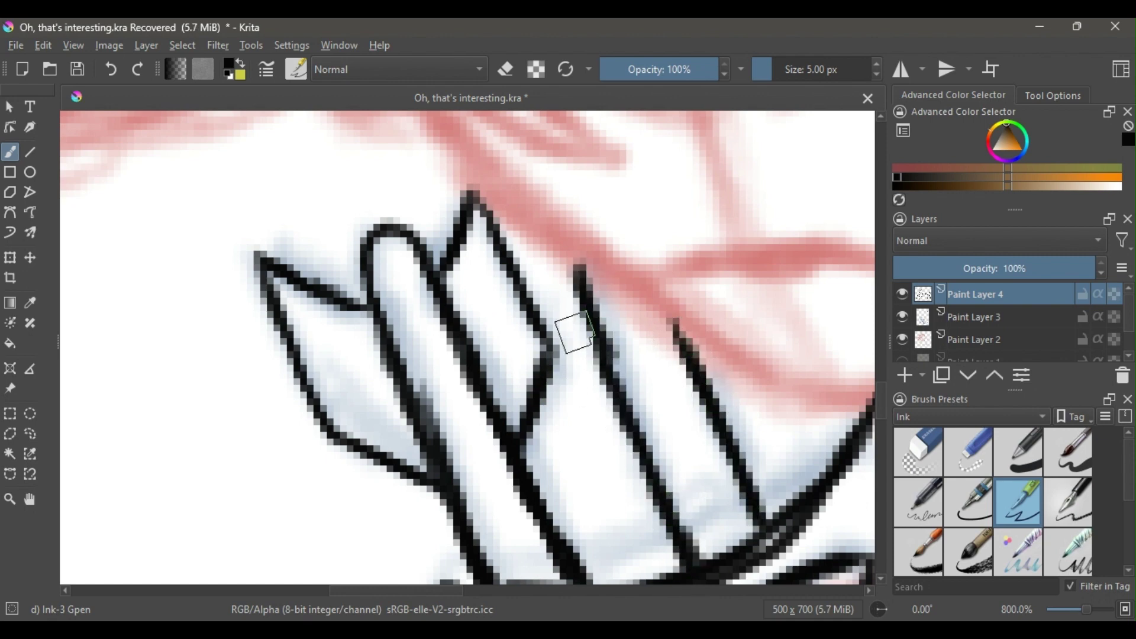
drag(569, 262, 579, 286)
drag(597, 345, 541, 303)
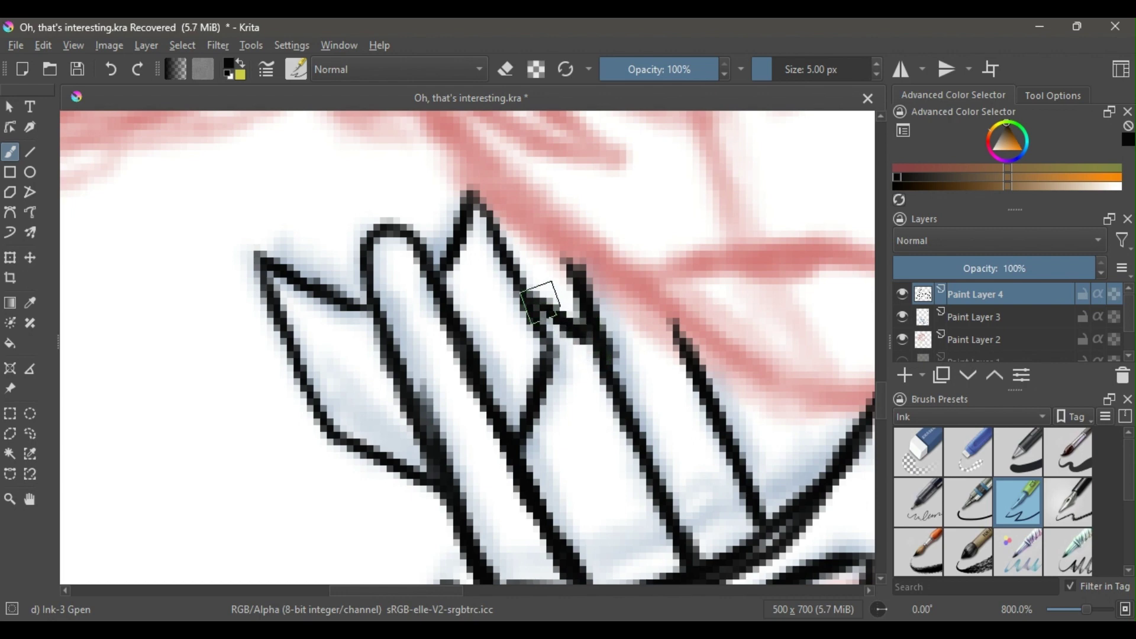
drag(584, 333, 605, 365)
- Ink the short slanted lines between and beside the arrows just above the quiver rim
scroll(607, 379, down, 3)
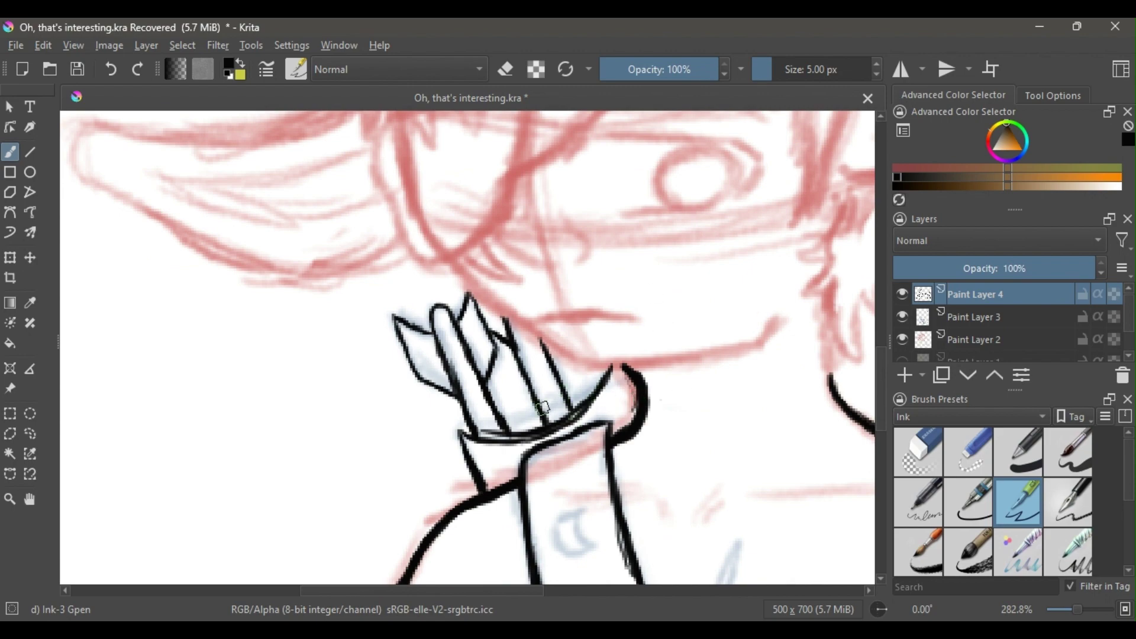
scroll(545, 409, up, 3)
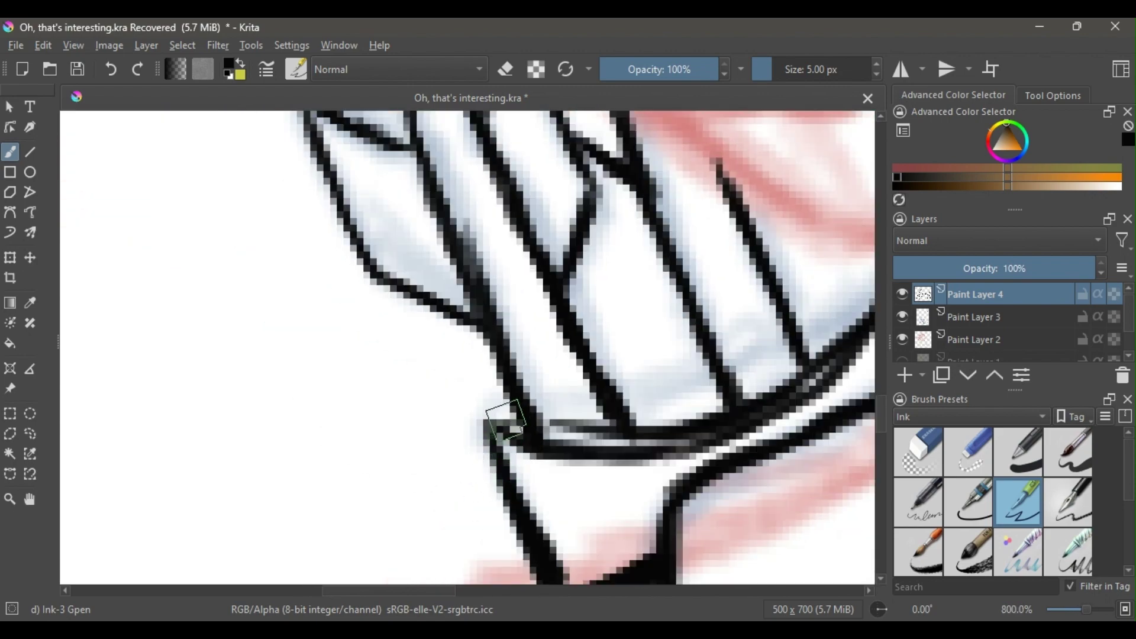
drag(606, 372, 684, 334)
mouse_move(842, 332)
mouse_down()
mouse_move(647, 345)
mouse_move(532, 371)
mouse_up()
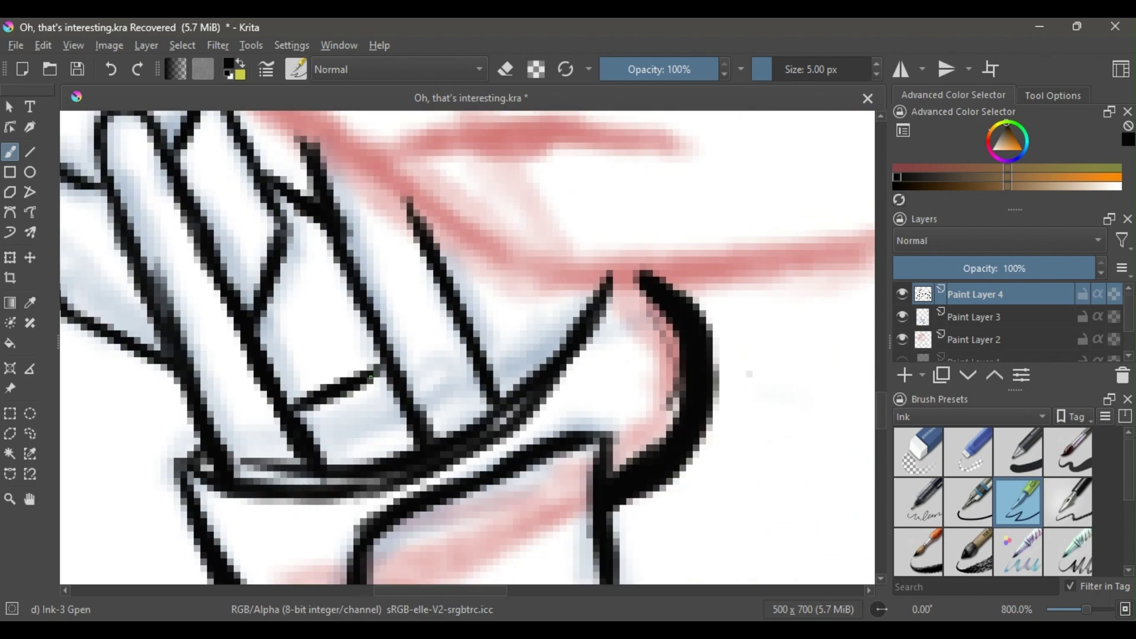
key(minus)
key(minus)
key(minus)
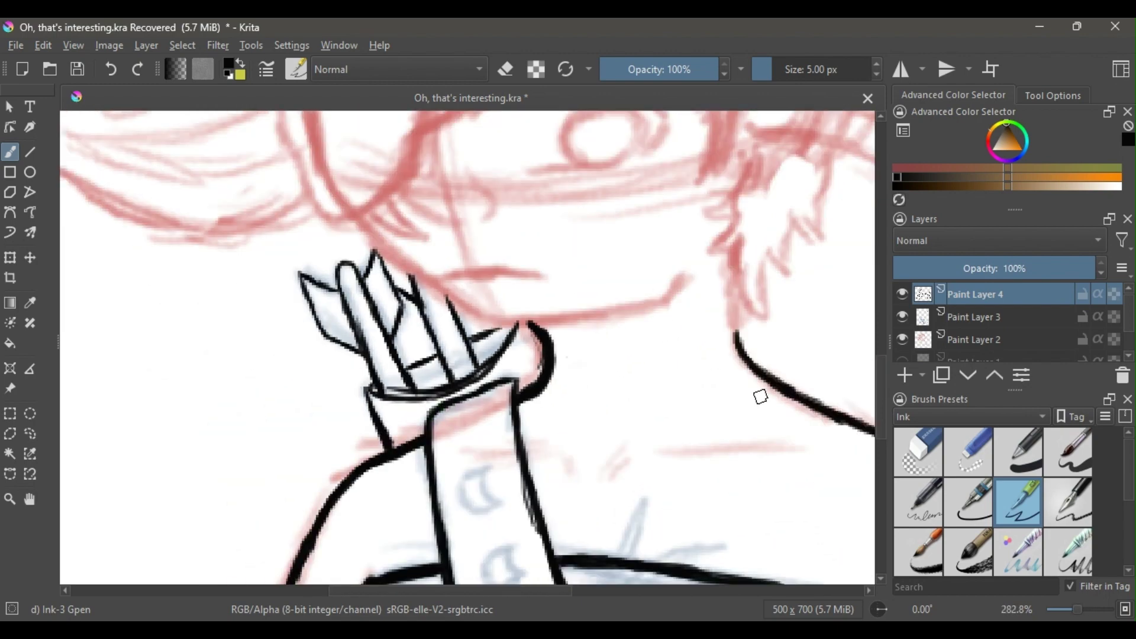
- Ink the jaw line over the red sketch, from the side hair lock past the chin up to the right cheek
mouse_move(761, 397)
mouse_down()
mouse_move(751, 258)
mouse_move(576, 368)
mouse_move(561, 424)
mouse_move(603, 327)
mouse_move(707, 316)
mouse_up()
key(plus)
drag(386, 289, 513, 334)
key(plus)
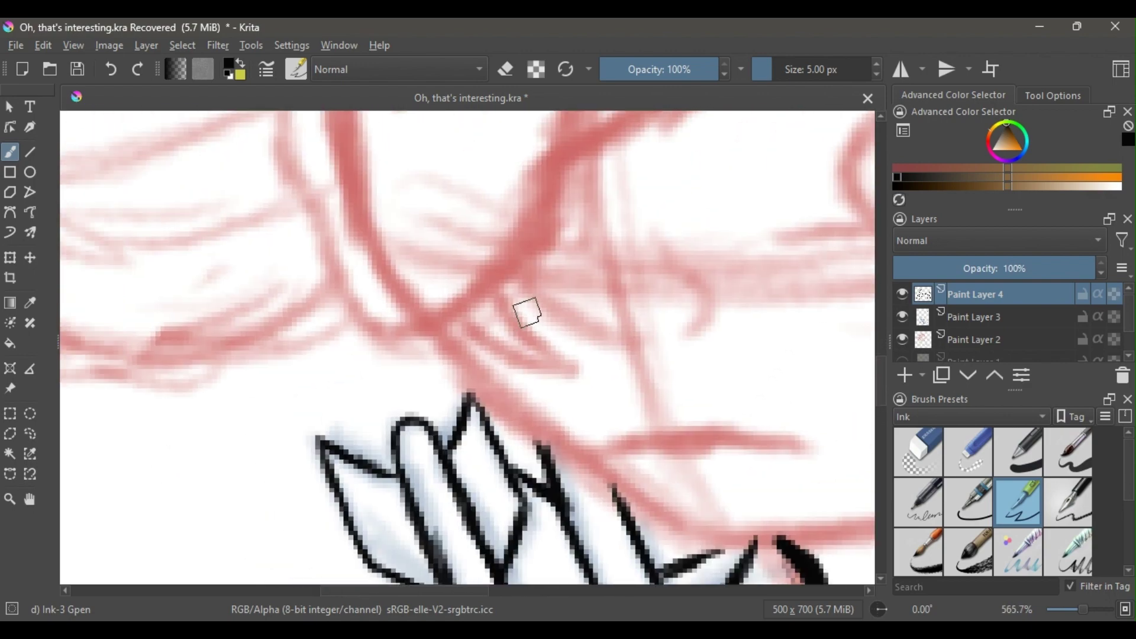
mouse_move(432, 335)
mouse_down()
mouse_move(568, 444)
mouse_move(506, 311)
mouse_up()
key(plus)
mouse_move(321, 230)
mouse_down()
mouse_move(472, 357)
mouse_move(578, 418)
mouse_move(673, 456)
mouse_move(767, 455)
mouse_move(479, 457)
mouse_up()
mouse_move(379, 465)
mouse_down()
mouse_move(548, 449)
mouse_move(502, 460)
mouse_move(593, 457)
mouse_move(769, 409)
mouse_move(808, 370)
mouse_move(605, 446)
mouse_move(457, 461)
mouse_move(493, 470)
mouse_move(517, 451)
mouse_move(585, 450)
mouse_move(319, 471)
mouse_move(341, 483)
mouse_move(231, 445)
mouse_up()
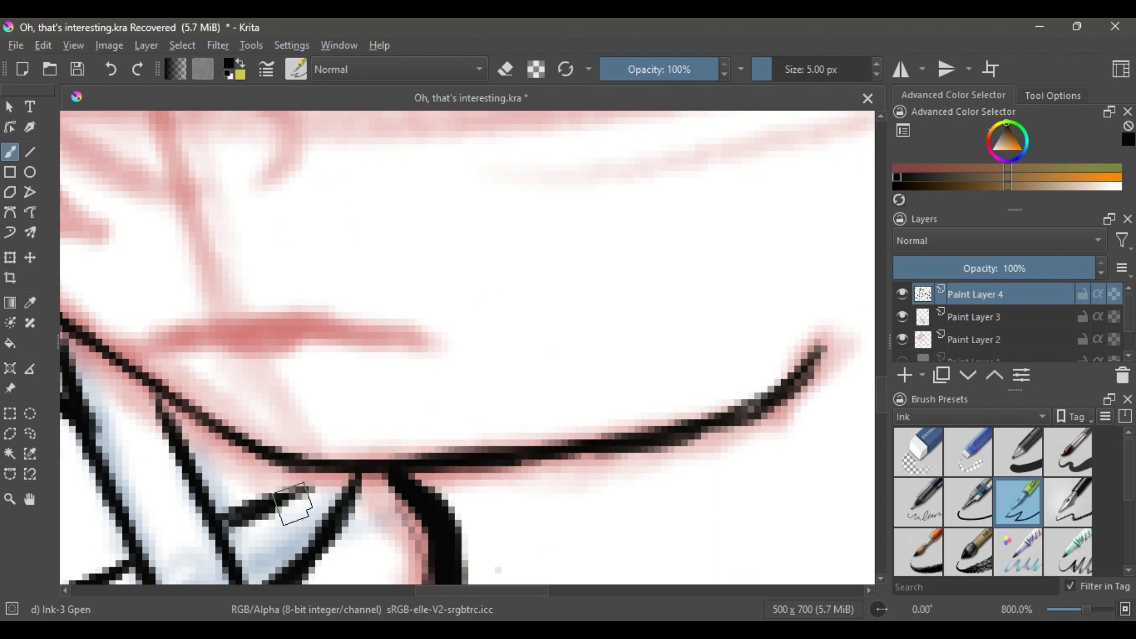
- Thicken the inked jaw line along its whole length from the hair lock to the right cheek
drag(427, 480, 652, 476)
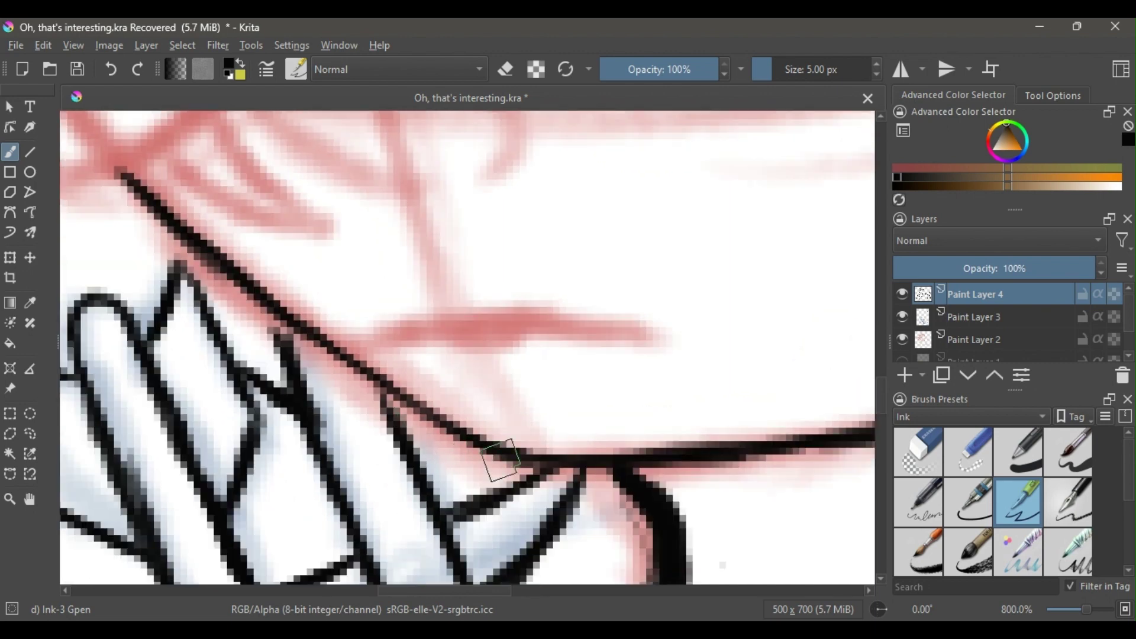
mouse_move(501, 461)
mouse_down()
mouse_move(422, 410)
mouse_move(369, 395)
mouse_move(379, 387)
mouse_up()
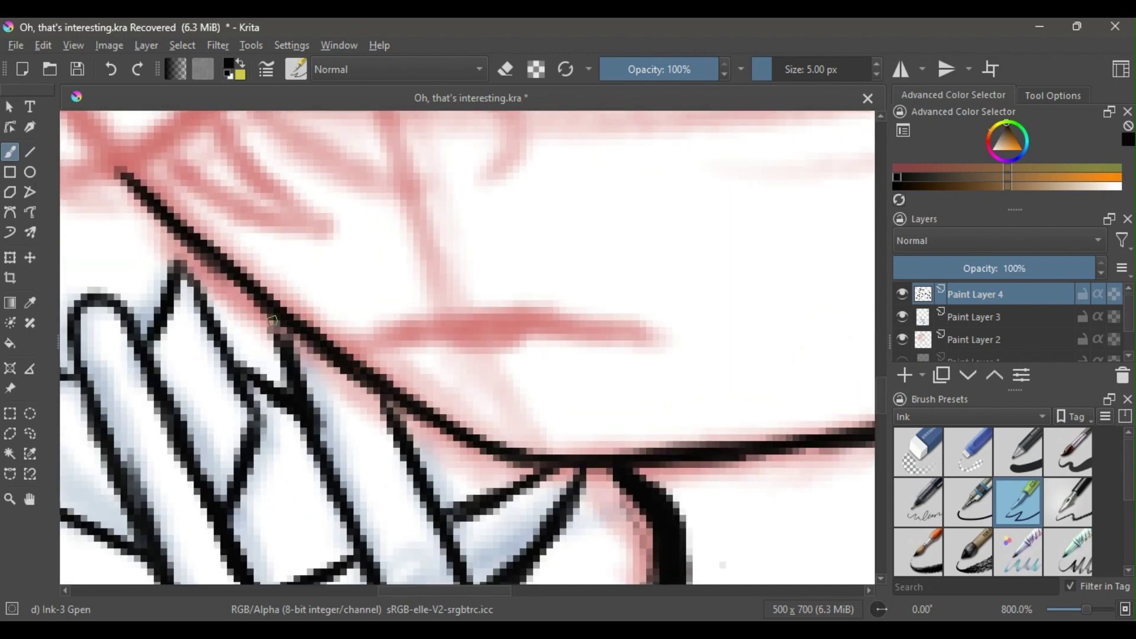
mouse_move(272, 320)
mouse_down()
mouse_move(238, 300)
mouse_move(287, 333)
mouse_move(140, 184)
mouse_move(209, 277)
mouse_up()
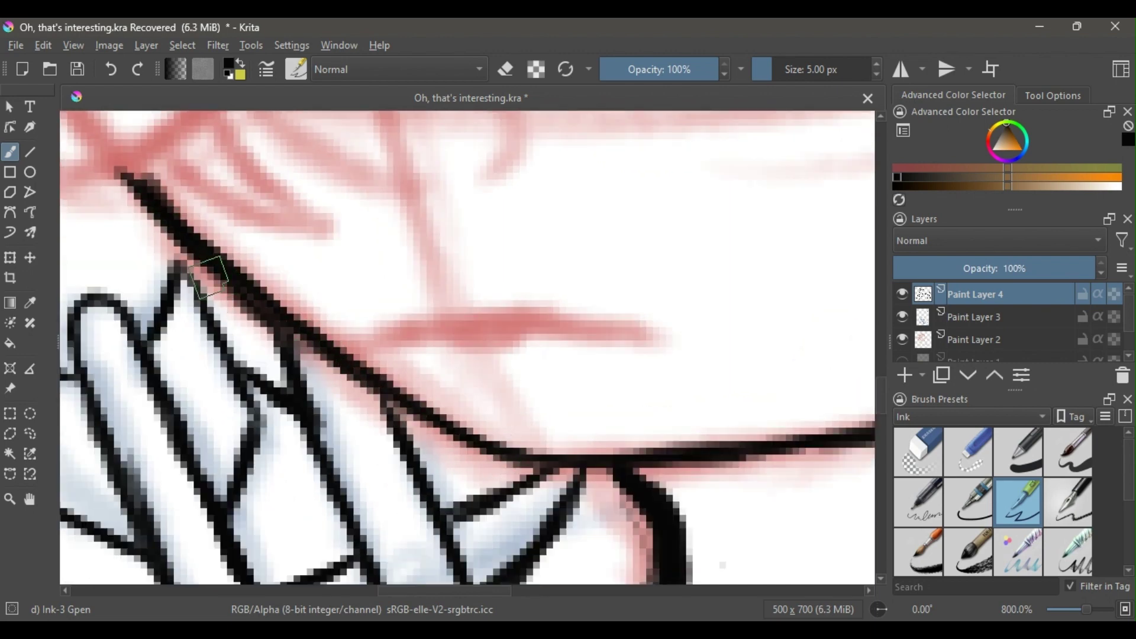
key(minus)
key(minus)
key(minus)
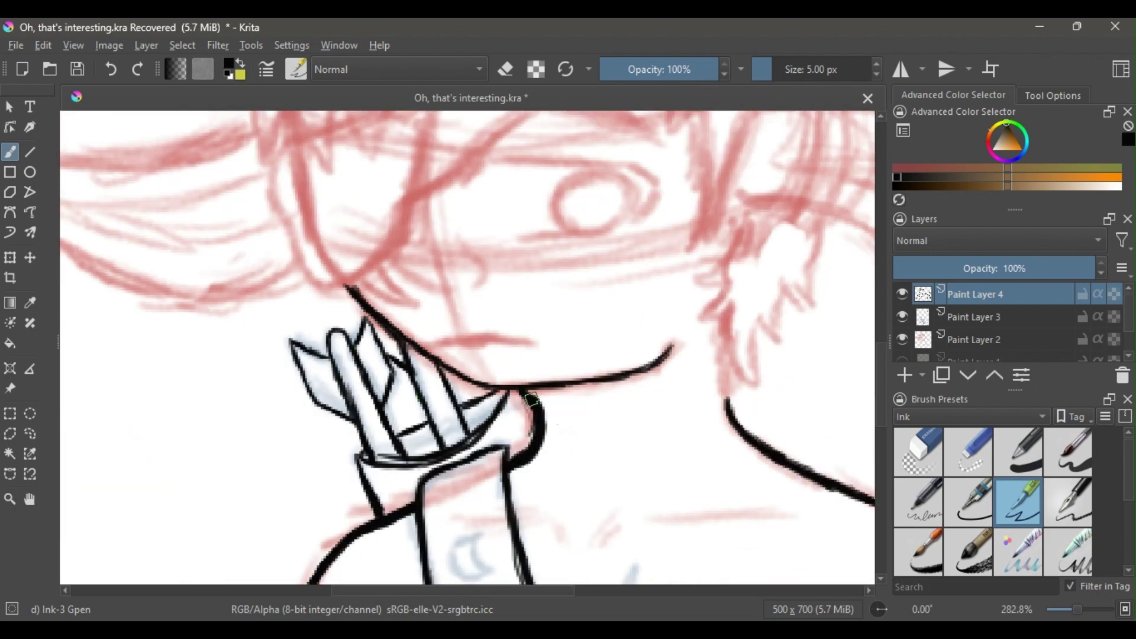
key(plus)
key(plus)
key(plus)
mouse_move(227, 278)
mouse_down()
mouse_move(362, 384)
mouse_move(479, 441)
mouse_move(548, 458)
mouse_move(734, 445)
mouse_up()
mouse_move(665, 461)
mouse_down()
mouse_move(837, 433)
mouse_move(518, 453)
mouse_move(689, 400)
mouse_up()
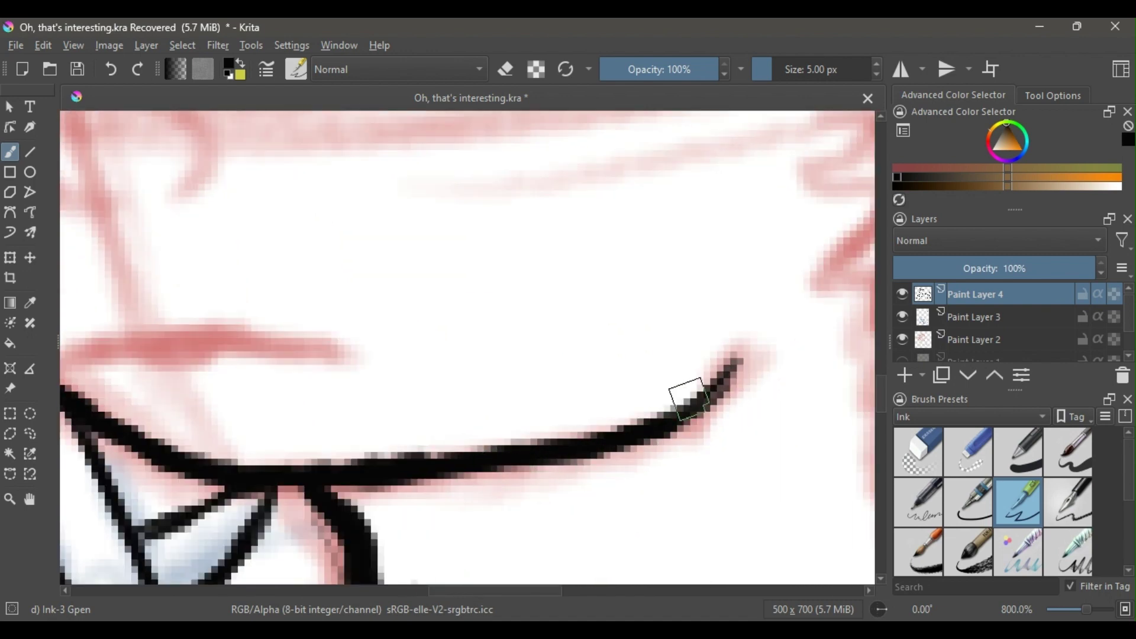
- Ink the left edge and rounded lower end of the hair lock beside the face, meeting the start of the jaw line
key(minus)
key(minus)
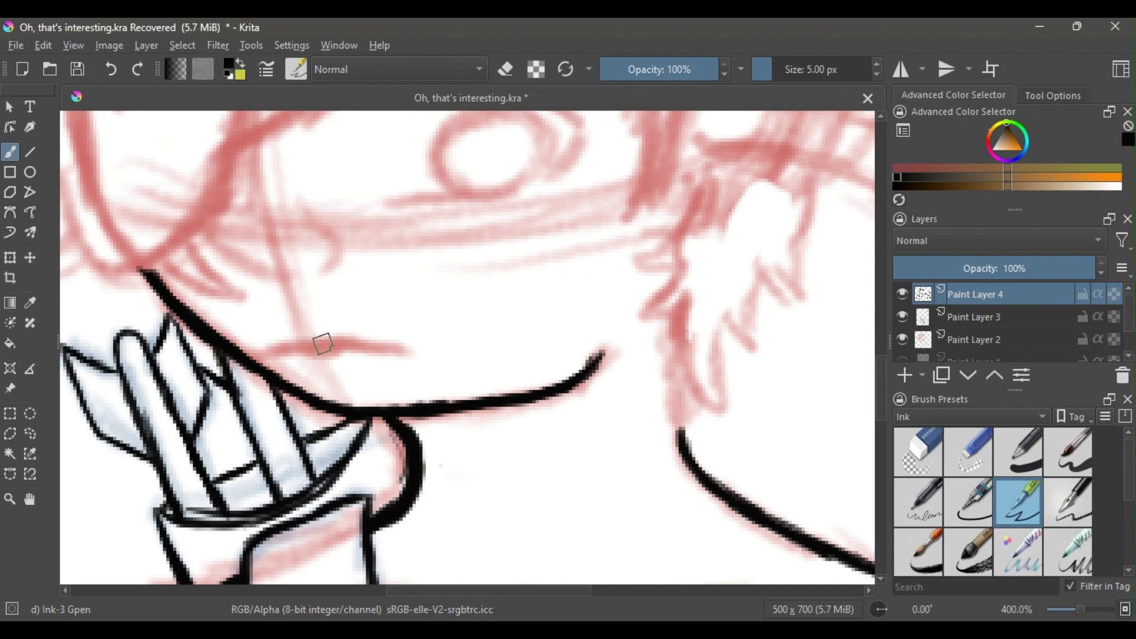
key(minus)
key(minus)
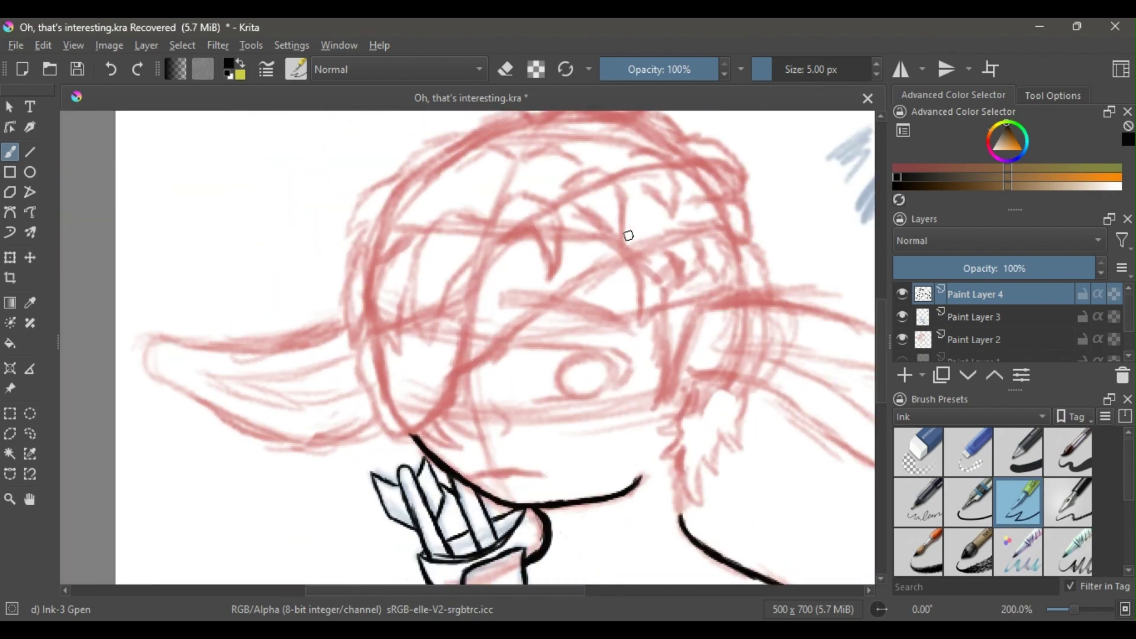
key(plus)
key(plus)
drag(274, 315, 253, 344)
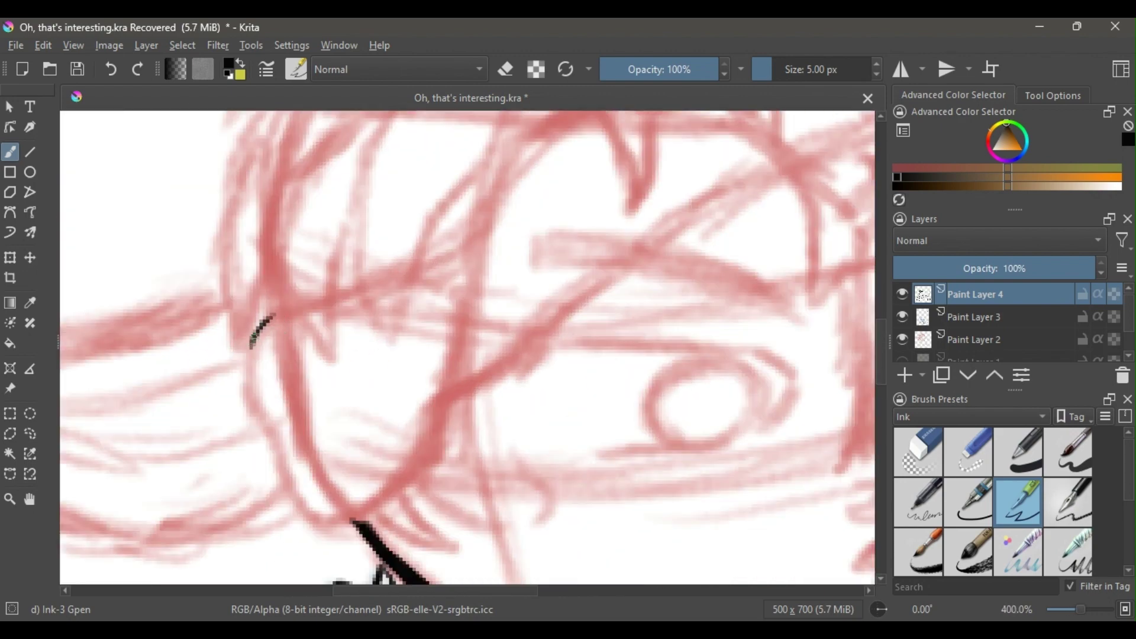
drag(276, 436, 306, 510)
key(minus)
key(minus)
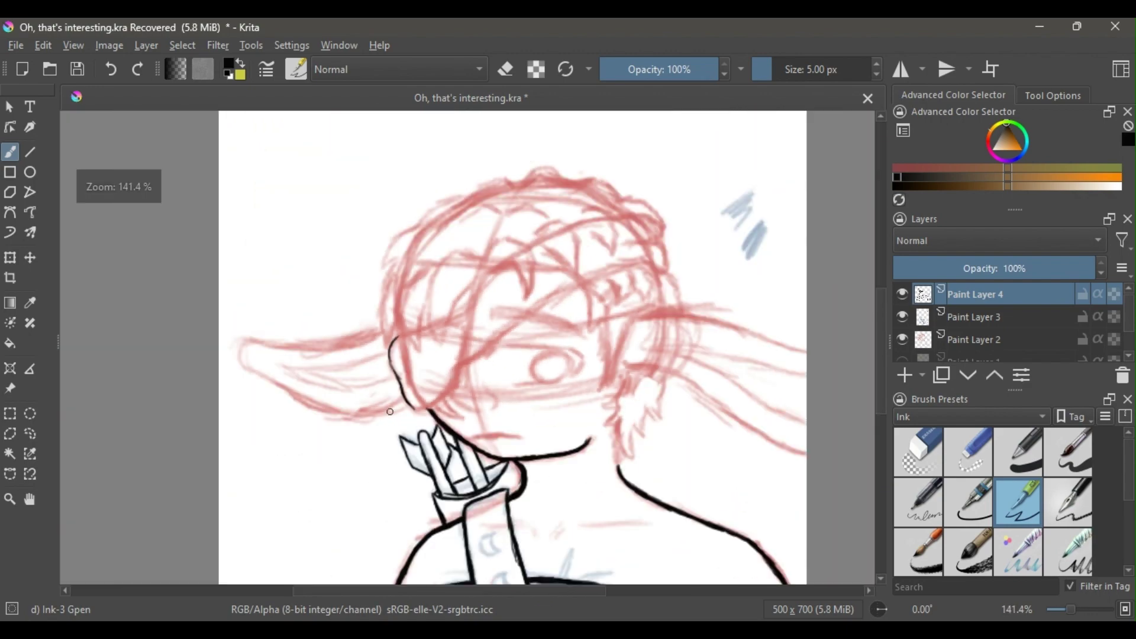
key(plus)
key(plus)
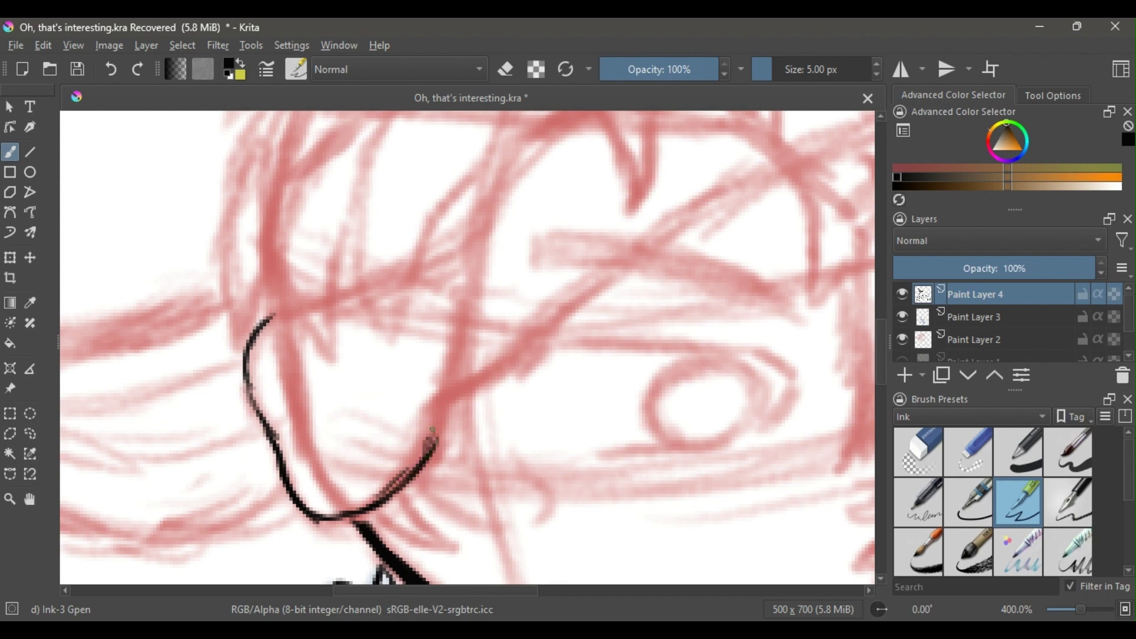
- Ink the lower edge of the fringe, sweeping diagonally from the side lock across the forehead to the right of the head
mouse_move(432, 415)
mouse_down()
mouse_move(502, 376)
mouse_move(475, 375)
mouse_move(605, 278)
mouse_up()
drag(652, 289, 543, 329)
drag(580, 267, 486, 312)
drag(386, 375, 515, 286)
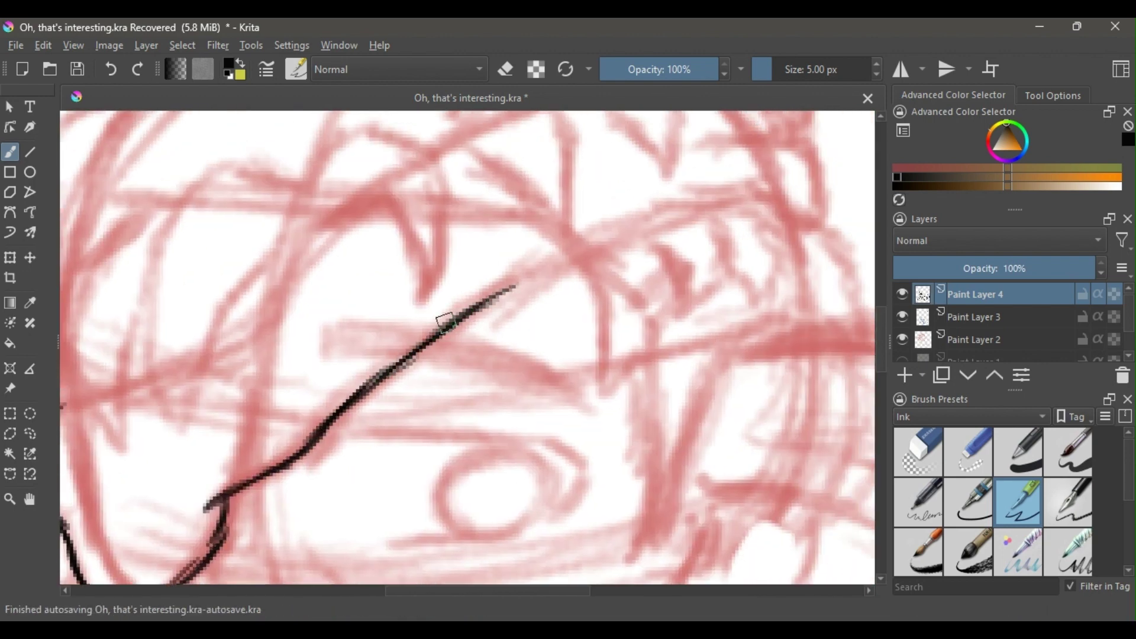
drag(449, 322, 605, 243)
drag(670, 218, 590, 306)
mouse_move(445, 380)
mouse_down()
mouse_move(574, 311)
mouse_move(669, 295)
mouse_move(729, 313)
mouse_move(670, 306)
mouse_move(546, 329)
mouse_move(453, 373)
mouse_move(560, 324)
mouse_up()
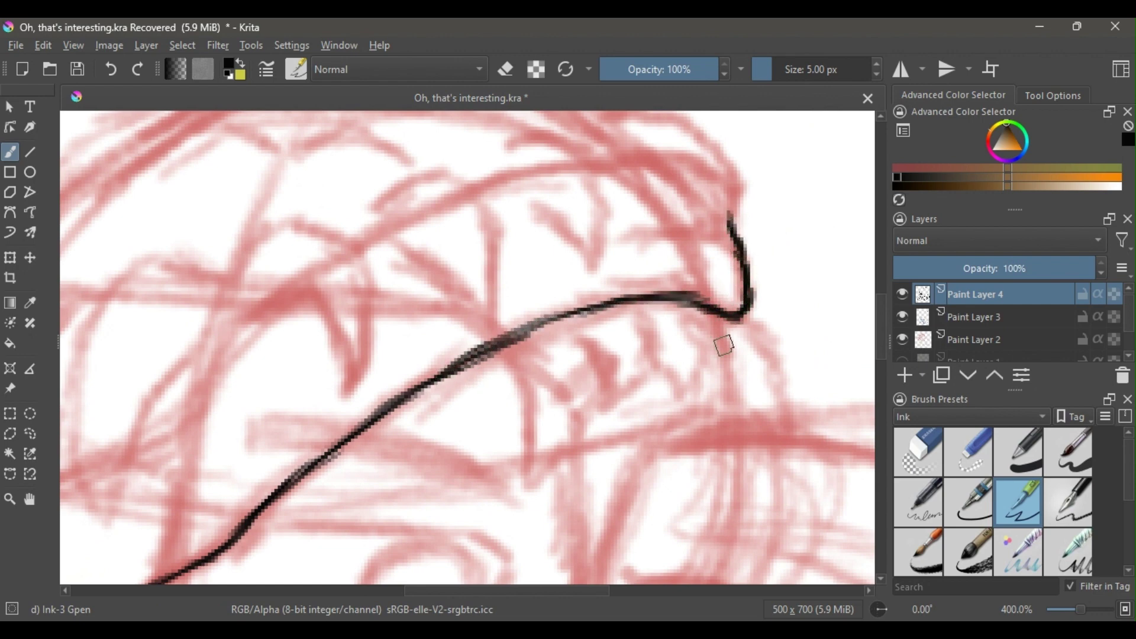
- Ink the curved, pointed hair tufts from the right side of the head across the top of the fringe
drag(735, 248, 715, 355)
mouse_move(596, 208)
mouse_down()
mouse_move(620, 206)
mouse_move(685, 228)
mouse_move(715, 283)
mouse_up()
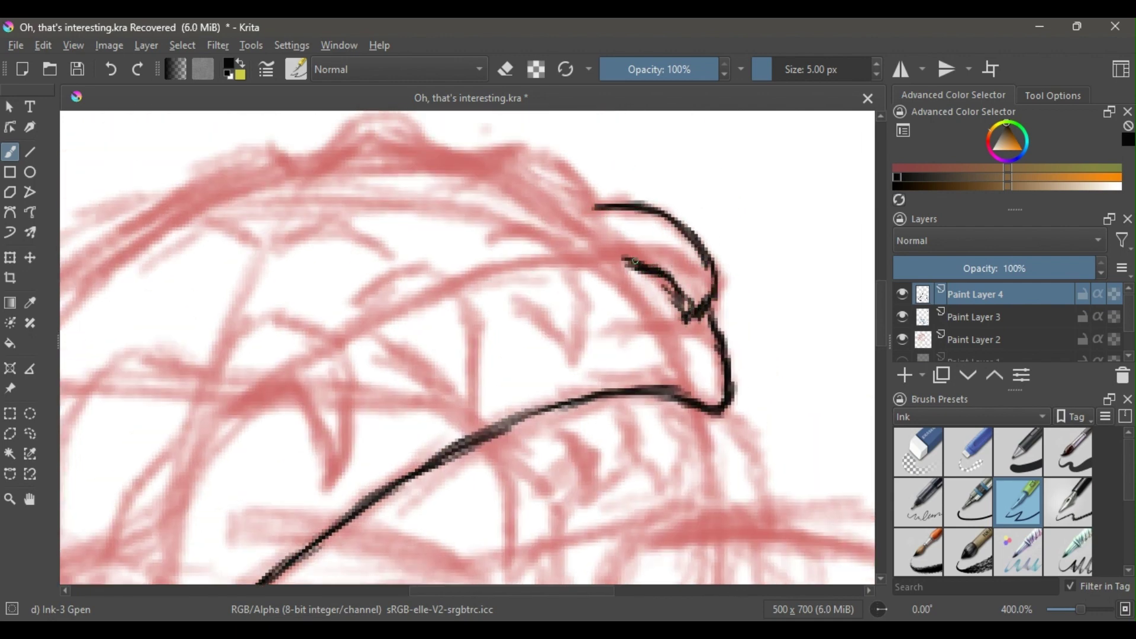
mouse_move(524, 235)
mouse_down()
mouse_move(568, 272)
mouse_move(567, 283)
mouse_move(542, 248)
mouse_move(577, 325)
mouse_up()
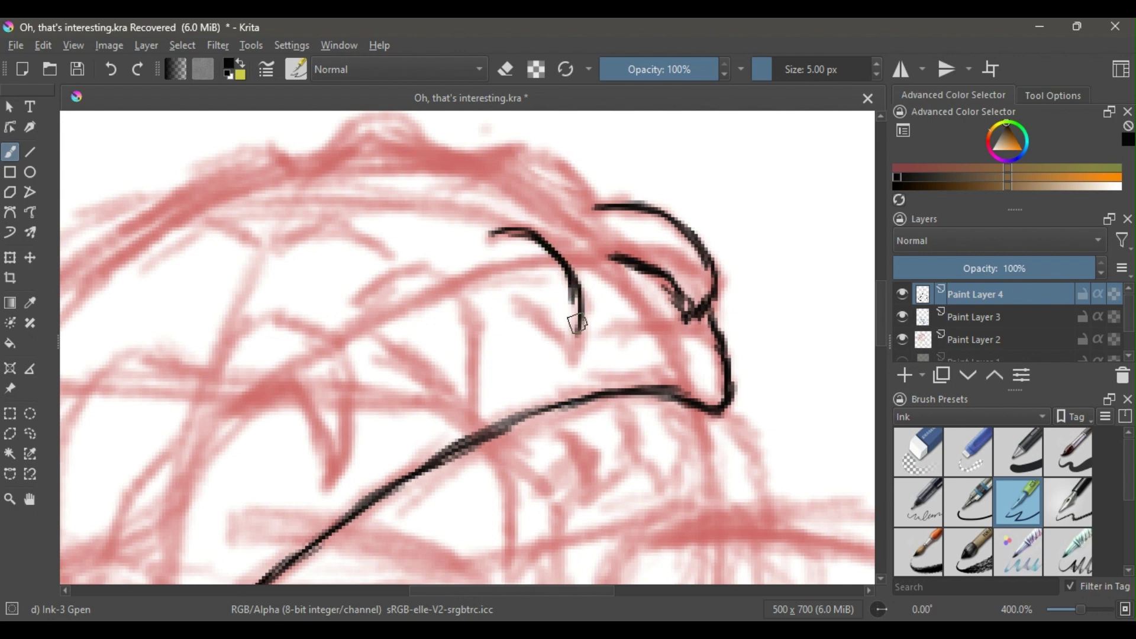
mouse_move(375, 283)
mouse_down()
mouse_move(430, 276)
mouse_move(469, 368)
mouse_move(469, 400)
mouse_up()
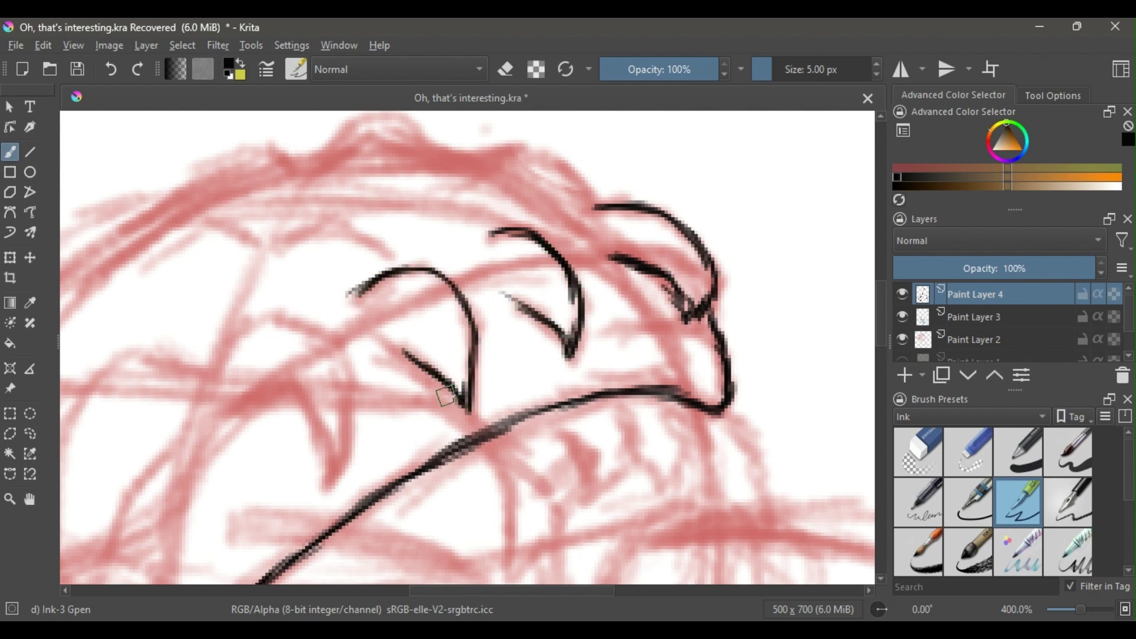
mouse_move(259, 394)
mouse_down()
mouse_move(459, 330)
mouse_move(505, 278)
mouse_up()
mouse_move(465, 245)
mouse_down()
mouse_move(526, 208)
mouse_move(576, 247)
mouse_move(594, 301)
mouse_up()
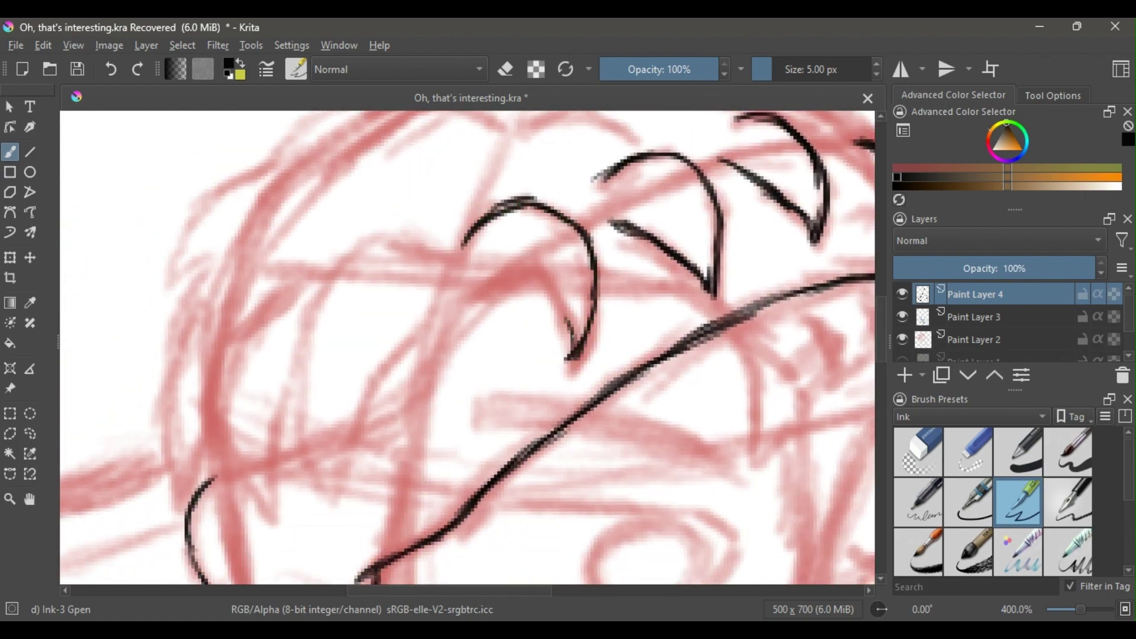
- Ink the pointed hair locks on the left side of the head, including the outermost one above the ear
mouse_move(427, 371)
mouse_down()
mouse_move(586, 299)
mouse_move(515, 358)
mouse_move(496, 423)
mouse_up()
mouse_move(594, 182)
mouse_down()
mouse_move(522, 177)
mouse_move(466, 308)
mouse_move(464, 377)
mouse_move(495, 424)
mouse_up()
drag(464, 361, 548, 183)
mouse_move(455, 212)
mouse_down()
mouse_move(395, 293)
mouse_move(386, 372)
mouse_move(375, 347)
mouse_move(409, 415)
mouse_move(434, 428)
mouse_move(461, 306)
mouse_up()
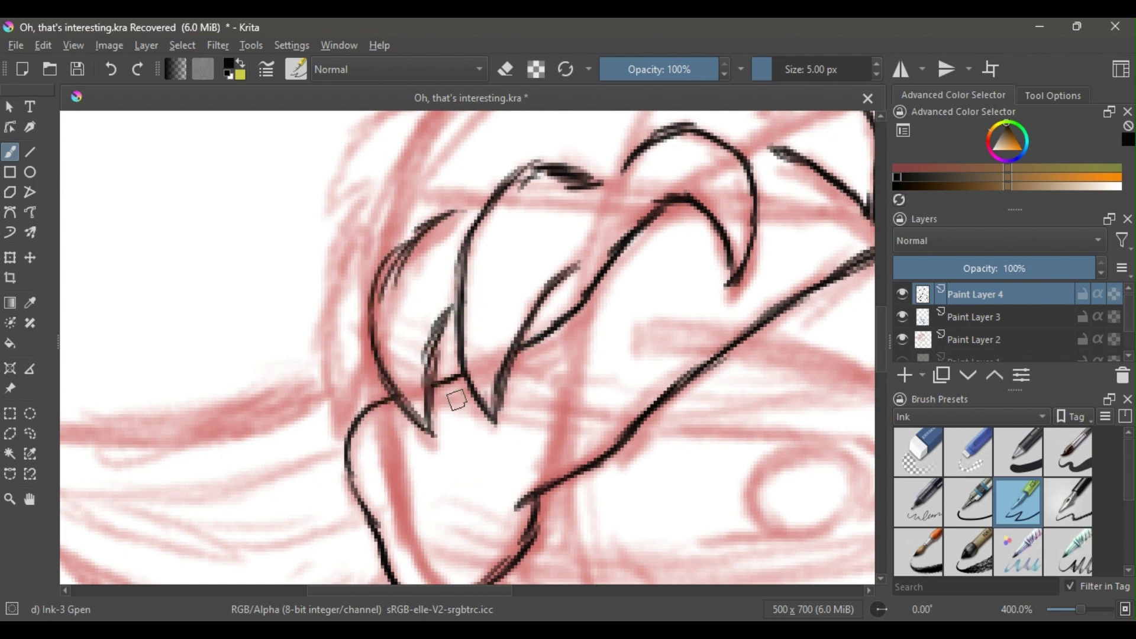
scroll(457, 400, left, 3)
mouse_move(502, 232)
mouse_down()
mouse_move(482, 254)
mouse_move(475, 422)
mouse_up()
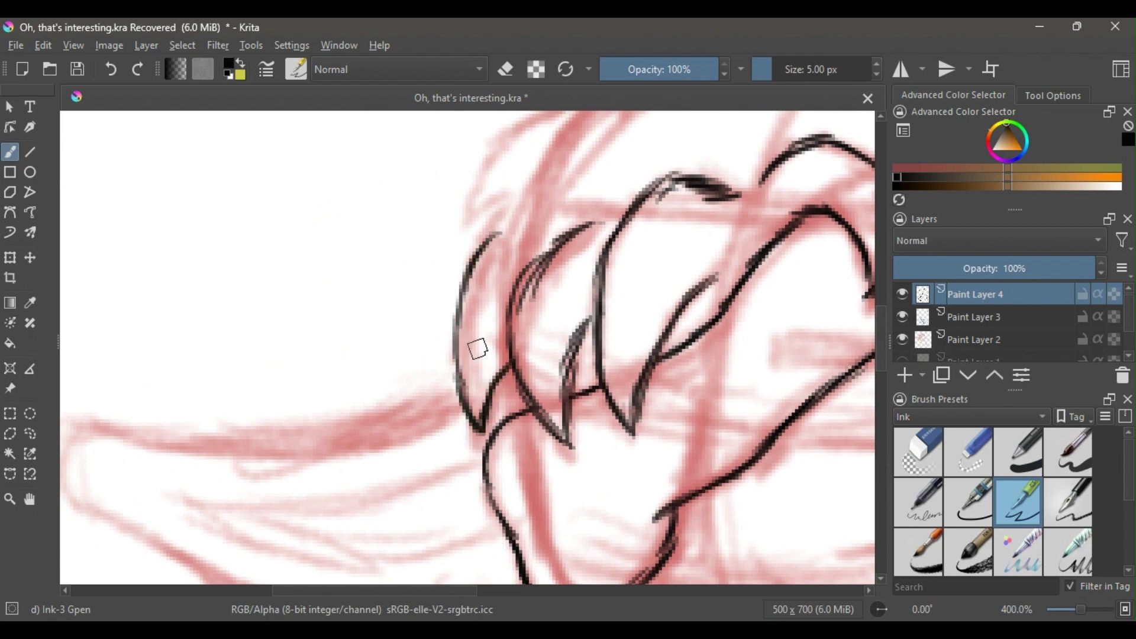
drag(466, 276, 503, 215)
- Ink the short inner tufts and the bumpy outer outline of the hair over the crown and down the left side
drag(713, 244, 441, 488)
drag(549, 313, 660, 315)
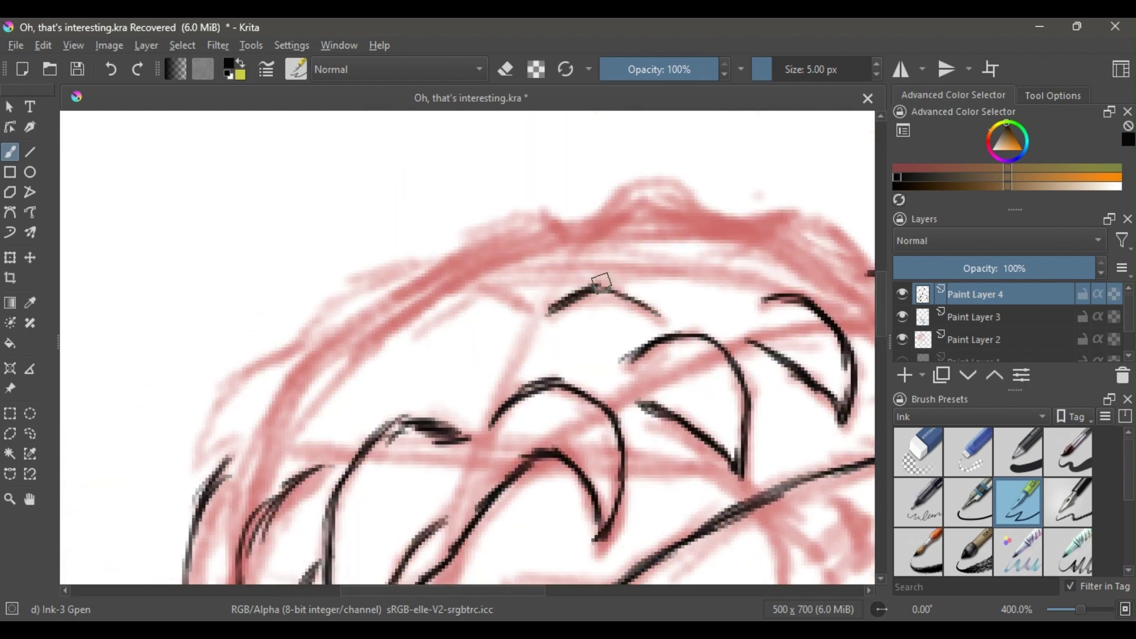
drag(828, 218, 585, 281)
drag(593, 284, 643, 338)
drag(257, 323, 496, 298)
mouse_move(590, 275)
mouse_down()
mouse_move(552, 261)
mouse_move(467, 310)
mouse_move(367, 320)
mouse_up()
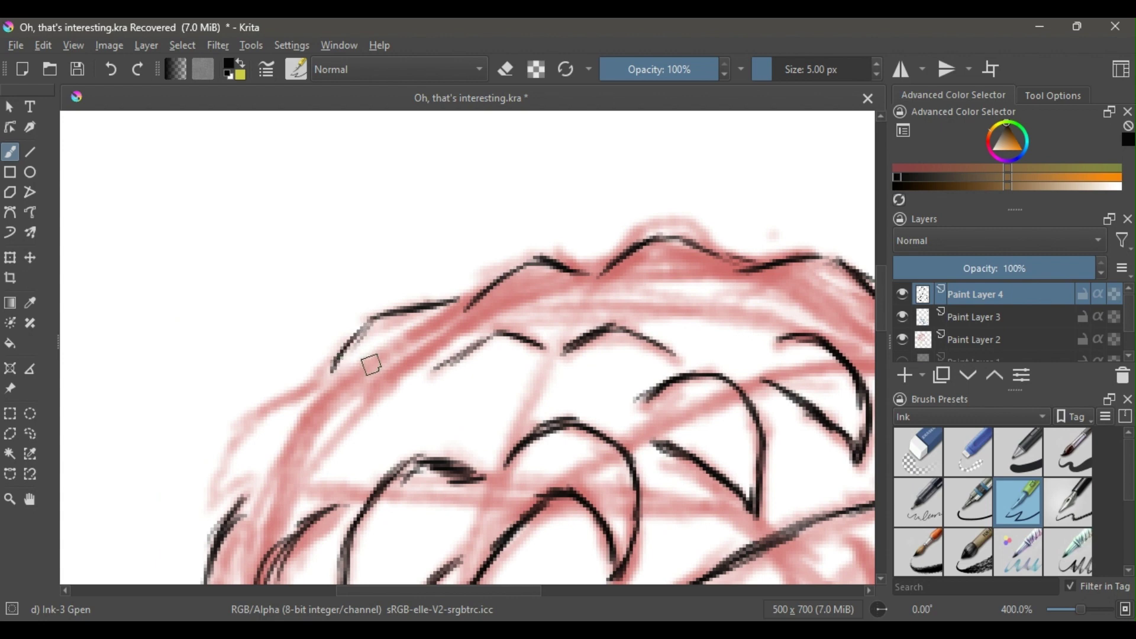
drag(343, 392, 463, 319)
click(112, 73)
mouse_move(303, 390)
mouse_down()
mouse_move(510, 279)
mouse_move(468, 291)
mouse_move(409, 411)
mouse_up()
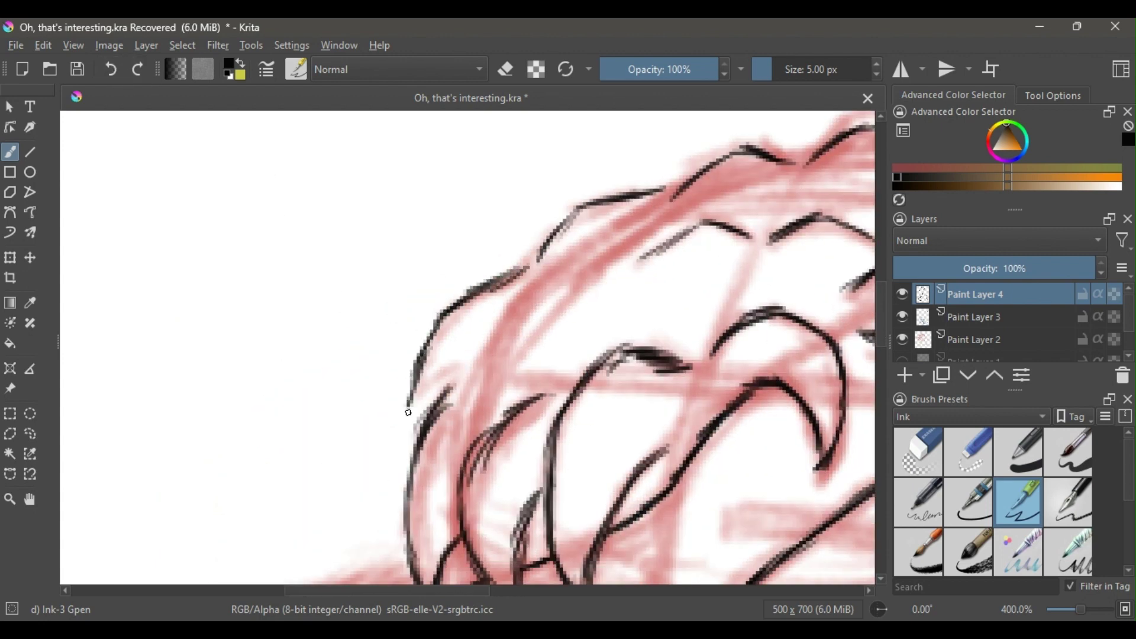
- Ink the upper and lower outlines of the right ear, from the side of the head out to the canvas edge
scroll(452, 388, down, 2)
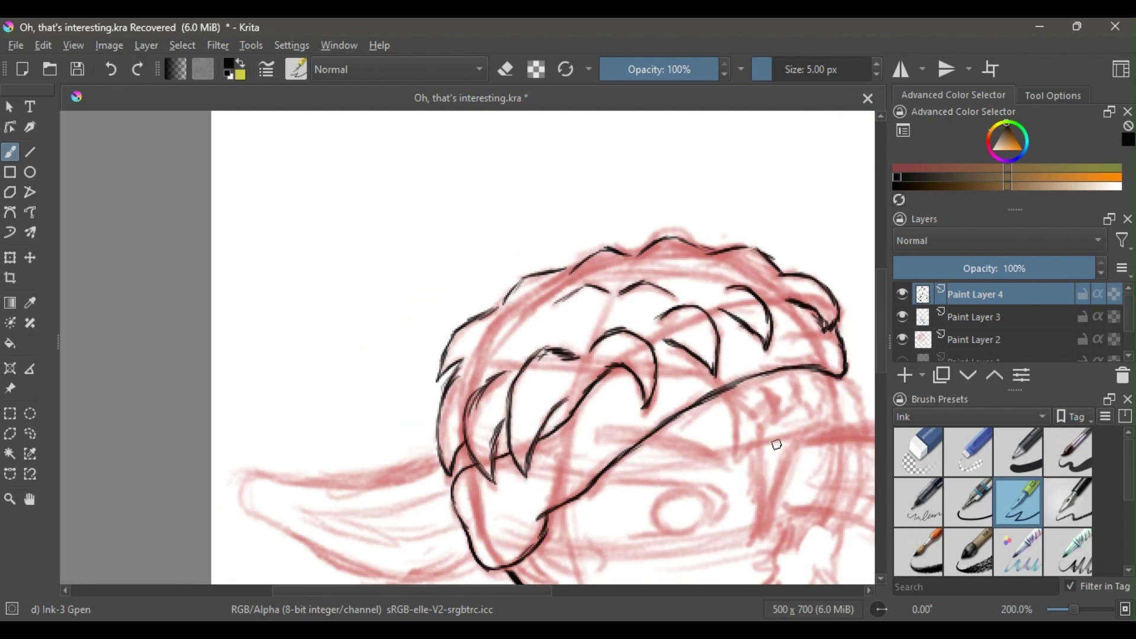
mouse_move(753, 493)
mouse_down()
mouse_move(651, 439)
mouse_move(515, 304)
mouse_up()
key(bracketright)
key(bracketright)
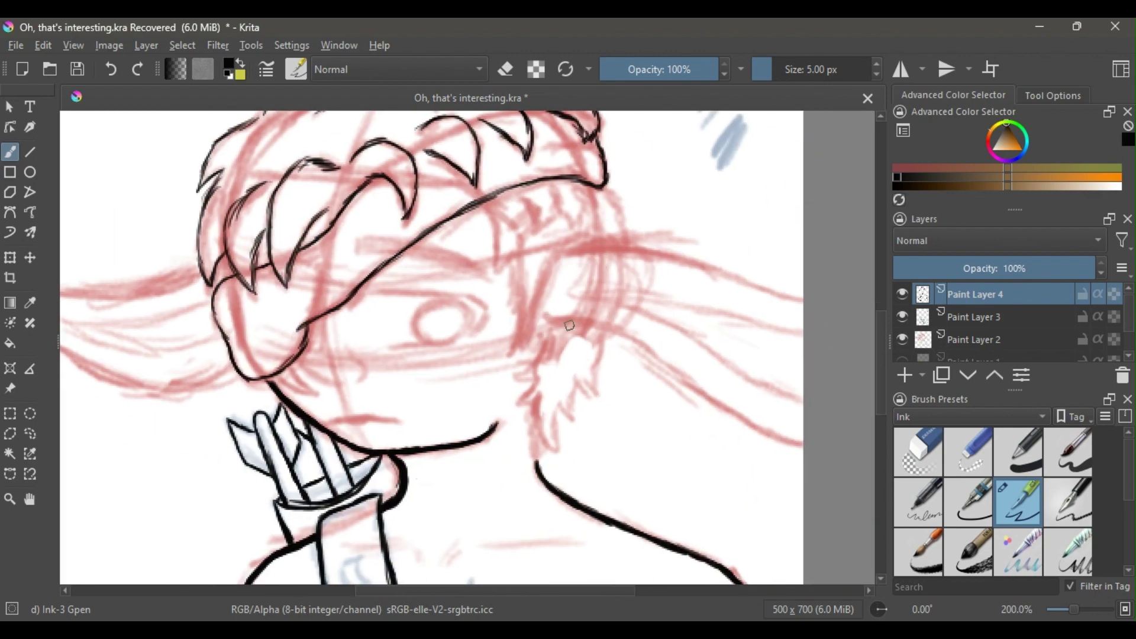
scroll(550, 314, up, 2)
drag(542, 276, 495, 373)
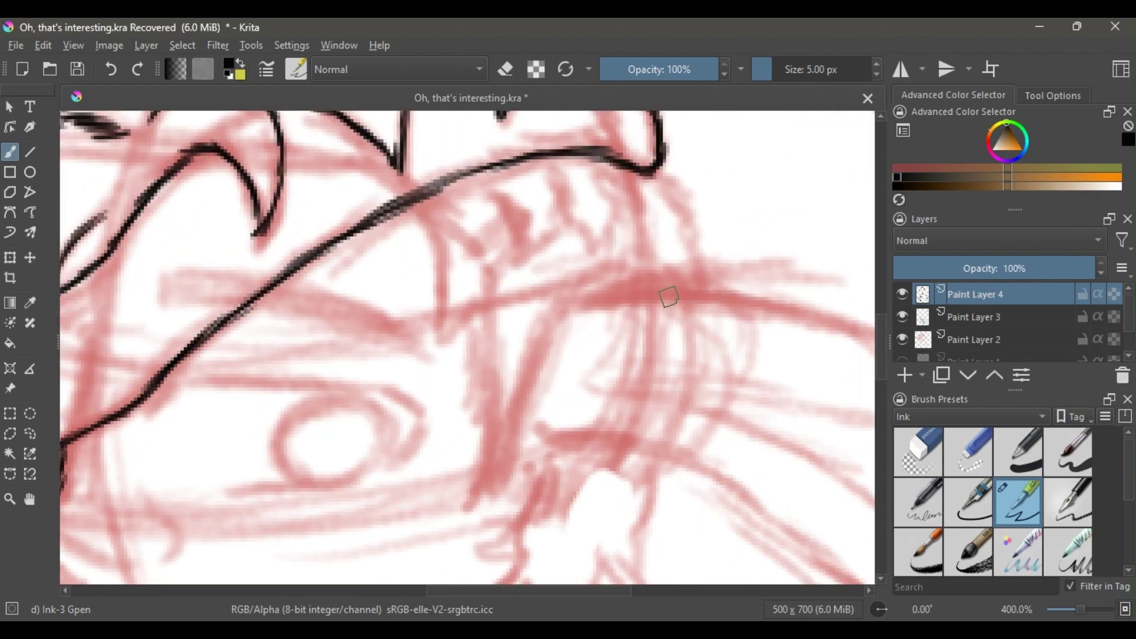
scroll(610, 305, right, 3)
mouse_move(290, 276)
mouse_down()
mouse_move(417, 273)
mouse_move(749, 371)
mouse_move(494, 283)
mouse_move(749, 373)
mouse_up()
mouse_move(572, 504)
mouse_down()
mouse_move(579, 344)
mouse_move(485, 306)
mouse_up()
mouse_move(148, 214)
mouse_down()
mouse_move(243, 230)
mouse_move(338, 269)
mouse_move(606, 455)
mouse_up()
mouse_move(155, 223)
mouse_down()
mouse_move(284, 241)
mouse_move(531, 408)
mouse_up()
- Ink the two inner fold lines of the right ear, branching from near its base to the canvas edge
mouse_move(198, 169)
mouse_down()
mouse_move(481, 204)
mouse_move(662, 255)
mouse_up()
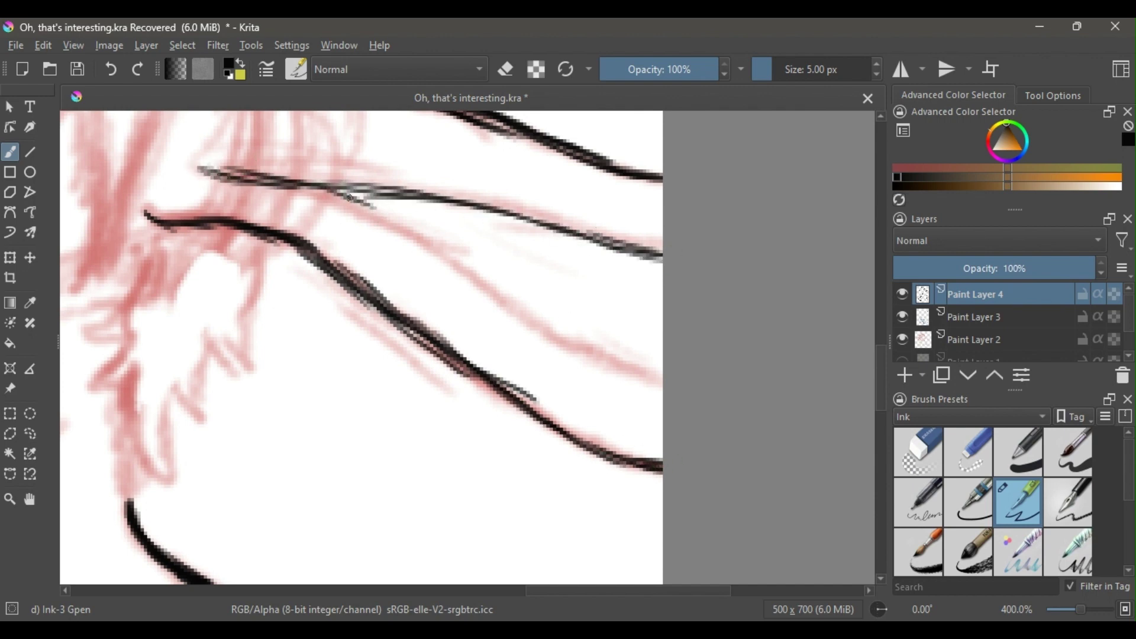
mouse_move(352, 197)
mouse_down()
mouse_move(482, 272)
mouse_move(585, 377)
mouse_move(662, 393)
mouse_up()
key(minus)
key(minus)
key(minus)
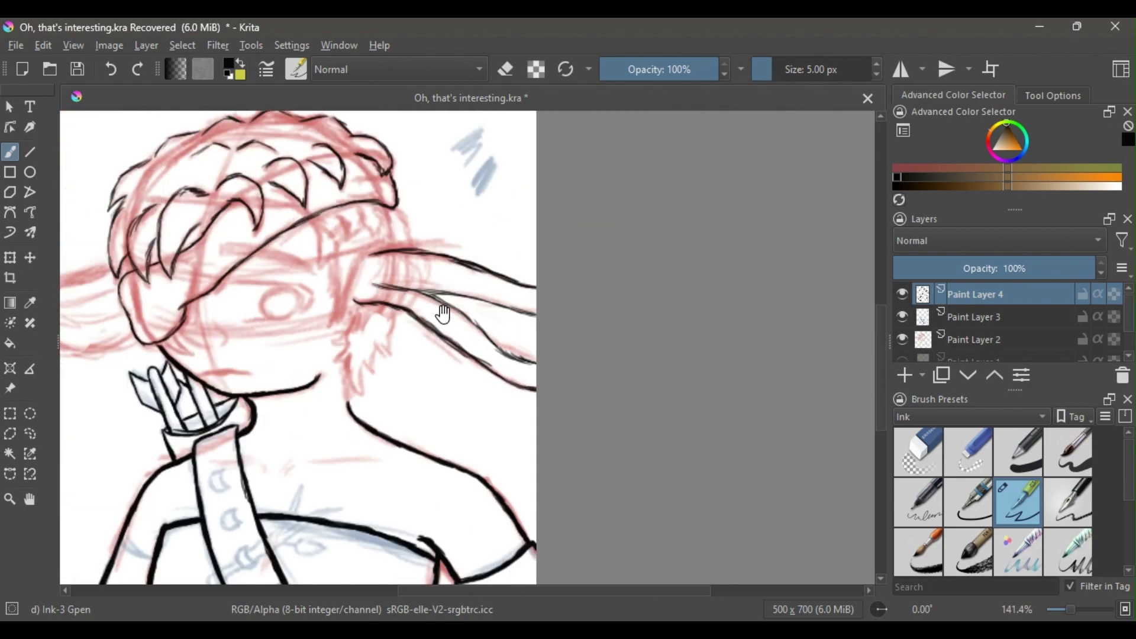
drag(444, 314, 554, 273)
key(Tab)
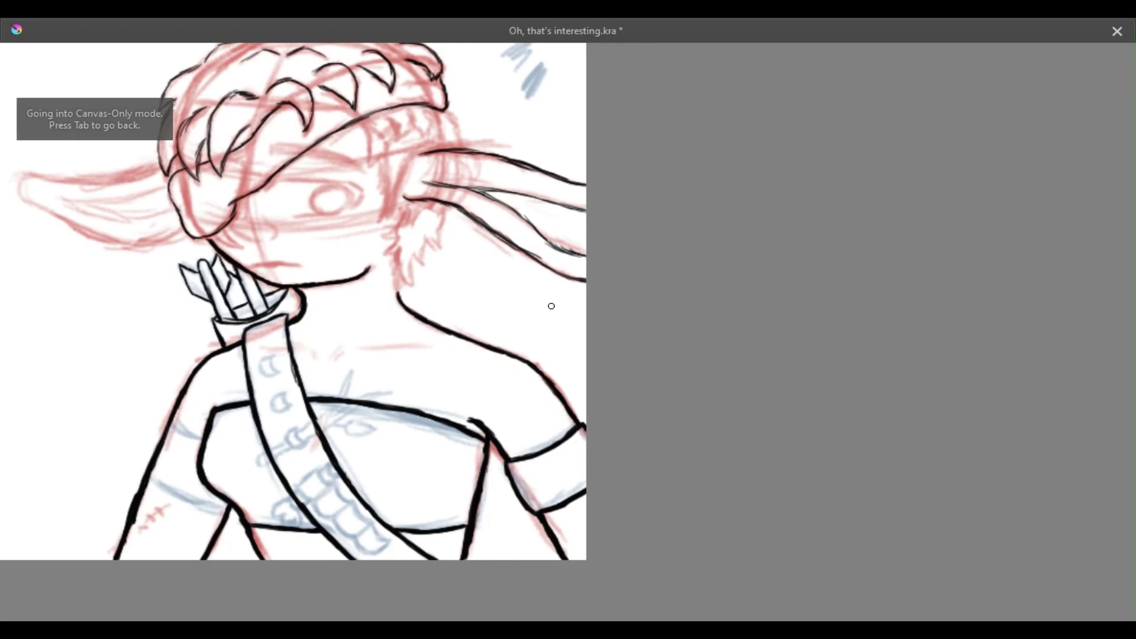
key(Tab)
- Ink the large pointed tuft and the rightmost curved tuft hanging below the fringe, plus the short curve beyond its right end
key(plus)
key(plus)
key(plus)
key(plus)
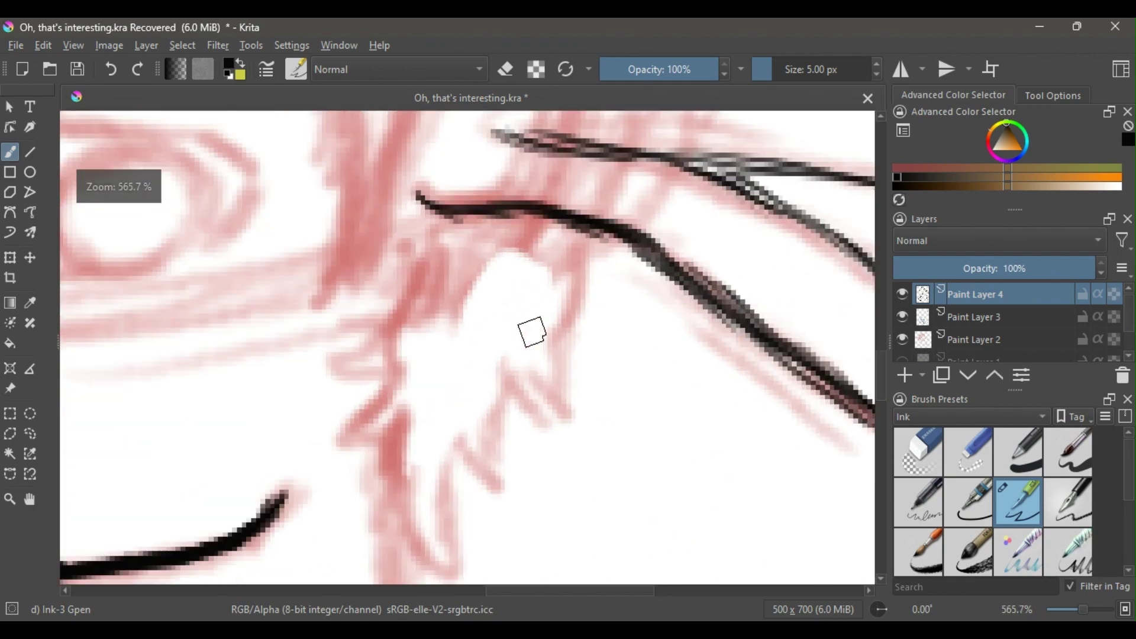
drag(470, 241, 485, 491)
drag(522, 160, 549, 337)
drag(629, 265, 694, 319)
mouse_move(550, 241)
mouse_down()
mouse_move(599, 306)
mouse_move(552, 362)
mouse_up()
scroll(438, 304, down, 3)
mouse_move(328, 220)
mouse_down()
mouse_move(355, 292)
mouse_move(342, 398)
mouse_move(434, 310)
mouse_up()
mouse_move(355, 408)
mouse_down()
mouse_move(438, 313)
mouse_move(446, 243)
mouse_up()
mouse_move(441, 195)
mouse_down()
mouse_move(477, 224)
mouse_move(467, 313)
mouse_up()
drag(624, 172, 593, 277)
drag(632, 224, 579, 290)
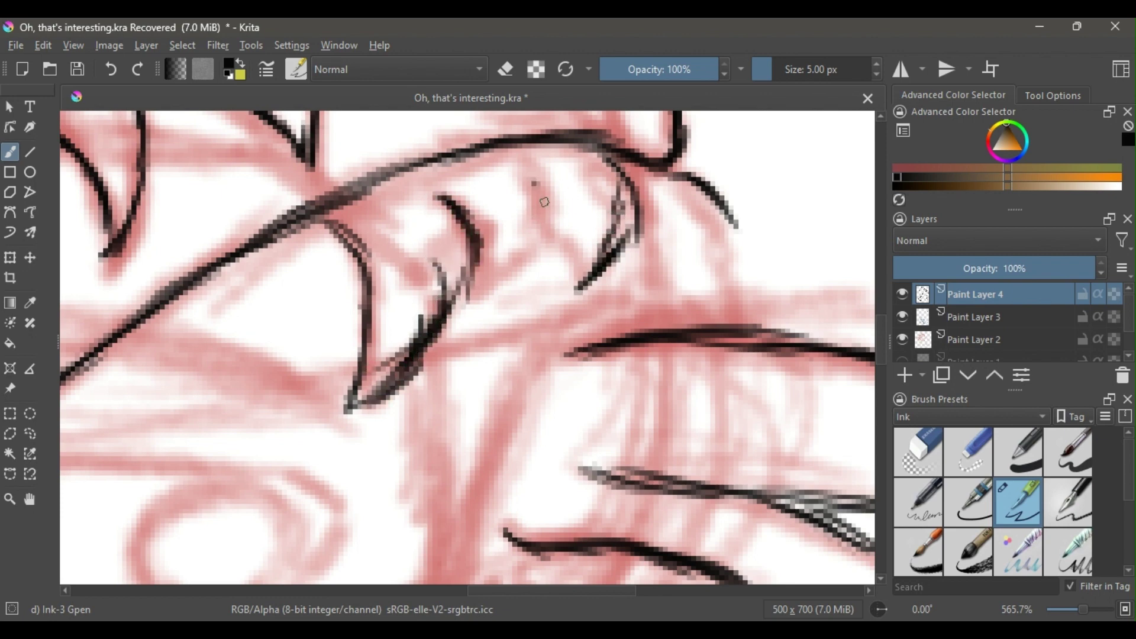
- Ink the middle pointed tufts below the fringe and extend the outer curve behind them down toward the right ear
drag(528, 173, 546, 248)
drag(526, 148, 561, 189)
mouse_move(524, 151)
mouse_down()
mouse_move(546, 246)
mouse_move(479, 300)
mouse_up()
drag(533, 252, 473, 320)
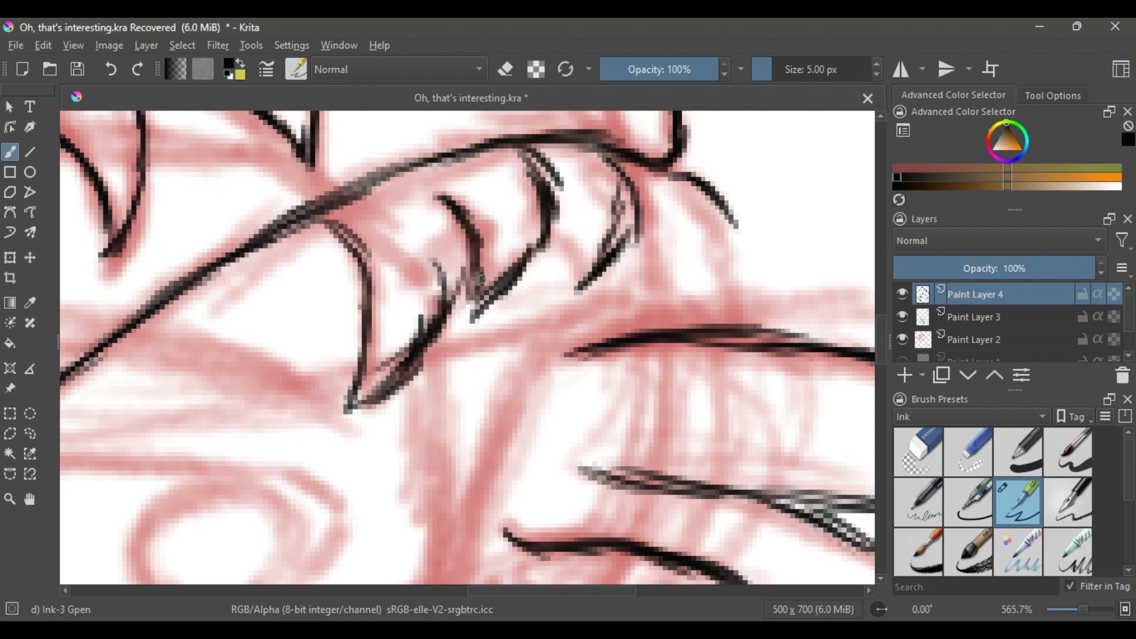
drag(551, 222, 571, 263)
drag(464, 243, 451, 303)
drag(693, 279, 487, 273)
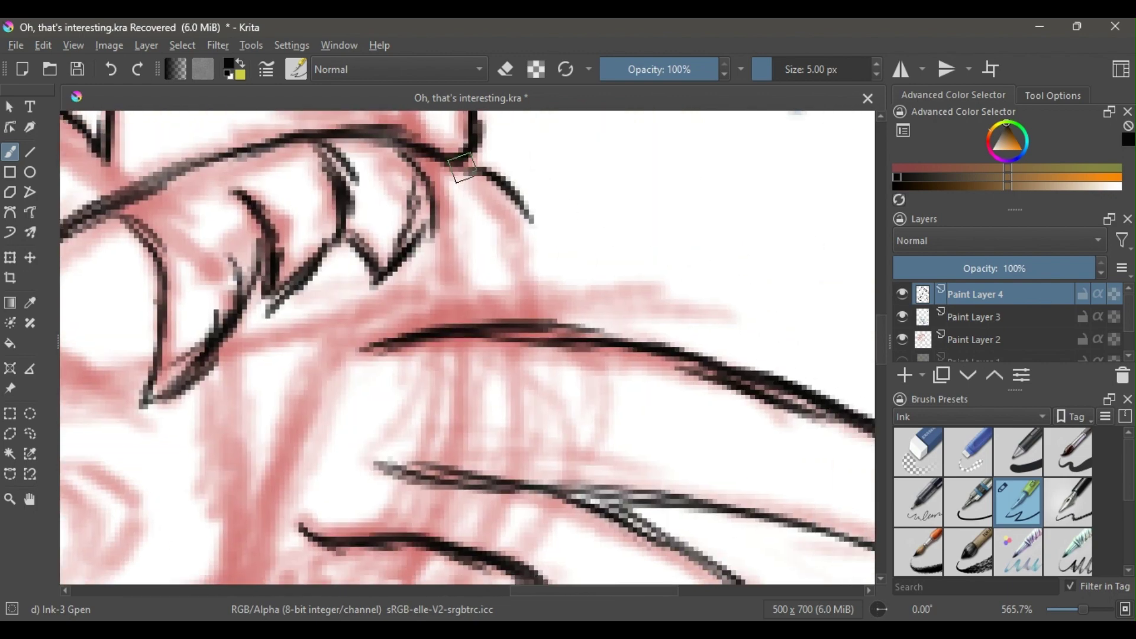
drag(464, 163, 540, 289)
- Ink the pointed sideburn in front of the right ear, with a jagged edge on the face side
drag(330, 403, 600, 188)
mouse_move(488, 148)
mouse_down()
mouse_move(496, 202)
mouse_move(466, 257)
mouse_move(475, 295)
mouse_up()
drag(510, 260, 494, 306)
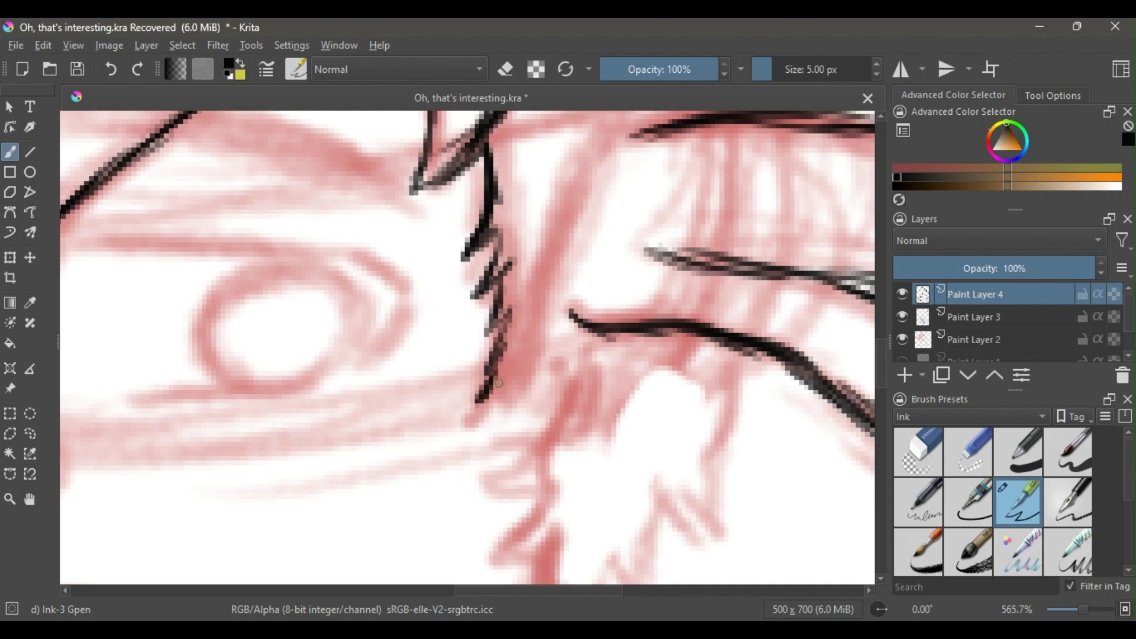
mouse_move(590, 208)
mouse_down()
mouse_move(507, 363)
mouse_move(524, 293)
mouse_move(593, 255)
mouse_up()
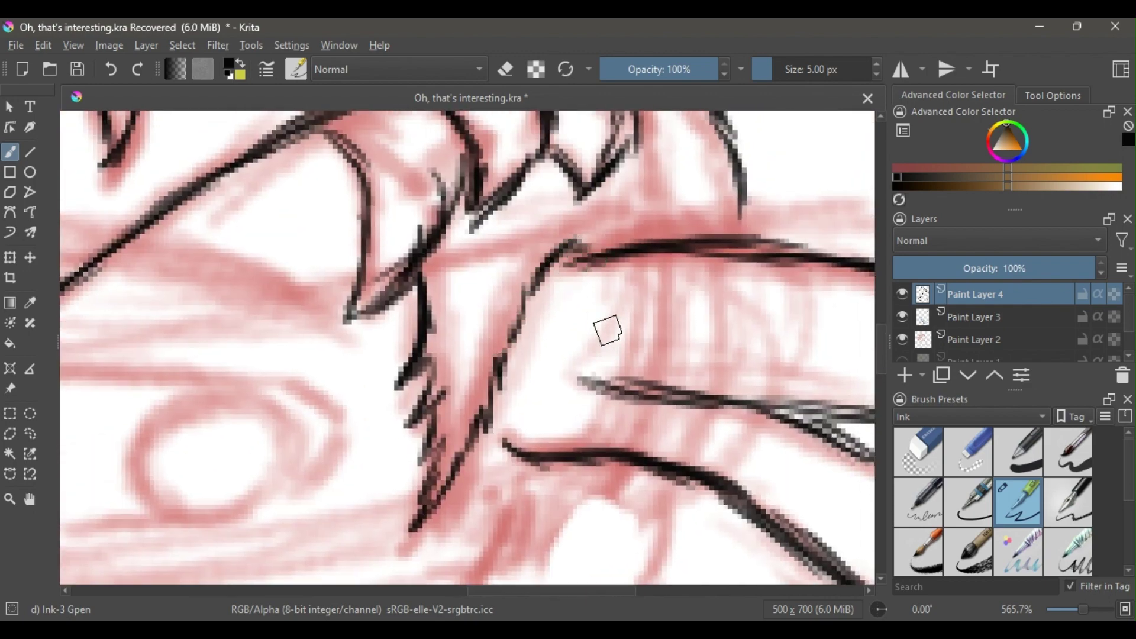
- Ink the jagged, pointed fur tuft hanging below the base of the right ear
scroll(608, 330, down, 3)
scroll(616, 332, up, 2)
drag(635, 345, 638, 170)
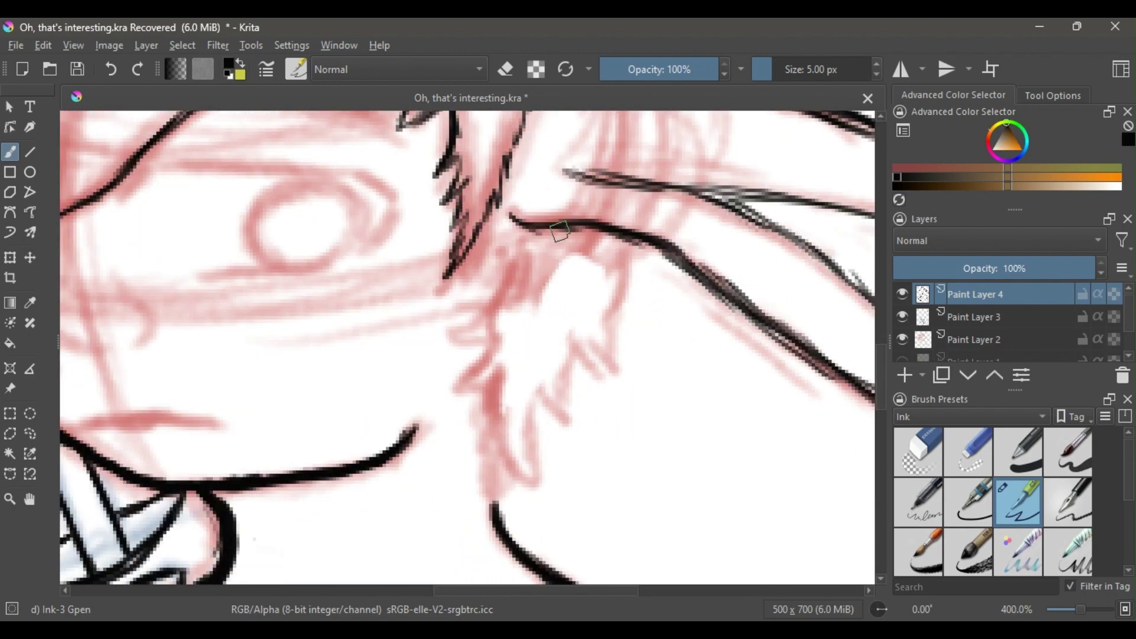
drag(529, 234, 485, 324)
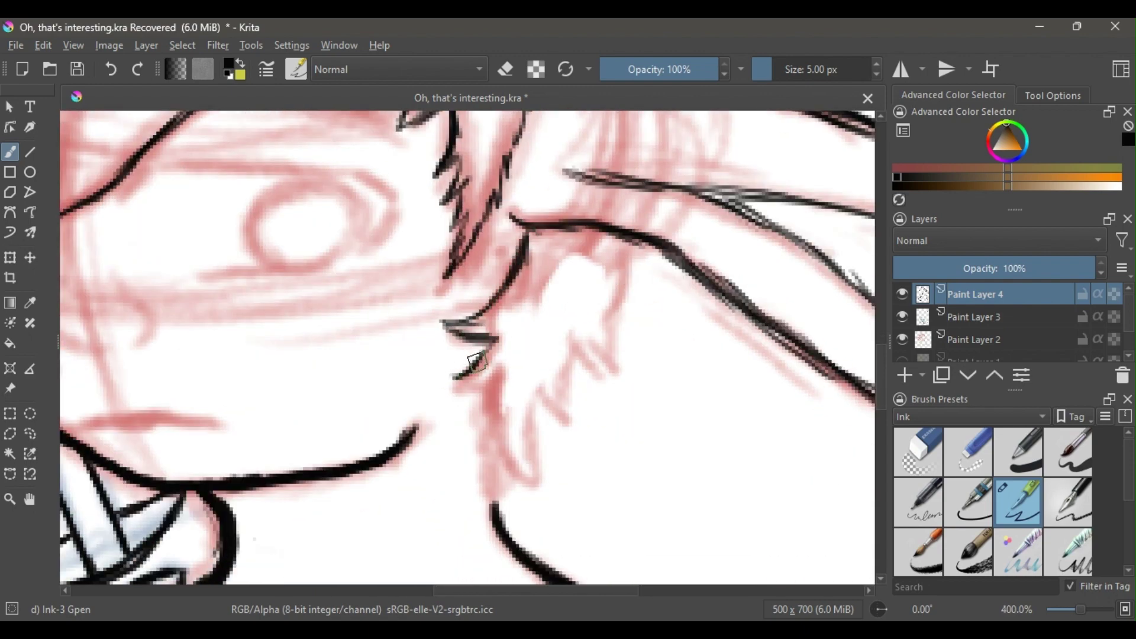
scroll(478, 362, up, 2)
mouse_move(520, 260)
mouse_down()
mouse_move(491, 284)
mouse_move(468, 340)
mouse_move(513, 327)
mouse_move(579, 507)
mouse_move(601, 474)
mouse_move(627, 347)
mouse_move(660, 372)
mouse_move(717, 310)
mouse_move(519, 462)
mouse_up()
mouse_move(484, 422)
mouse_down()
mouse_move(563, 464)
mouse_move(587, 243)
mouse_up()
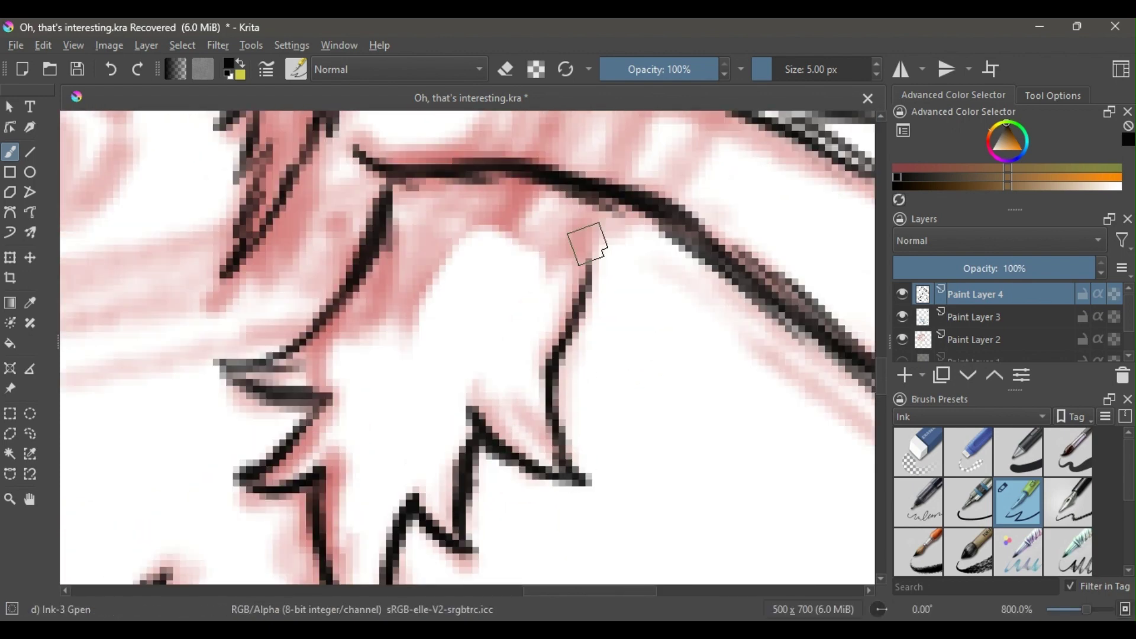
- Ink the last small spike of the fur tuft, joining it to the lower edge of the right ear
scroll(589, 244, down, 2)
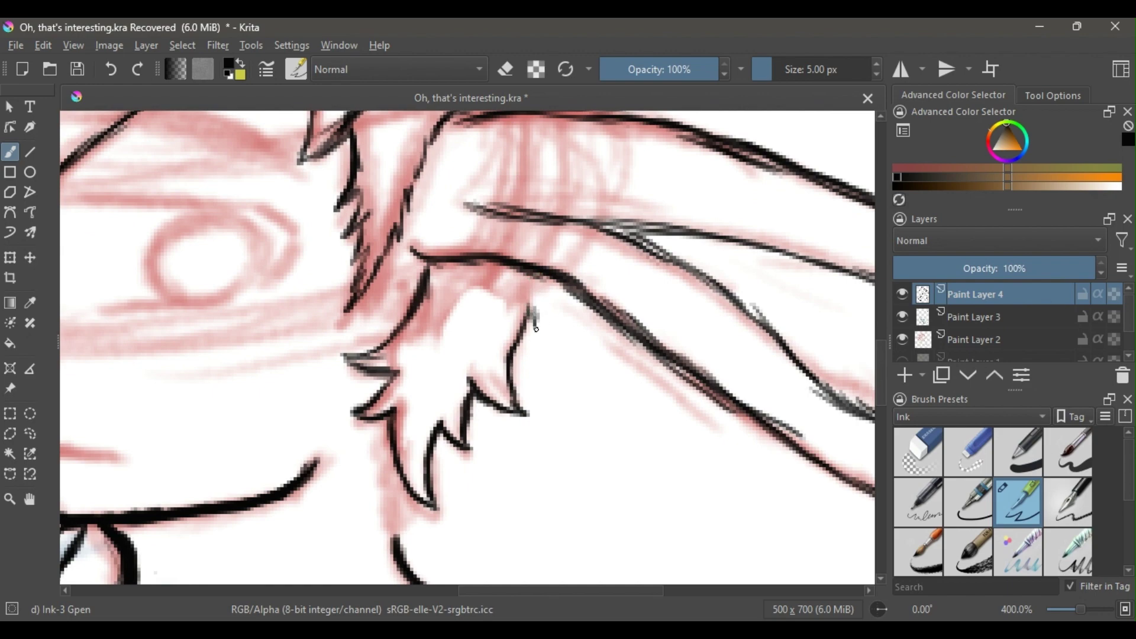
scroll(551, 287, down, 3)
scroll(534, 300, up, 5)
mouse_move(591, 281)
mouse_down()
mouse_move(625, 255)
mouse_move(612, 196)
mouse_move(542, 443)
mouse_up()
key(ctrl+minus)
key(ctrl+minus)
key(ctrl+minus)
key(ctrl+minus)
key(ctrl+minus)
key(ctrl+plus)
key(ctrl+plus)
key(ctrl+plus)
scroll(534, 291, down, 3)
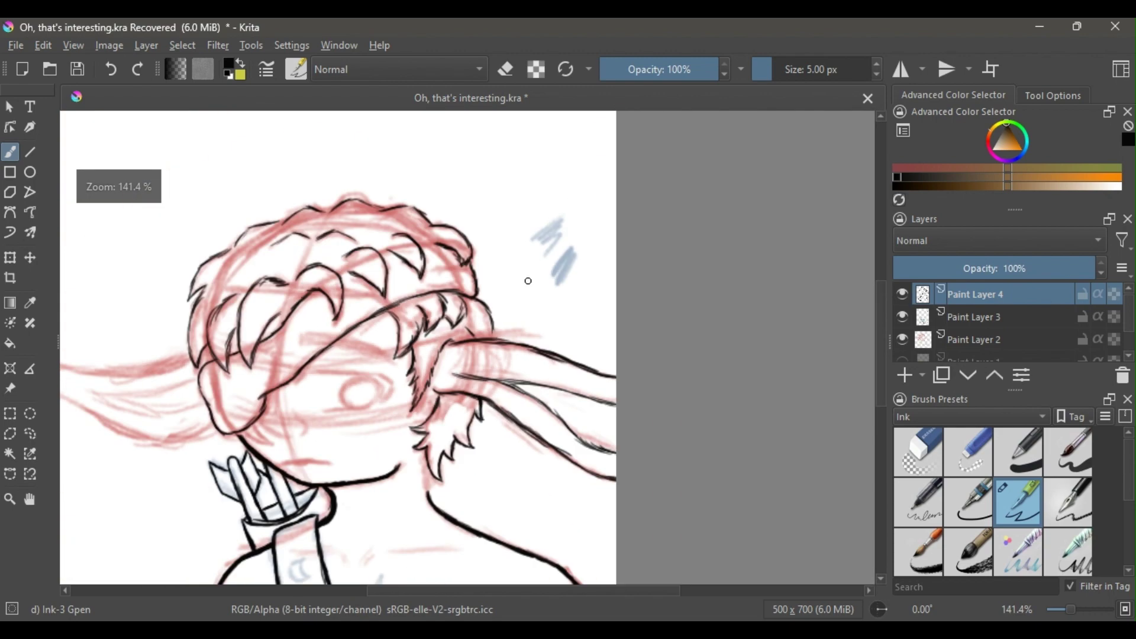
- Ink the small pointed tuft at the right end of the fringe, just above the ear, with the Ink-3 Gpen brush
mouse_move(501, 290)
mouse_down()
mouse_move(507, 272)
mouse_move(562, 230)
mouse_up()
click(1017, 506)
drag(531, 189, 559, 243)
drag(476, 215, 535, 261)
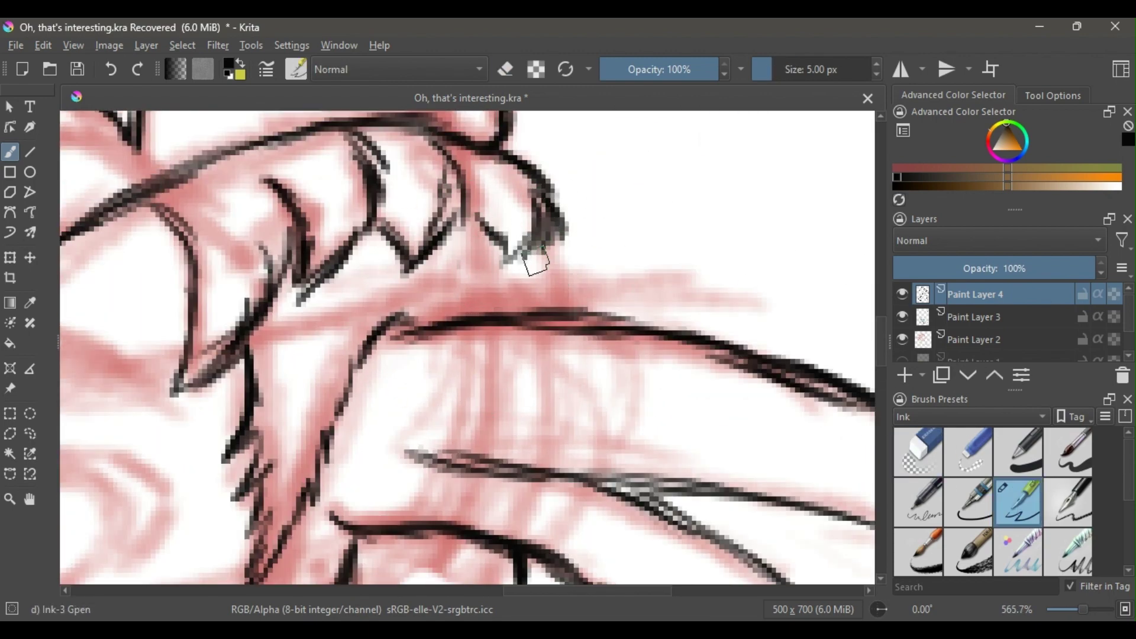
key(minus)
key(minus)
key(minus)
key(minus)
key(minus)
key(minus)
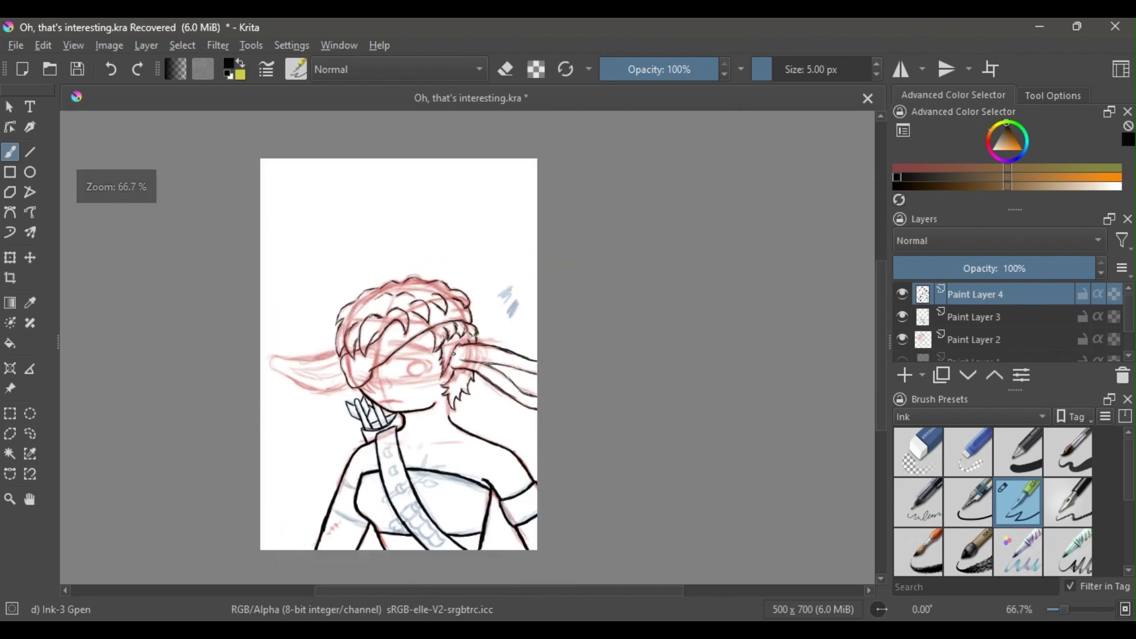
- Ink the full outline of the left ear, along its upper edge, around the rounded tip and back along the lower edge
drag(457, 356, 610, 298)
key(minus)
scroll(561, 340, up, 8)
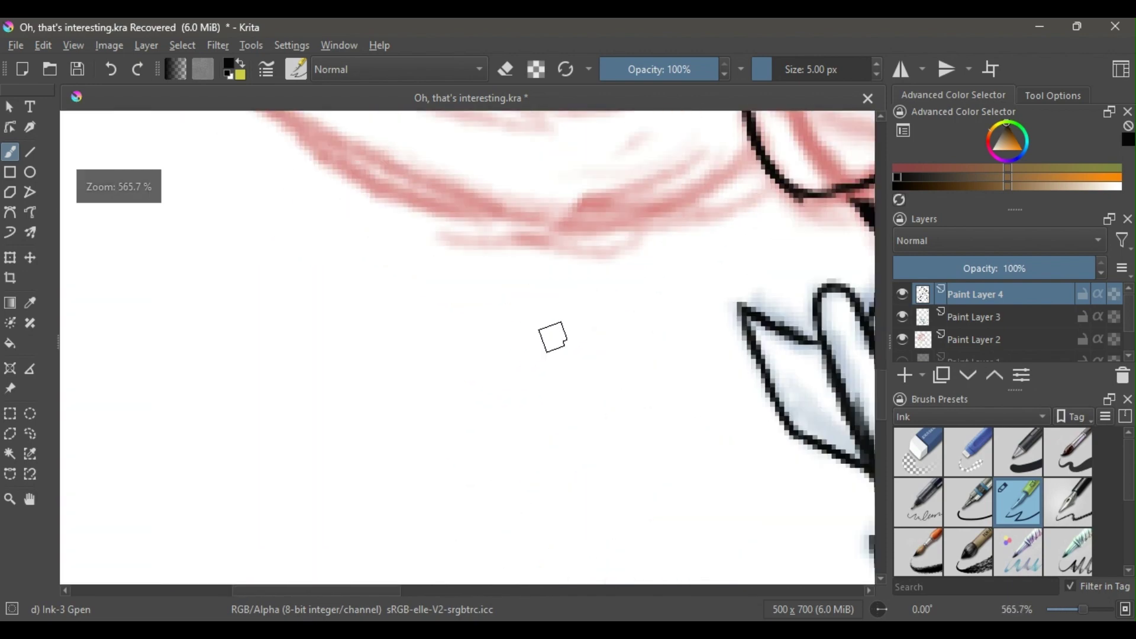
mouse_move(719, 217)
mouse_down()
mouse_move(586, 254)
mouse_move(424, 259)
mouse_move(339, 249)
mouse_move(378, 266)
mouse_move(283, 266)
mouse_move(200, 255)
mouse_up()
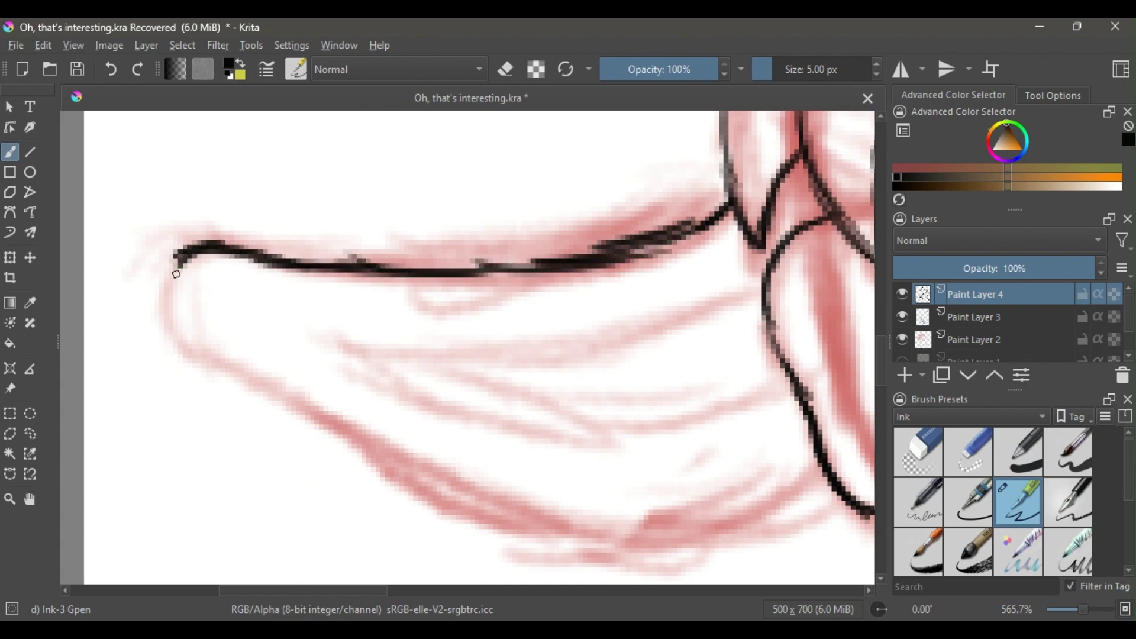
mouse_move(200, 321)
mouse_down()
mouse_move(249, 377)
mouse_move(352, 451)
mouse_move(575, 539)
mouse_move(729, 524)
mouse_move(799, 489)
mouse_up()
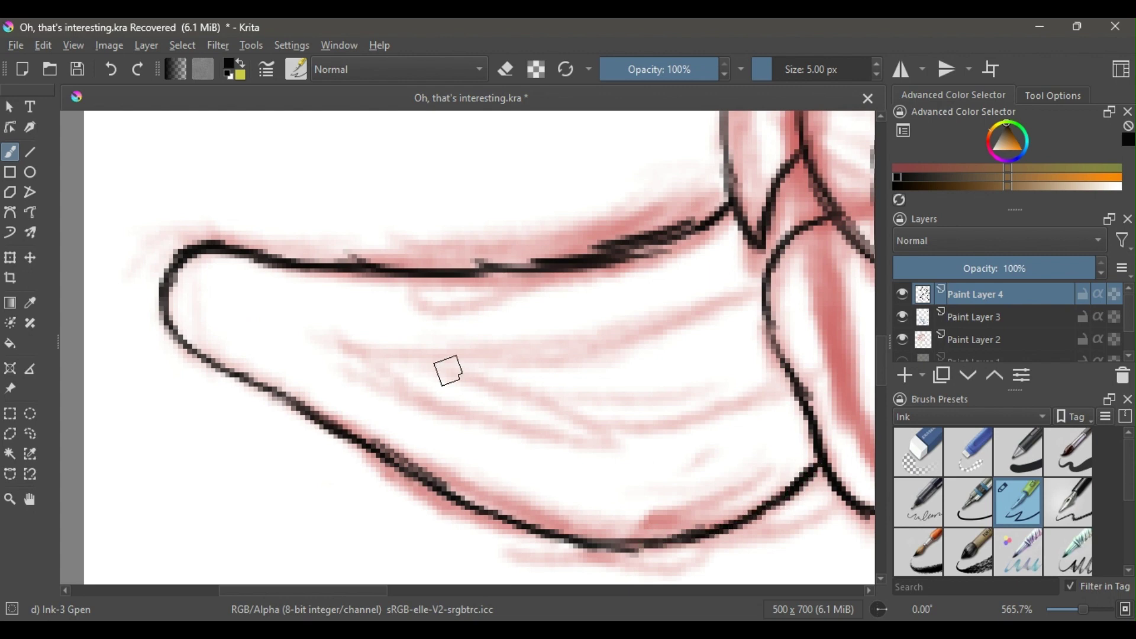
- Ink the two inner fold lines of the left ear, erasing and re-inking the doubled strokes of the lower one
mouse_move(299, 333)
mouse_down()
mouse_move(388, 350)
mouse_move(693, 322)
mouse_move(762, 283)
mouse_move(497, 362)
mouse_move(363, 367)
mouse_move(540, 434)
mouse_move(681, 450)
mouse_move(767, 403)
mouse_up()
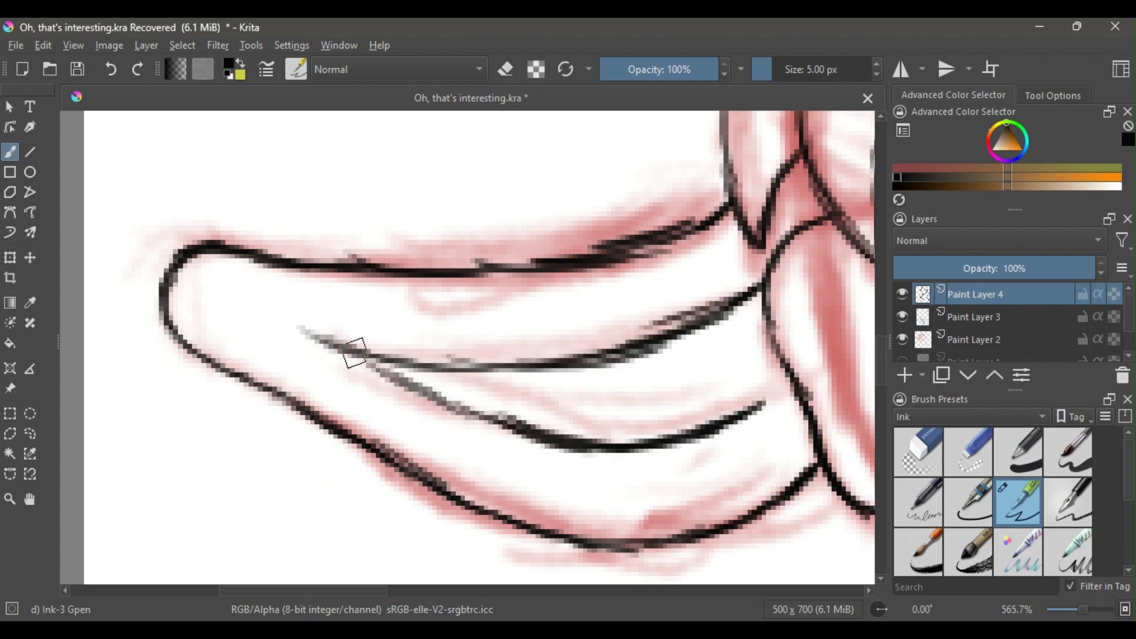
mouse_move(355, 354)
mouse_down()
mouse_move(436, 421)
mouse_move(499, 426)
mouse_move(453, 398)
mouse_move(486, 431)
mouse_move(665, 474)
mouse_move(779, 402)
mouse_up()
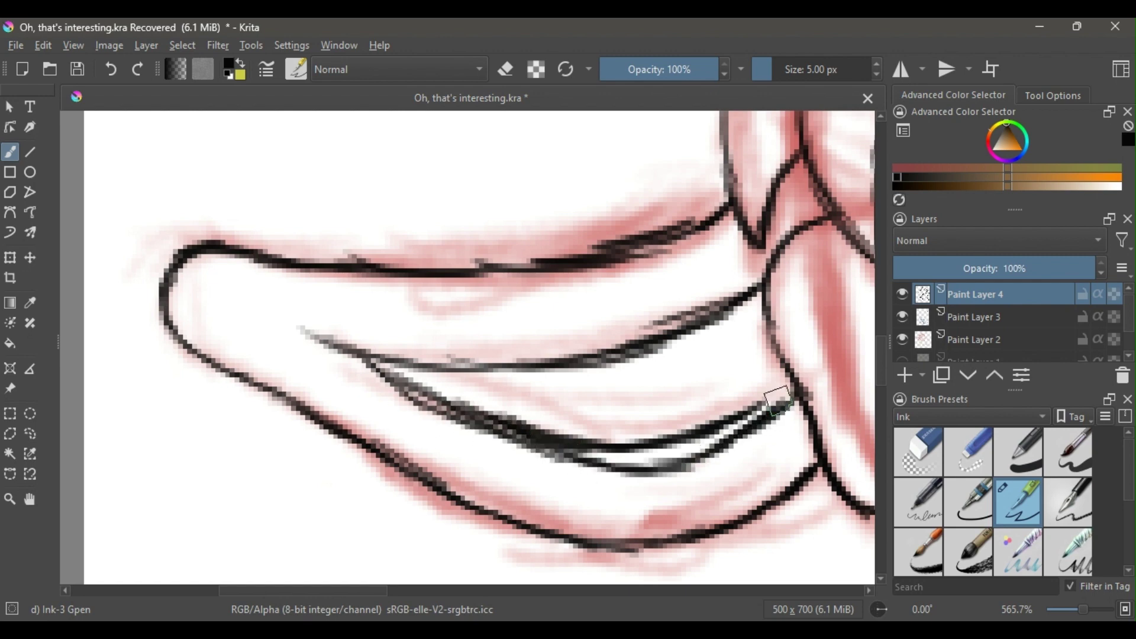
click(904, 451)
mouse_move(705, 392)
mouse_down()
mouse_move(731, 398)
mouse_move(631, 423)
mouse_move(611, 312)
mouse_up()
key(ctrl+plus)
key(ctrl+plus)
mouse_move(710, 394)
mouse_down()
mouse_move(764, 388)
mouse_move(603, 362)
mouse_up()
click(1018, 502)
drag(784, 443, 618, 393)
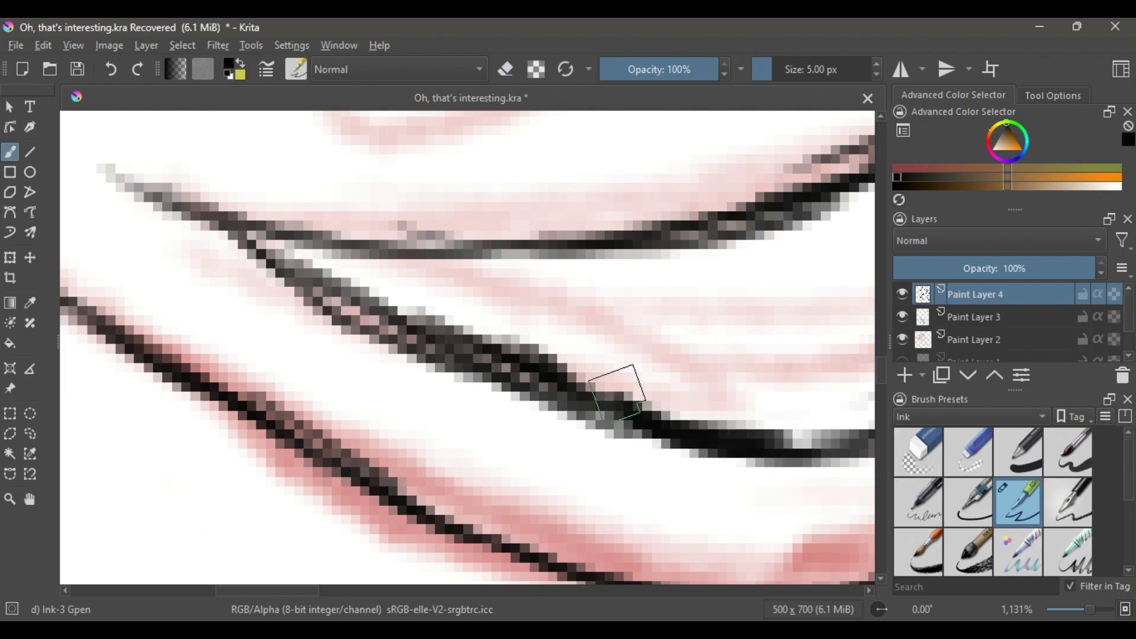
key(minus)
key(minus)
key(minus)
key(minus)
key(minus)
key(minus)
key(minus)
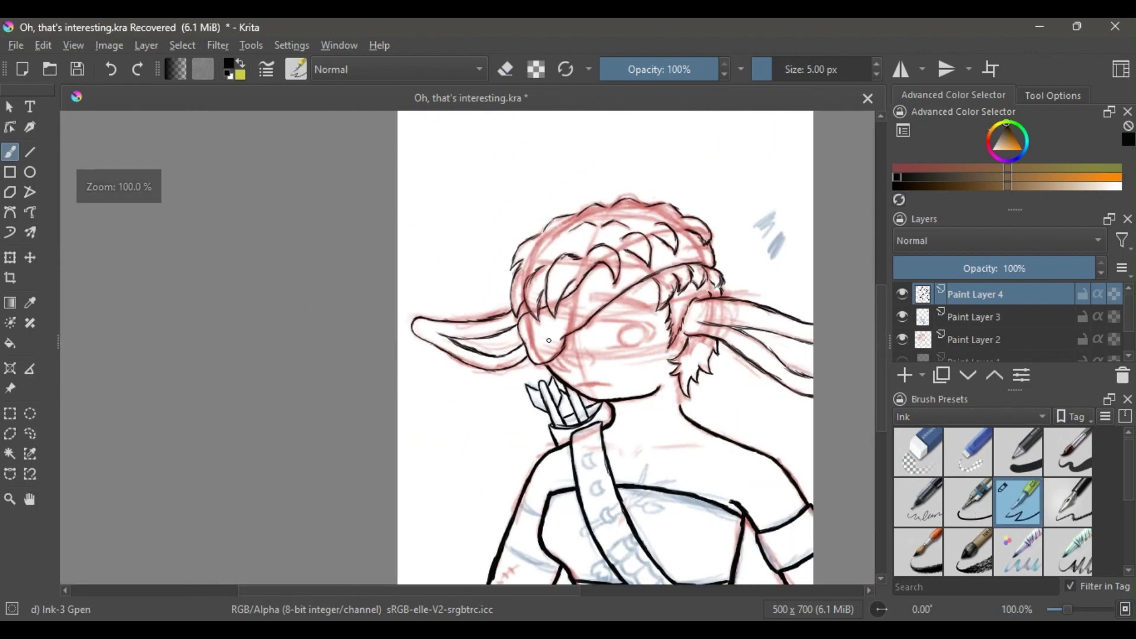
- Ink the nose below the side lock as a curved bridge line, a short nostril dash and a small side curve
key(plus)
key(plus)
key(plus)
drag(811, 342, 439, 424)
key(plus)
key(plus)
drag(700, 381, 626, 309)
mouse_move(408, 549)
mouse_down()
mouse_move(642, 282)
mouse_move(611, 320)
mouse_move(607, 421)
mouse_up()
drag(431, 344, 507, 394)
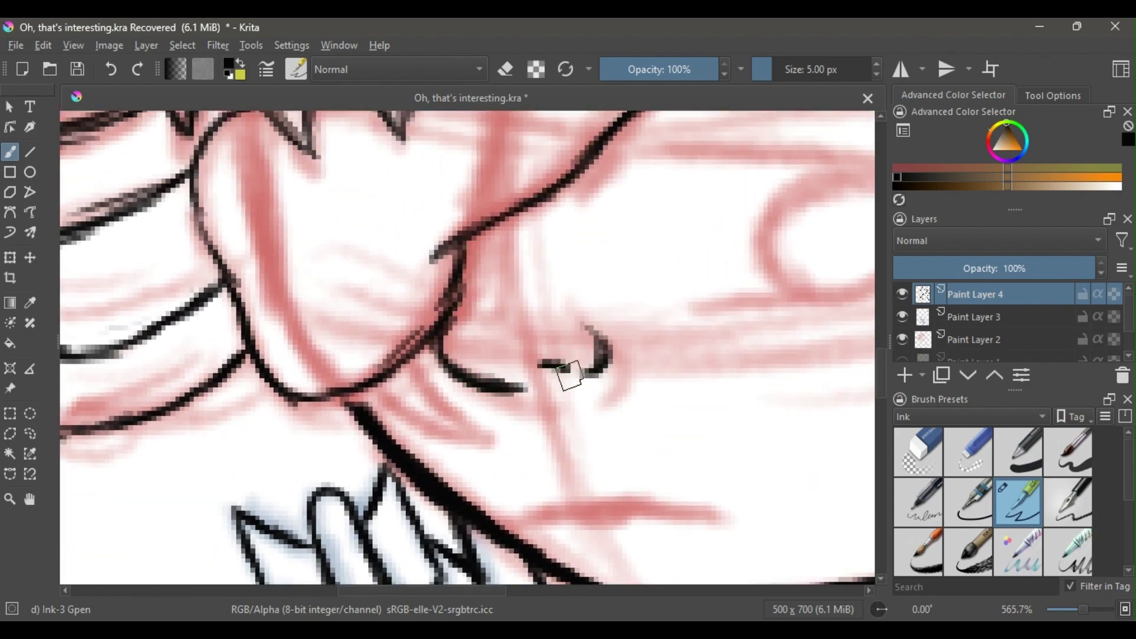
- Examine the inked nose up close and within the whole figure
key(minus)
key(minus)
key(minus)
key(minus)
key(plus)
key(plus)
key(plus)
key(plus)
key(plus)
key(minus)
key(minus)
key(minus)
key(minus)
key(minus)
key(minus)
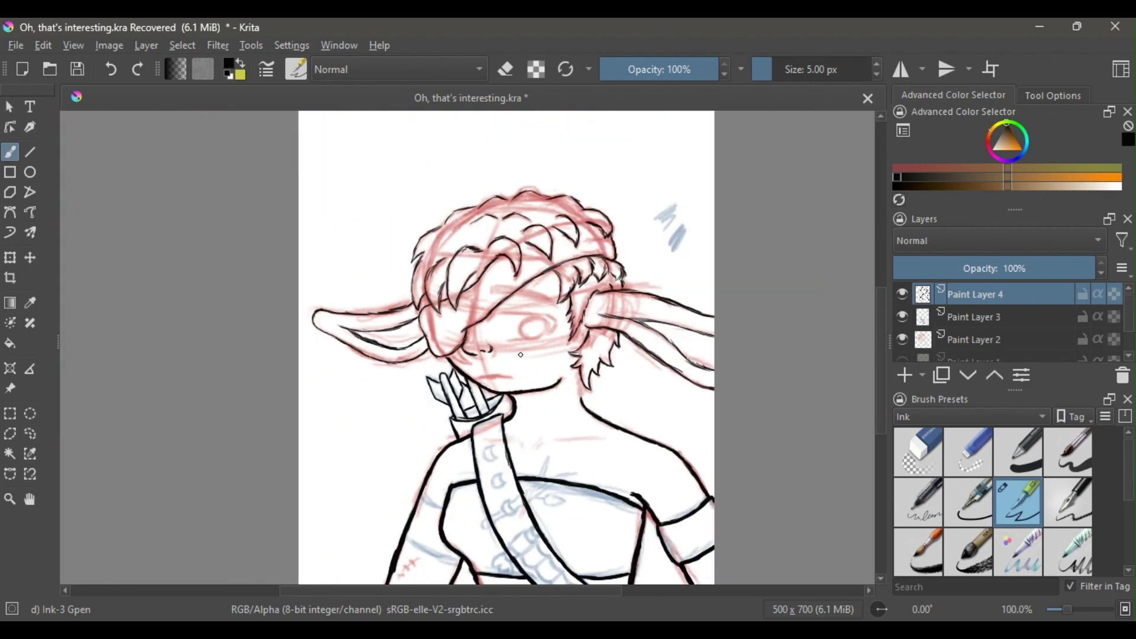
- Extend the neck line upward to meet the fur tuft below the right ear
scroll(610, 420, up, 4)
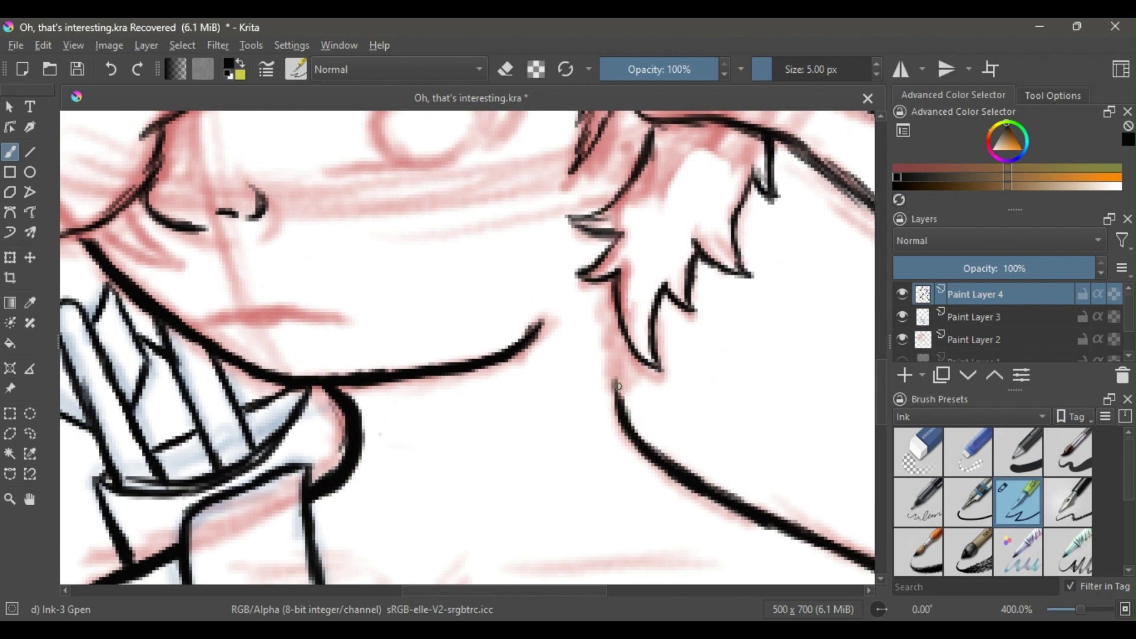
scroll(616, 350, down, 2)
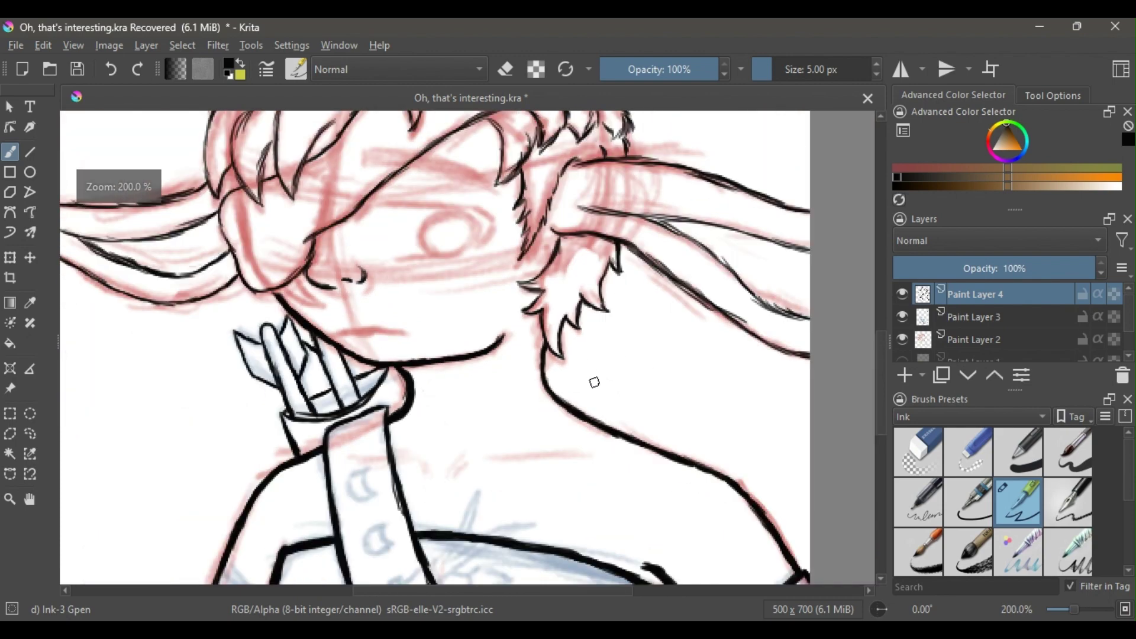
- Erase the inked outer outline of the left arm above the lower sleeve edge
drag(493, 475, 609, 366)
drag(517, 394, 551, 385)
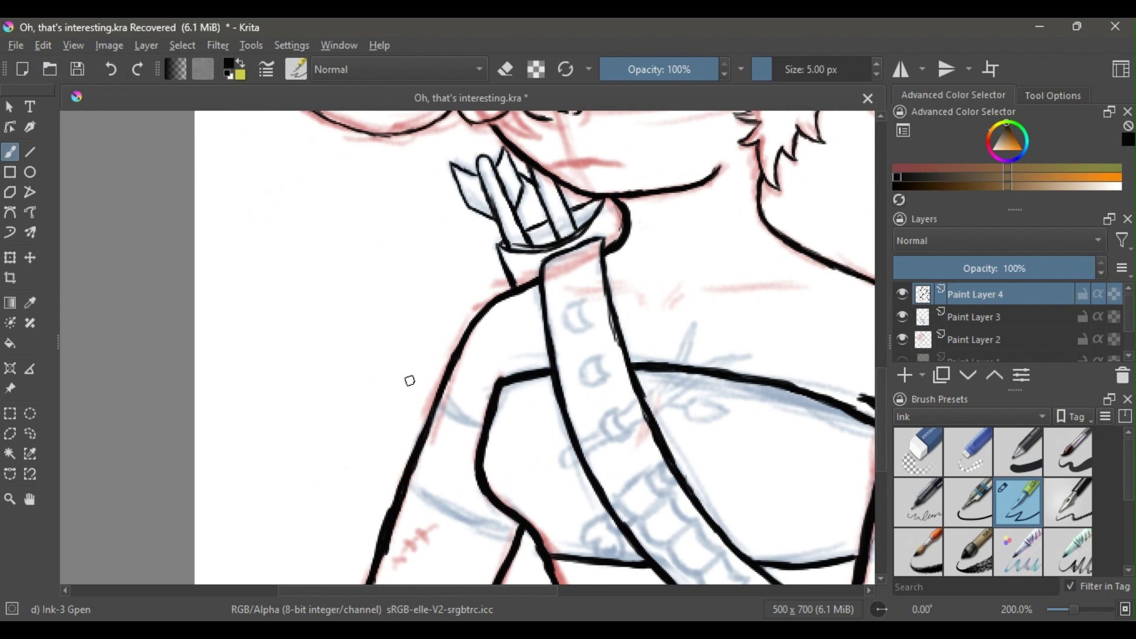
key(ctrl+plus)
key(ctrl+plus)
key(ctrl+plus)
mouse_move(453, 453)
mouse_down()
mouse_move(526, 313)
mouse_move(532, 288)
mouse_move(515, 254)
mouse_move(477, 394)
mouse_up()
key(slash)
key(e)
mouse_move(616, 260)
mouse_down()
mouse_move(550, 212)
mouse_move(665, 289)
mouse_move(555, 222)
mouse_up()
drag(501, 455, 427, 246)
- Ink and thicken the lower sleeve edge curving across the left arm, and clean up where it meets the inner arm line
mouse_move(389, 238)
mouse_down()
mouse_move(464, 297)
mouse_move(632, 367)
mouse_up()
drag(533, 342, 459, 311)
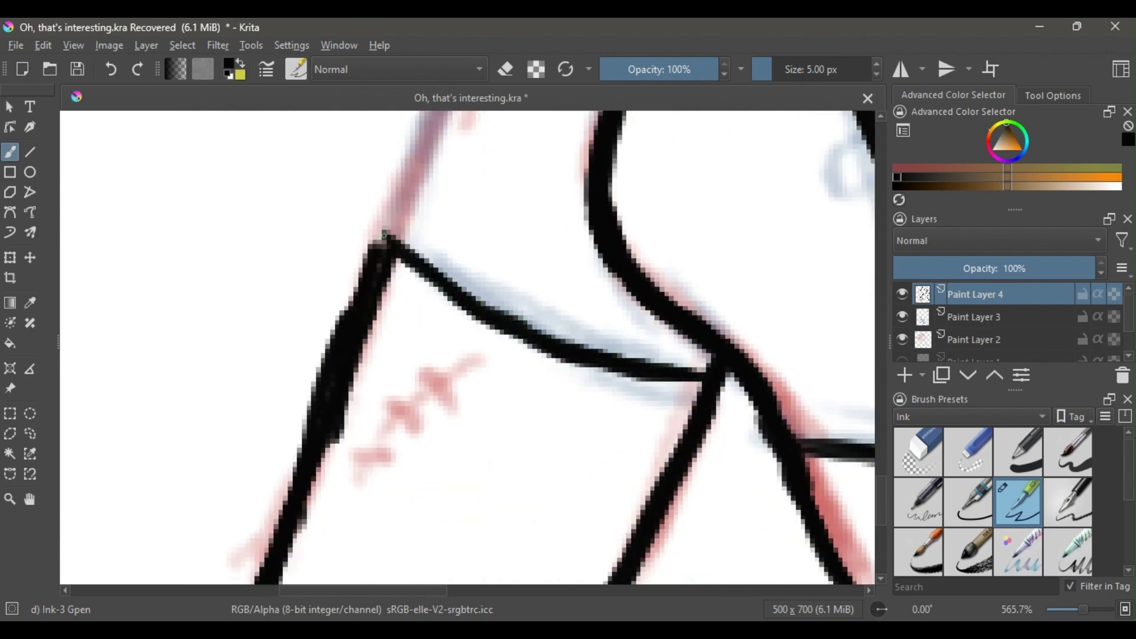
drag(386, 236, 625, 373)
drag(465, 310, 470, 320)
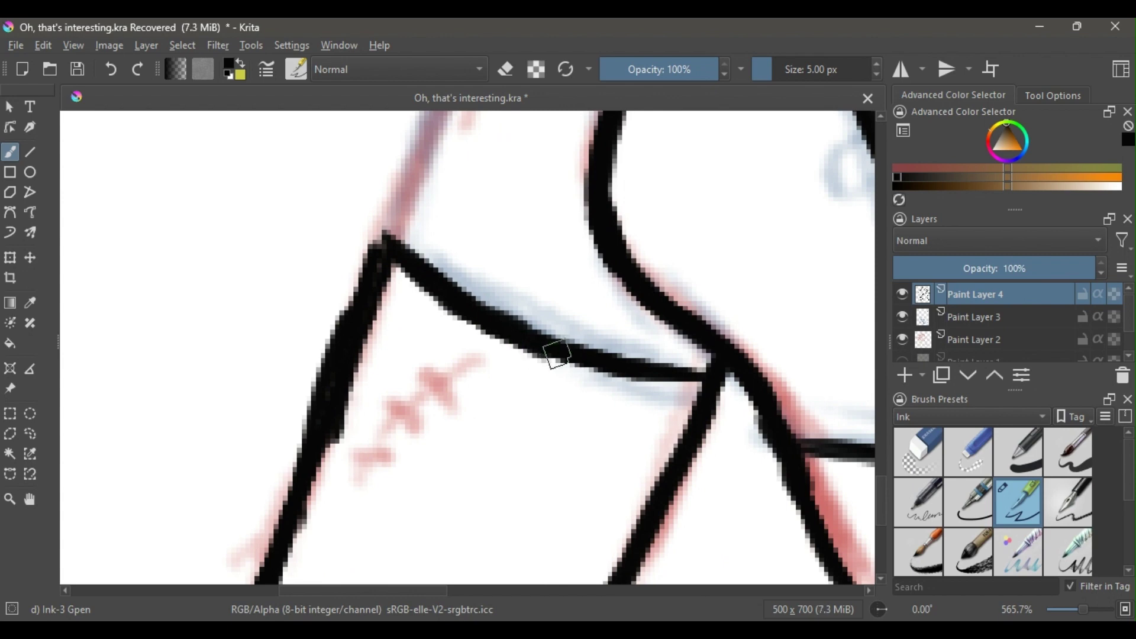
click(938, 451)
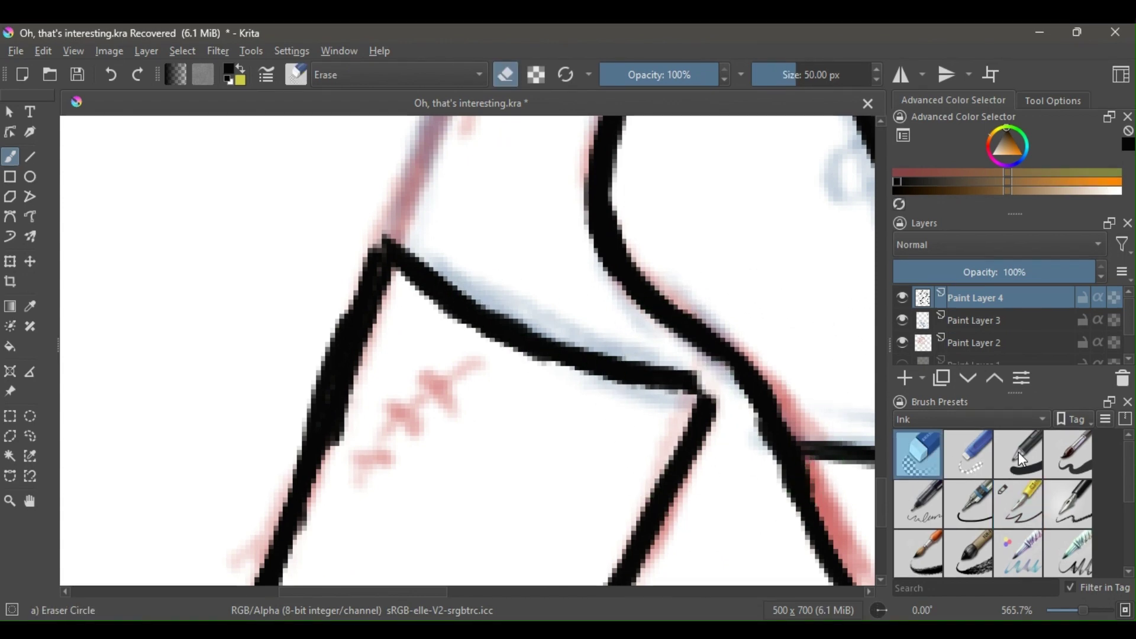
click(1019, 502)
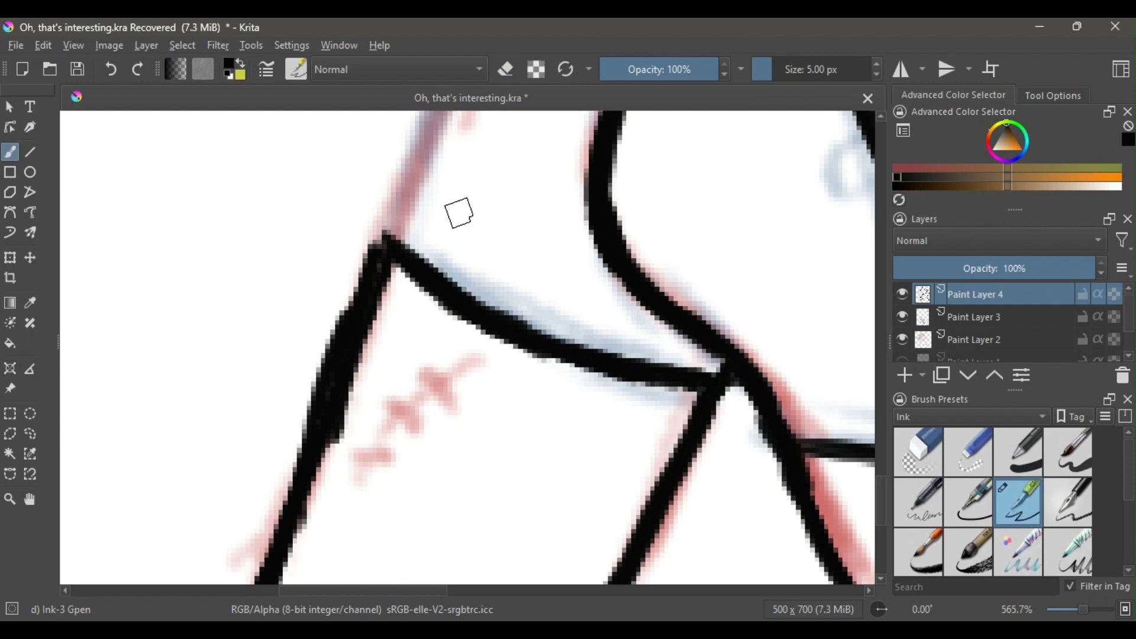
- Ink the outer edge of the left sleeve band as an outward curve between its two sleeve lines, and erase the rough part of the stroke
scroll(460, 216, up, 4)
drag(453, 224, 384, 313)
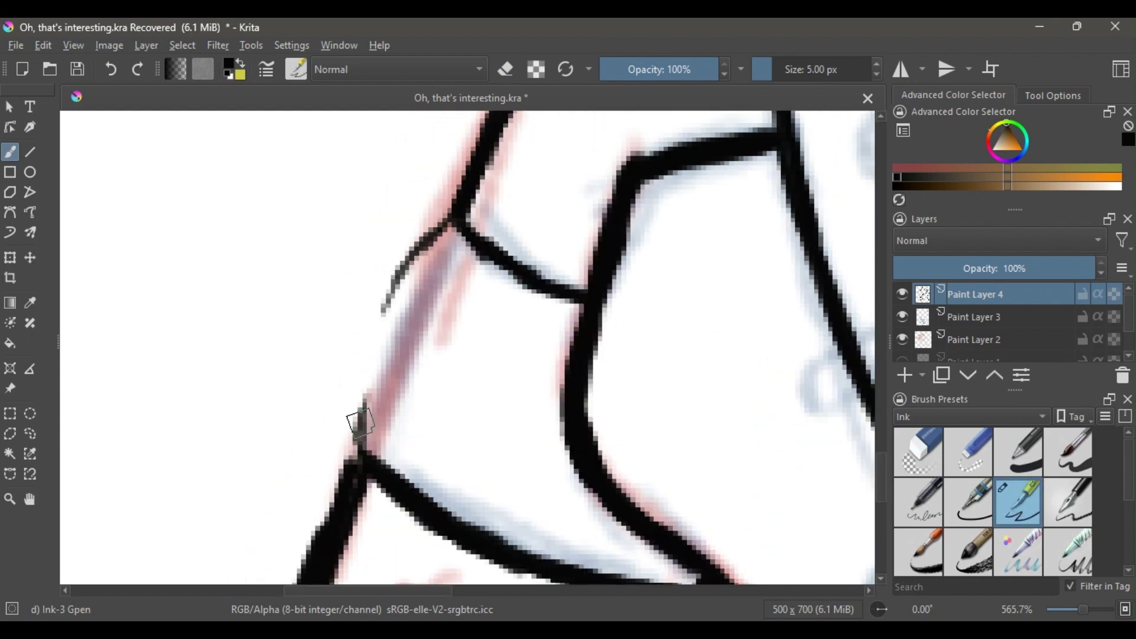
mouse_move(453, 224)
mouse_down()
mouse_move(392, 317)
mouse_move(364, 432)
mouse_up()
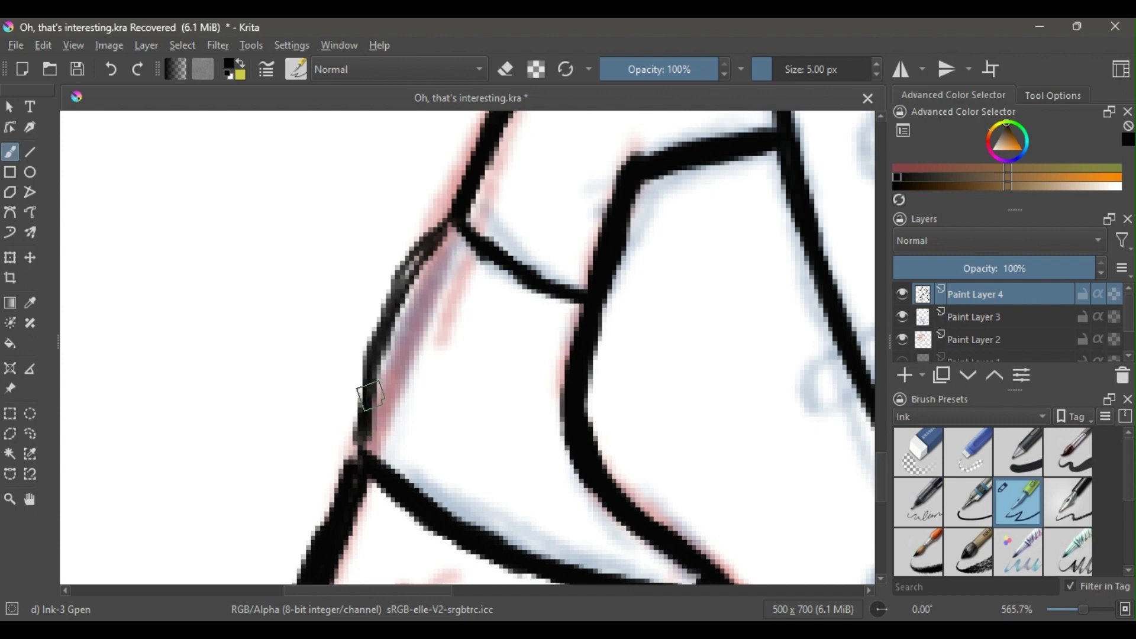
key(slash)
mouse_move(386, 255)
mouse_down()
mouse_move(347, 361)
mouse_move(392, 311)
mouse_up()
key(slash)
- Redraw and thicken the outer curve of the left sleeve band so it joins the arm outline above and below
drag(452, 225, 374, 388)
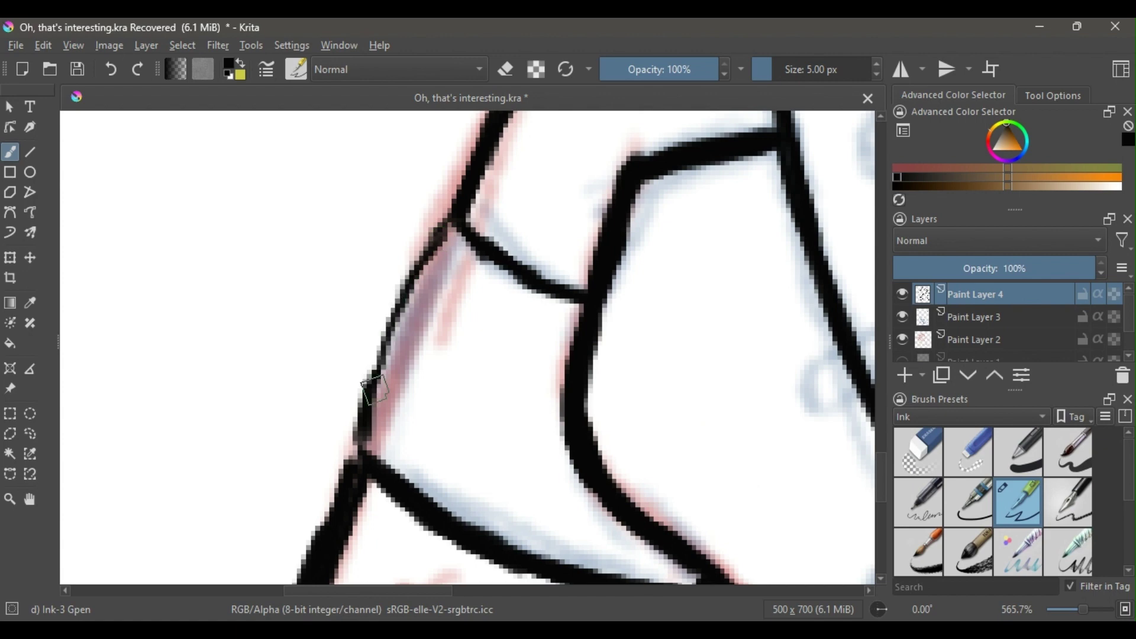
mouse_move(462, 246)
mouse_down()
mouse_move(434, 232)
mouse_move(362, 401)
mouse_up()
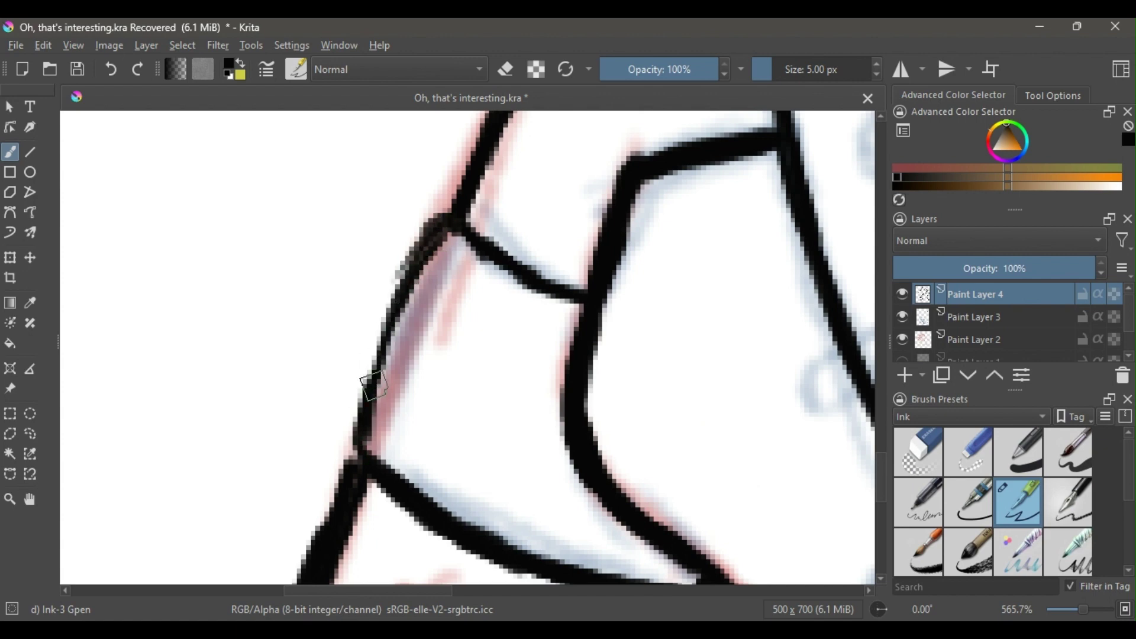
key(minus)
key(minus)
key(minus)
key(minus)
key(minus)
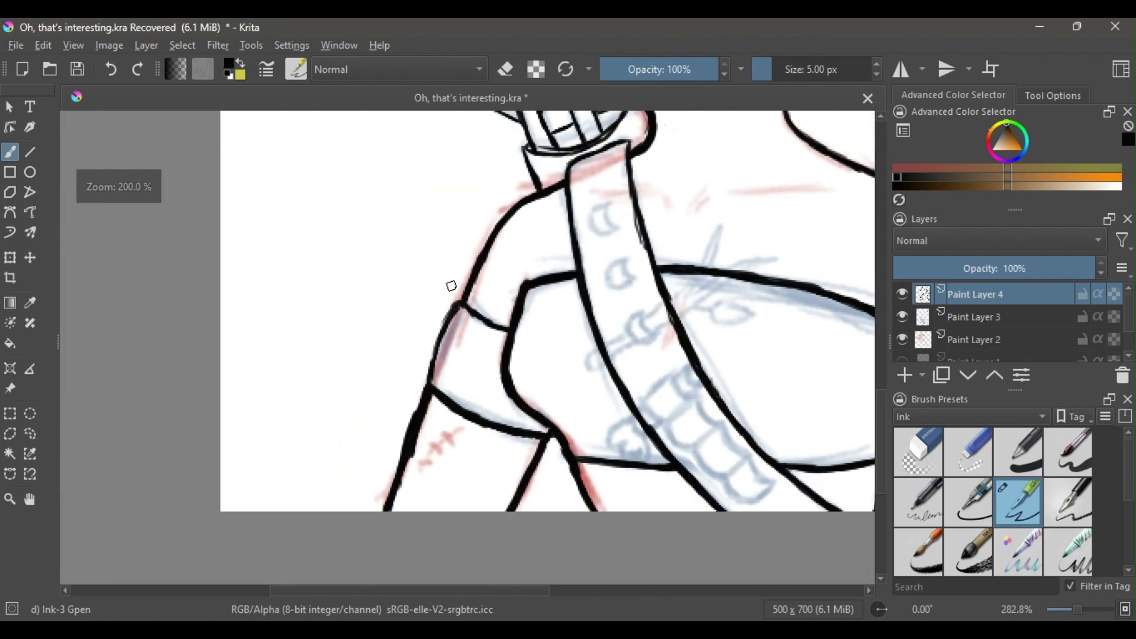
scroll(579, 311, down, 1)
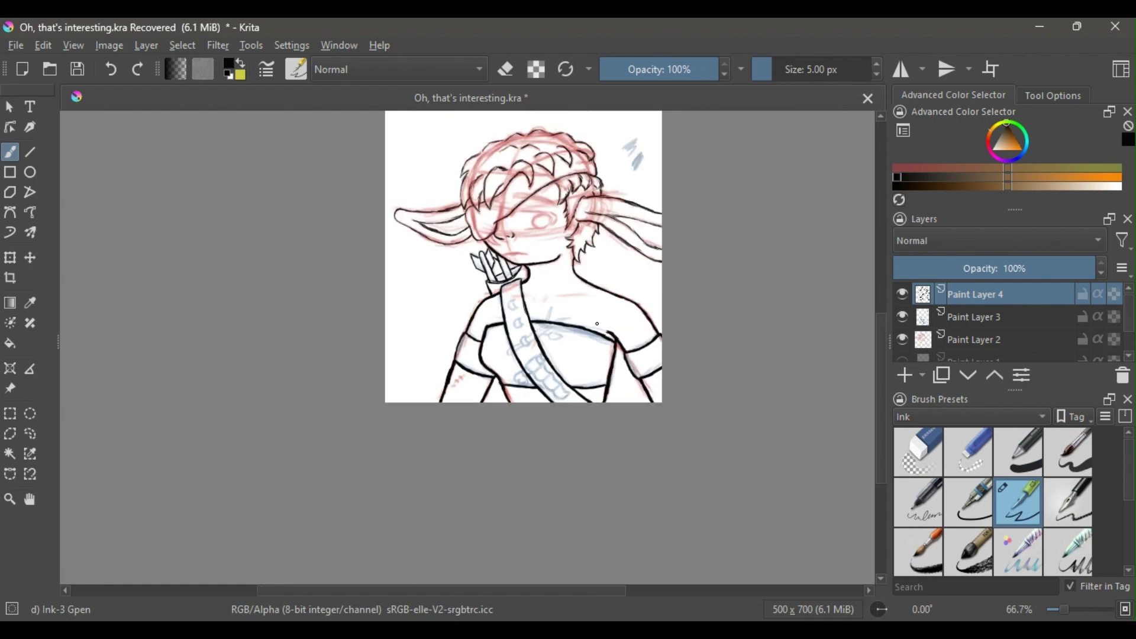
- Ink the three short dashes of the stitched scar on the left forearm below the sleeve
scroll(648, 357, up, 7)
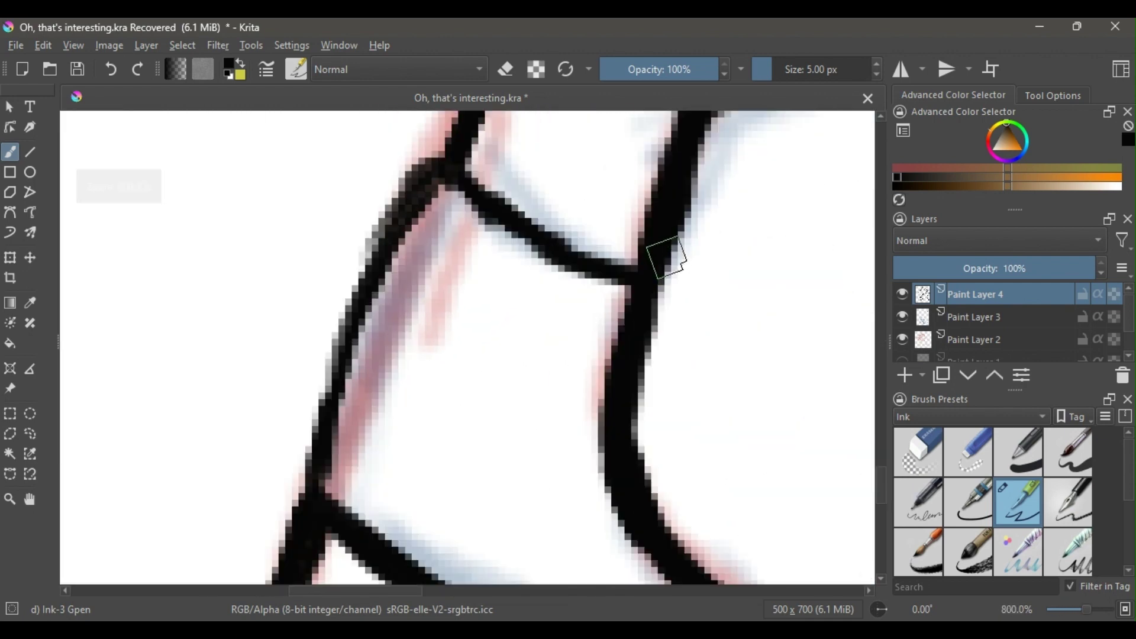
drag(783, 231, 550, 302)
drag(457, 385, 454, 395)
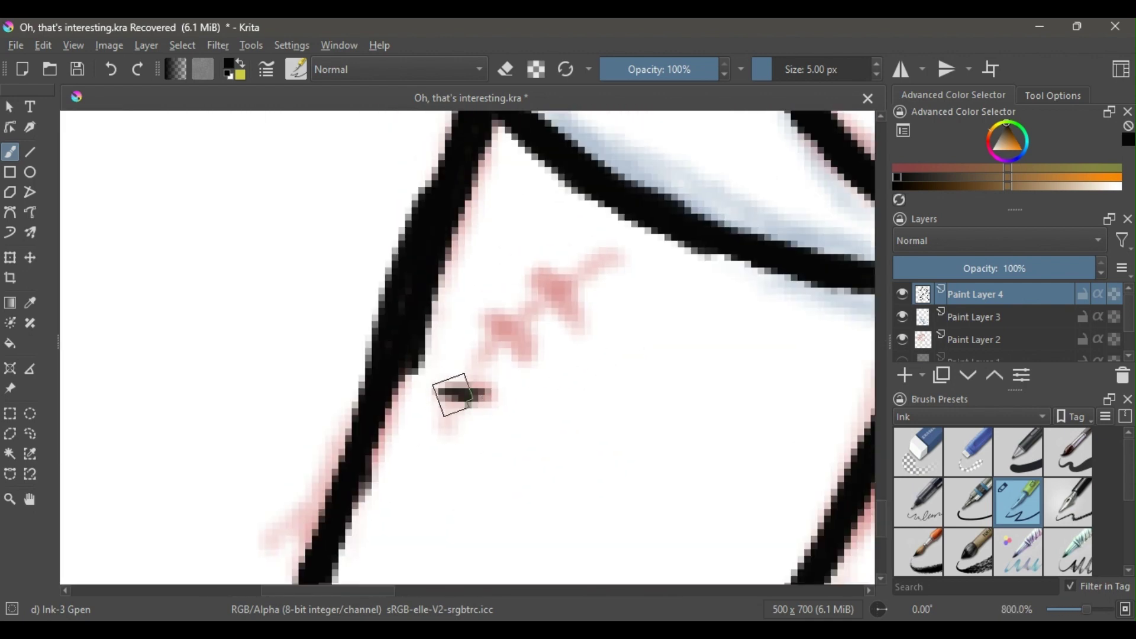
drag(519, 355, 521, 358)
drag(450, 386, 480, 393)
drag(534, 277, 561, 329)
key(ctrl+minus)
key(ctrl+minus)
key(ctrl+minus)
key(ctrl+minus)
key(ctrl+minus)
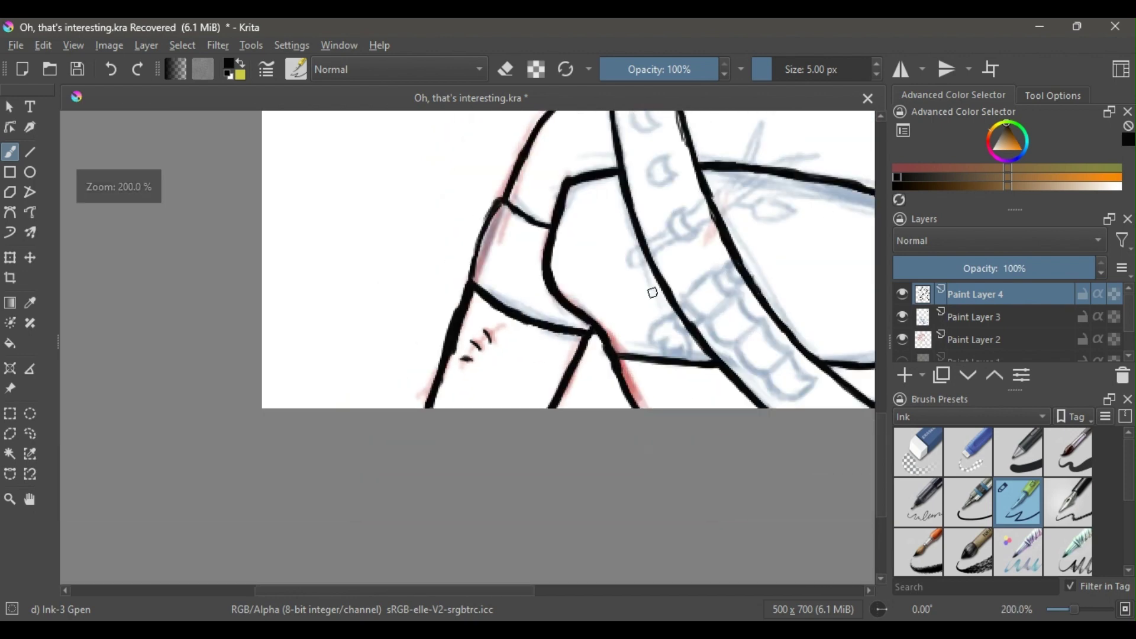
- Ink the two crescent shapes on the upper part of the quiver strap
drag(652, 292, 625, 387)
scroll(669, 264, up, 4)
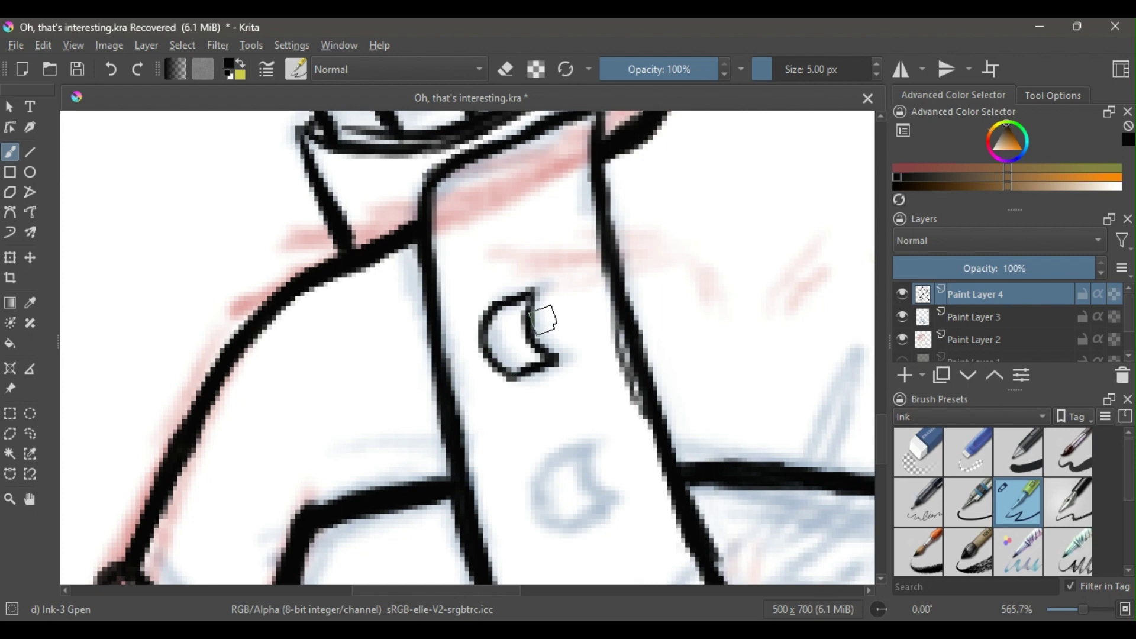
scroll(550, 302, down, 3)
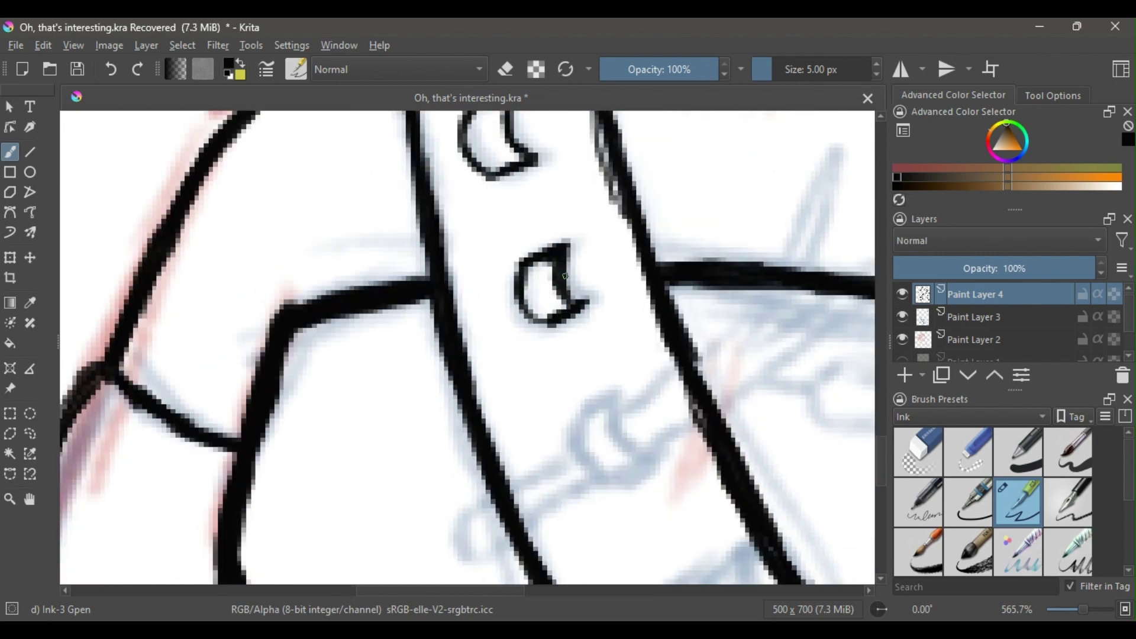
- Erase both strap edges where the sketched twig crosses them
key(ctrl+minus)
drag(578, 393, 574, 272)
key(ctrl+plus)
click(918, 452)
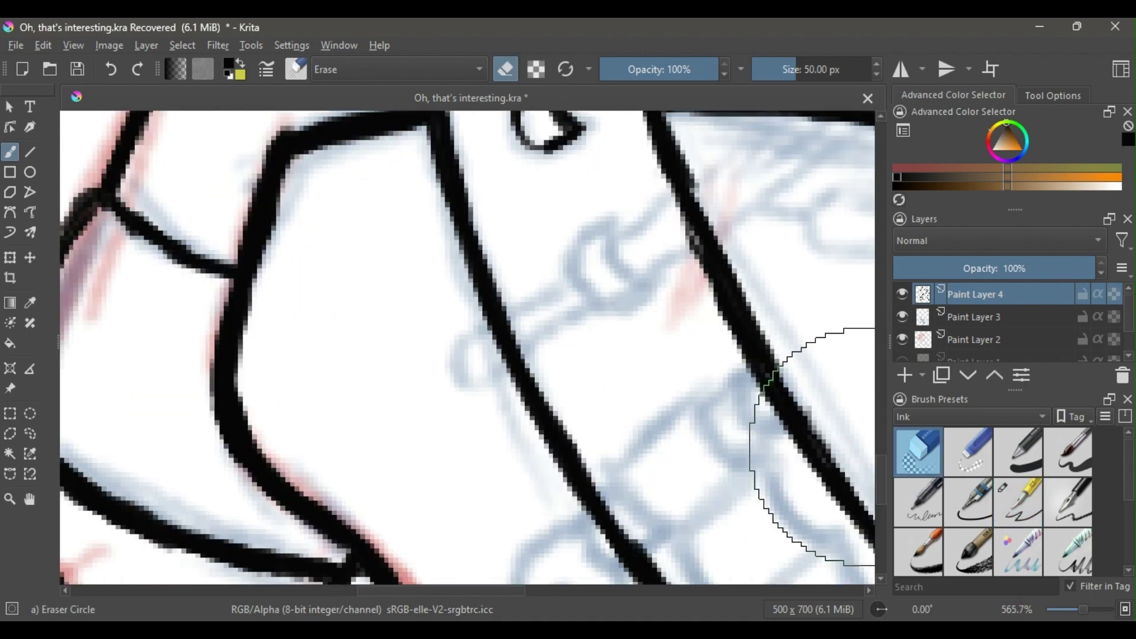
drag(508, 330, 499, 349)
drag(698, 215, 697, 222)
- Ink the third crescent around the twig and the twig's rounded lower end across the strap's left edge
click(1024, 517)
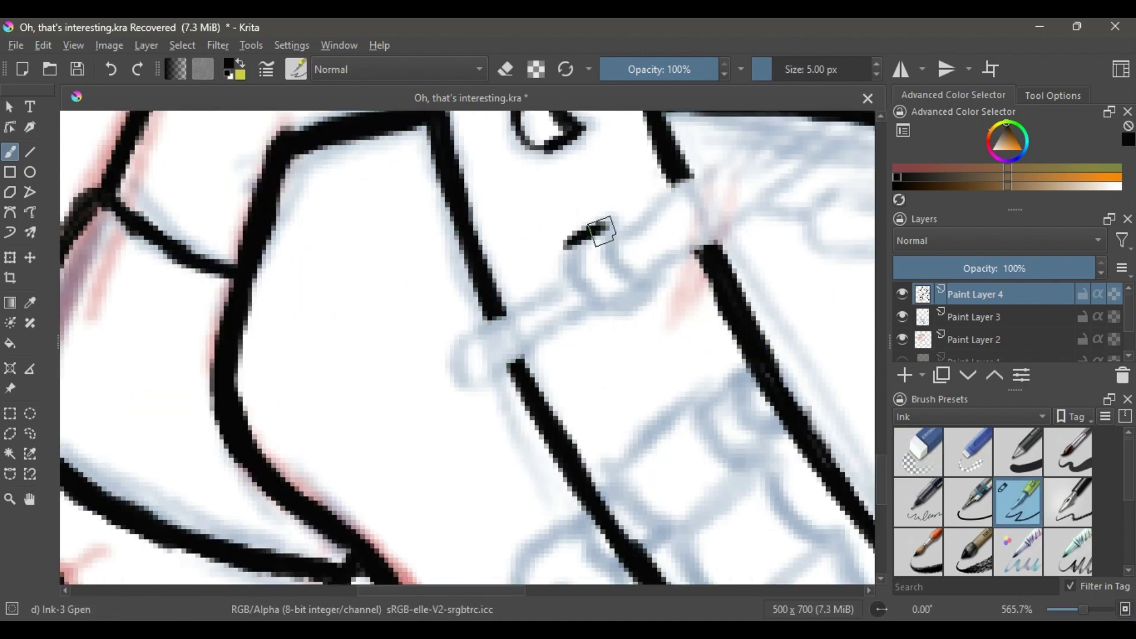
drag(604, 232, 645, 285)
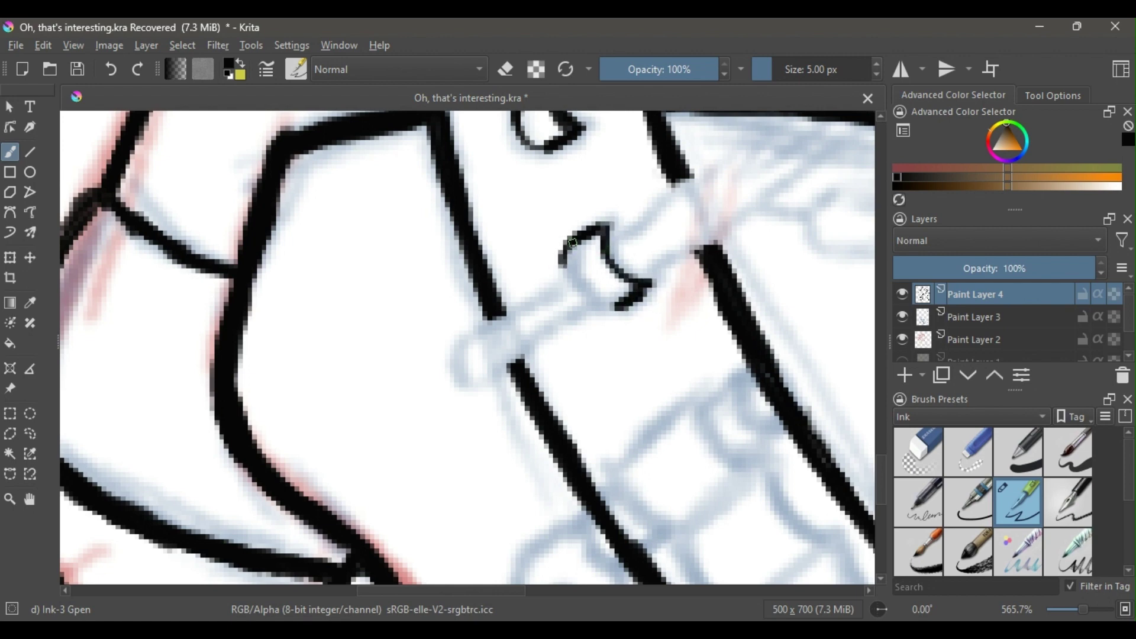
mouse_move(573, 243)
mouse_down()
mouse_move(578, 293)
mouse_move(568, 271)
mouse_move(499, 321)
mouse_move(467, 327)
mouse_move(578, 315)
mouse_move(472, 379)
mouse_up()
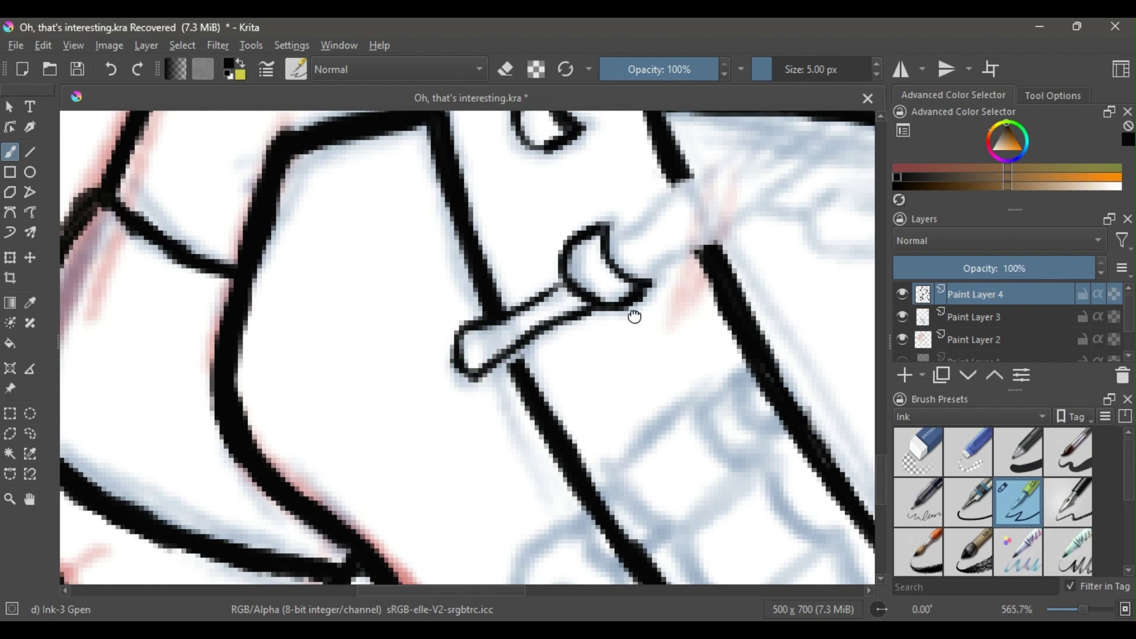
- Ink both sides of the twig from the third crescent across the strap's right edge
drag(635, 317, 537, 354)
scroll(469, 322, up, 2)
drag(468, 320, 435, 322)
drag(346, 466, 373, 468)
drag(597, 301, 314, 473)
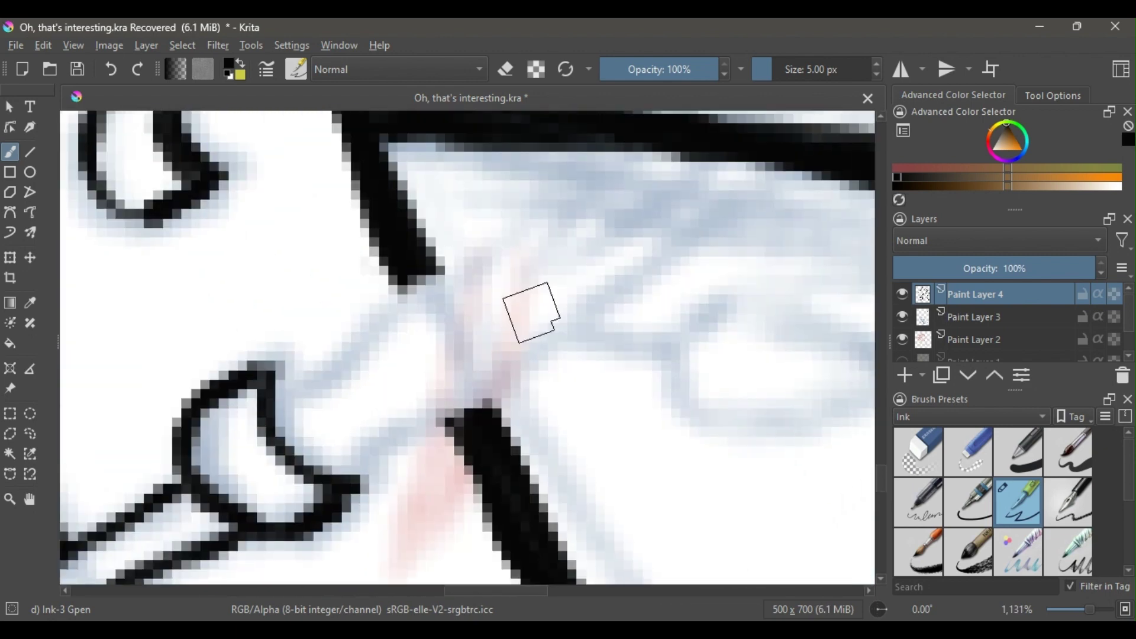
mouse_move(266, 423)
mouse_down()
mouse_move(317, 363)
mouse_move(477, 261)
mouse_up()
drag(313, 491, 489, 379)
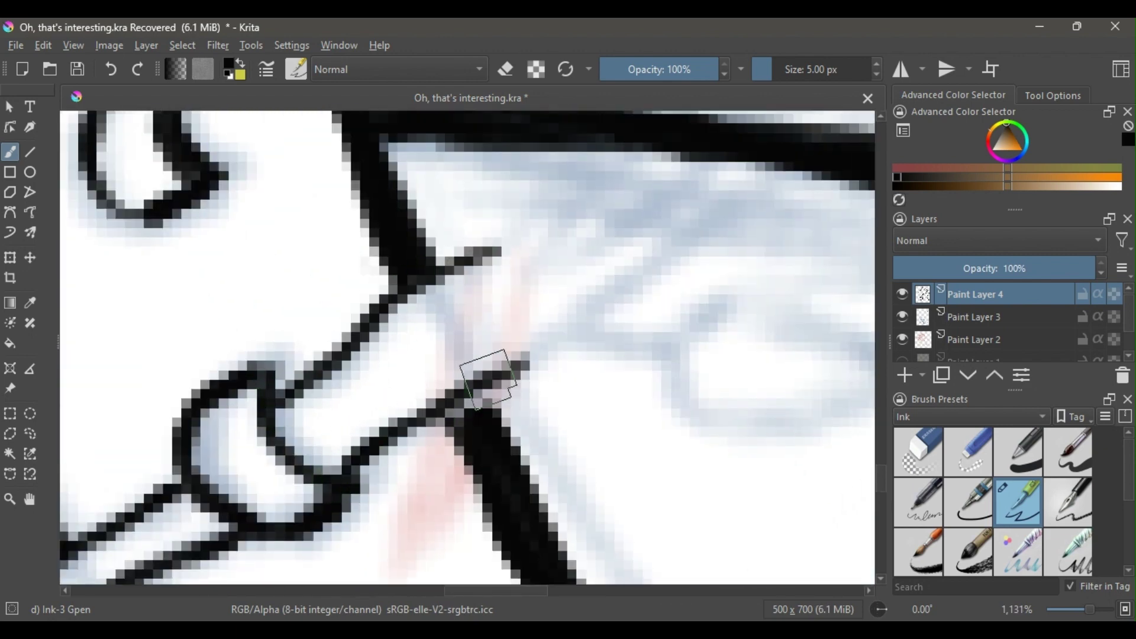
- Extend the twig's two sides diagonally up toward the upper edge of the chest garment
drag(588, 342, 390, 438)
drag(318, 460, 446, 364)
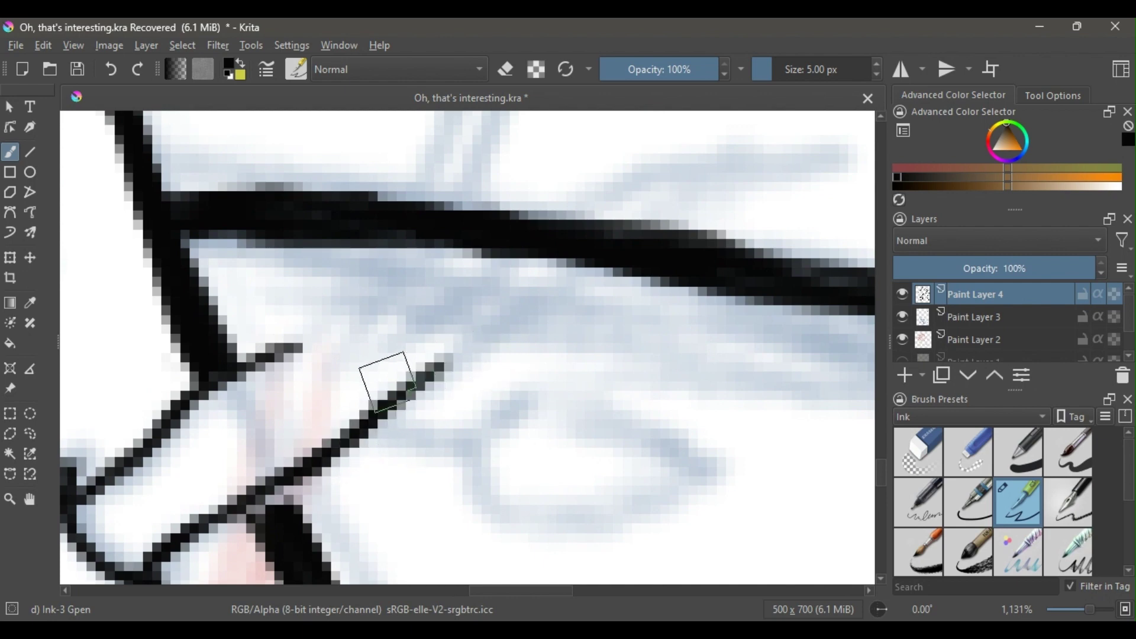
key(minus)
drag(326, 356, 402, 276)
drag(429, 378, 513, 321)
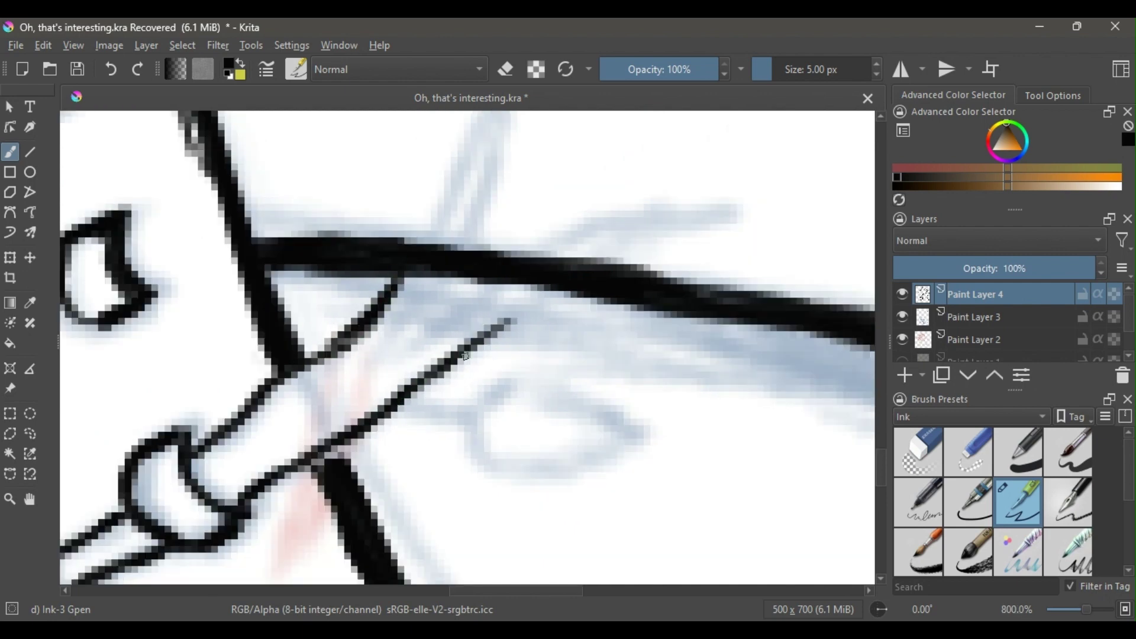
- Ink the twig's two pointed branch tips rising above the chest garment's upper edge
mouse_move(466, 357)
mouse_down()
mouse_move(736, 215)
mouse_move(499, 272)
mouse_move(381, 350)
mouse_move(451, 283)
mouse_up()
drag(475, 161, 439, 269)
mouse_move(460, 196)
mouse_down()
mouse_move(379, 348)
mouse_move(459, 205)
mouse_move(388, 424)
mouse_up()
- Erase the chest garment's upper edge where it runs through the twig's branches
click(918, 452)
key(bracketleft)
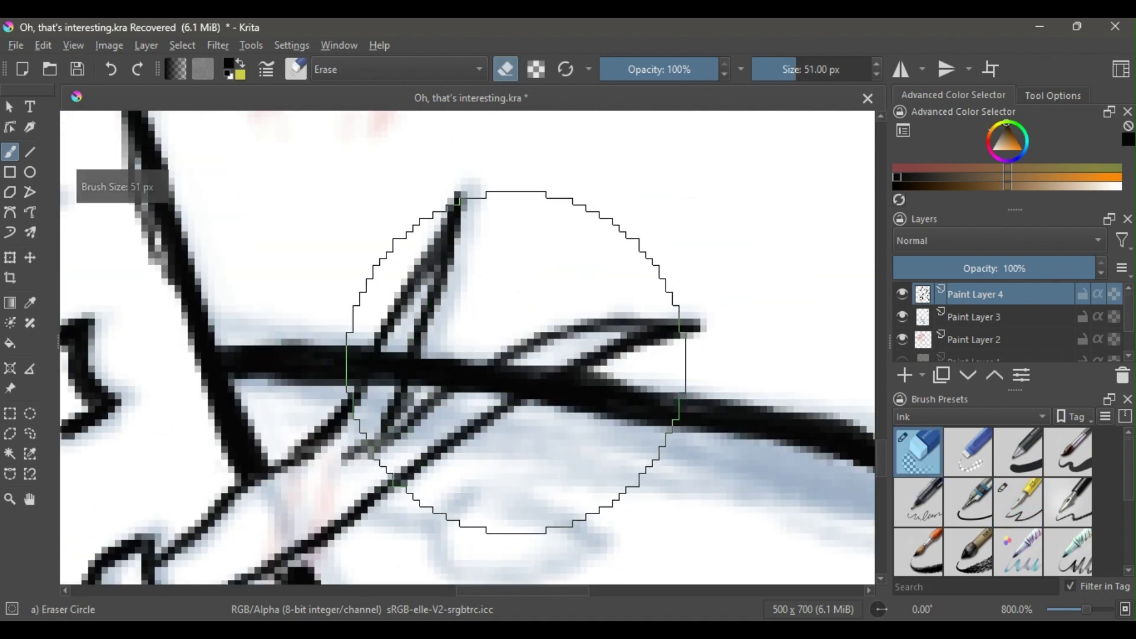
key(ctrl+plus)
key(ctrl+plus)
mouse_move(559, 399)
mouse_down()
mouse_move(537, 410)
mouse_move(577, 400)
mouse_move(627, 406)
mouse_up()
drag(333, 355, 303, 396)
- Re-ink the sides of the twig's branches where the erasing cut into them
click(1019, 510)
drag(276, 360, 254, 429)
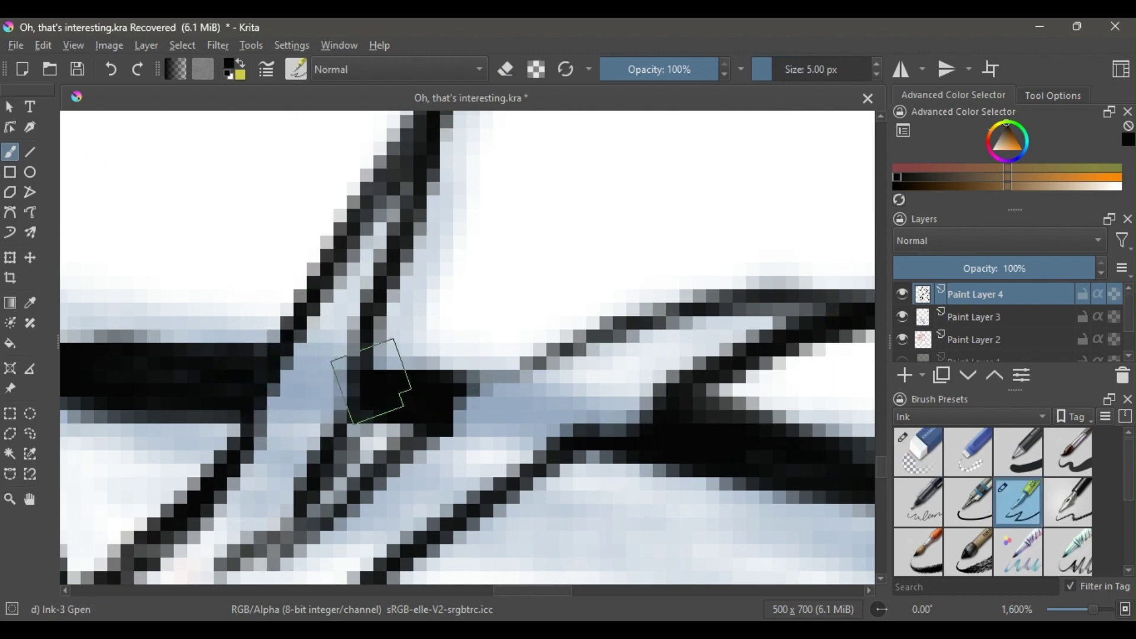
drag(358, 355, 333, 435)
drag(419, 447, 618, 335)
drag(663, 402, 568, 448)
key(ctrl+minus)
key(ctrl+minus)
key(ctrl+minus)
key(ctrl+minus)
key(ctrl+minus)
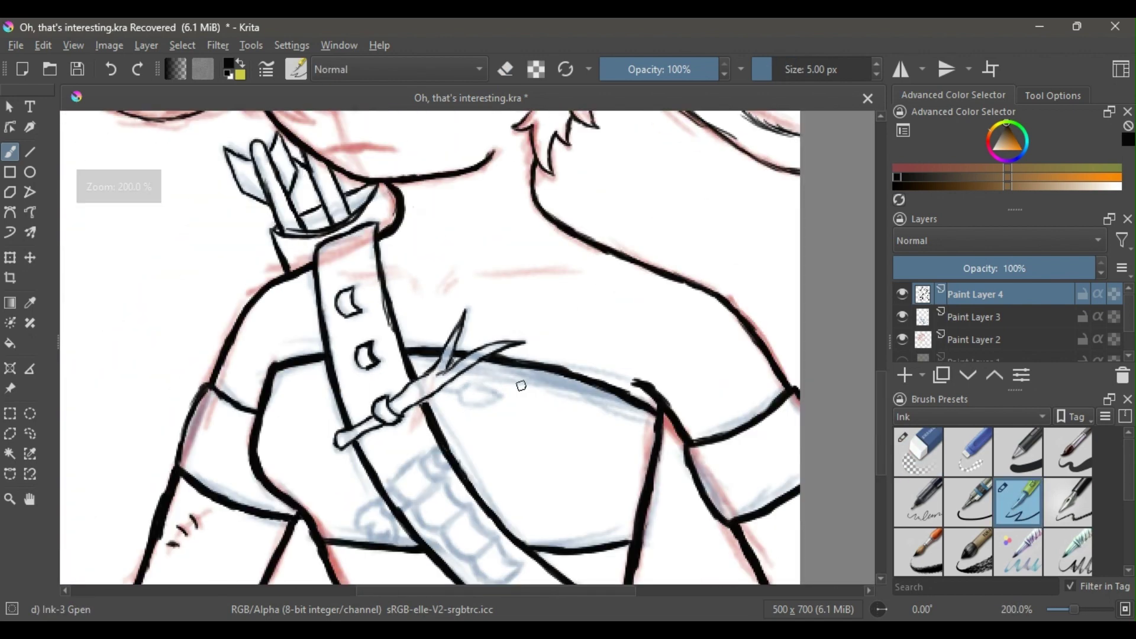
- Ink the small pointed leaf and its short stem on the right side of the twig
key(ctrl+plus)
key(ctrl+plus)
key(ctrl+plus)
key(ctrl+plus)
key(ctrl+plus)
drag(474, 393, 581, 186)
mouse_move(413, 373)
mouse_down()
mouse_move(538, 393)
mouse_move(599, 465)
mouse_move(737, 418)
mouse_up()
mouse_move(529, 381)
mouse_down()
mouse_move(540, 355)
mouse_move(705, 398)
mouse_up()
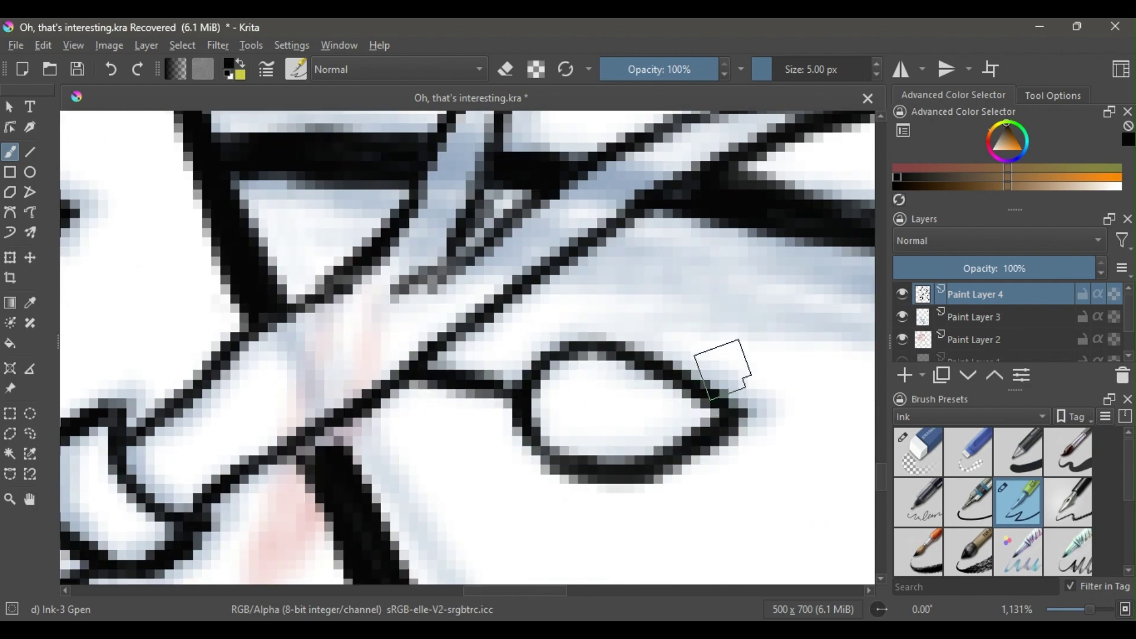
scroll(719, 368, down, 6)
scroll(565, 415, up, 2)
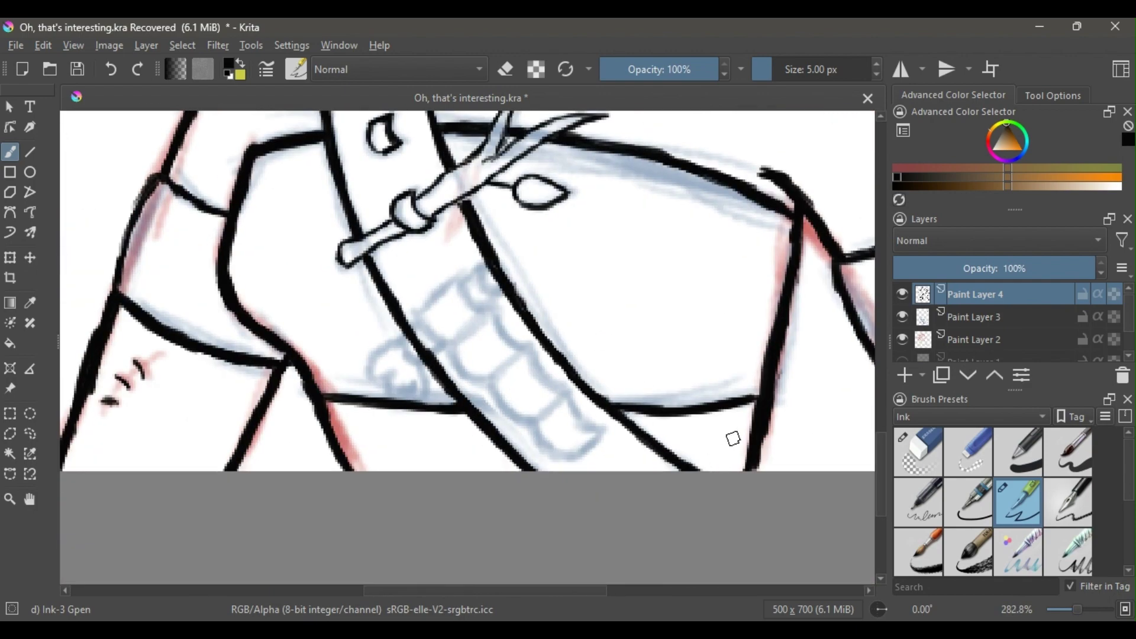
- Erase both strap edges where the sketched segmented charm crosses them below the twig
key(slash)
key(ctrl+plus)
key(ctrl+plus)
key(ctrl+plus)
mouse_move(318, 325)
mouse_down()
mouse_move(337, 307)
mouse_move(331, 345)
mouse_up()
mouse_move(549, 160)
mouse_down()
mouse_move(464, 295)
mouse_move(478, 271)
mouse_up()
key(e)
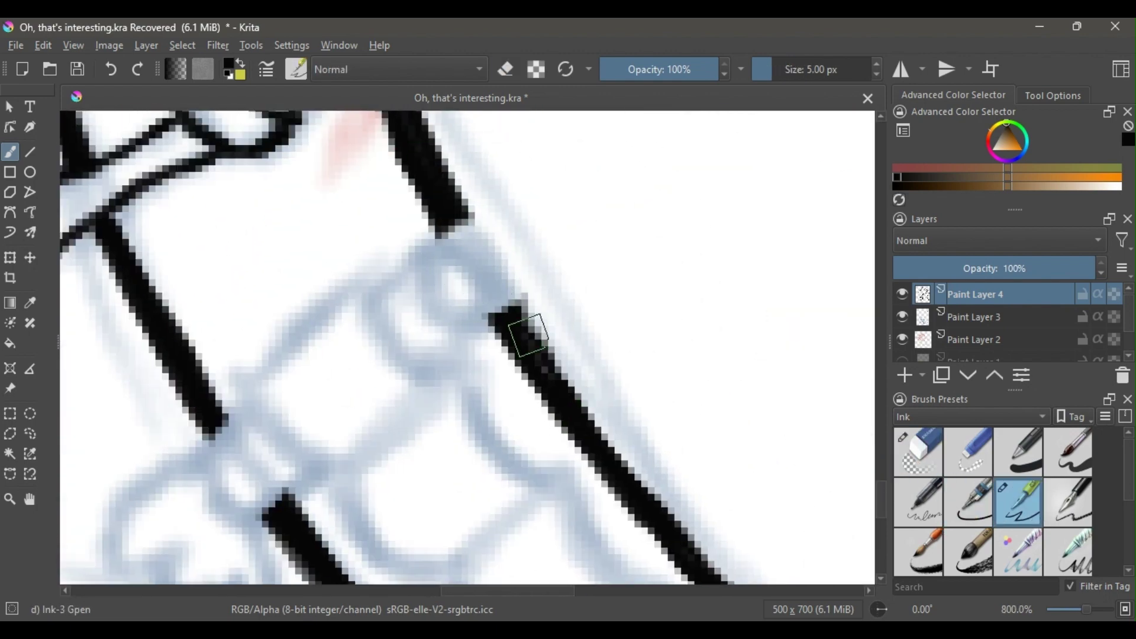
- Ink the scalloped right edge of the segmented charm along the lower strap
drag(443, 431, 482, 249)
scroll(476, 284, down, 1)
mouse_move(386, 189)
mouse_down()
mouse_move(388, 208)
mouse_move(445, 241)
mouse_up()
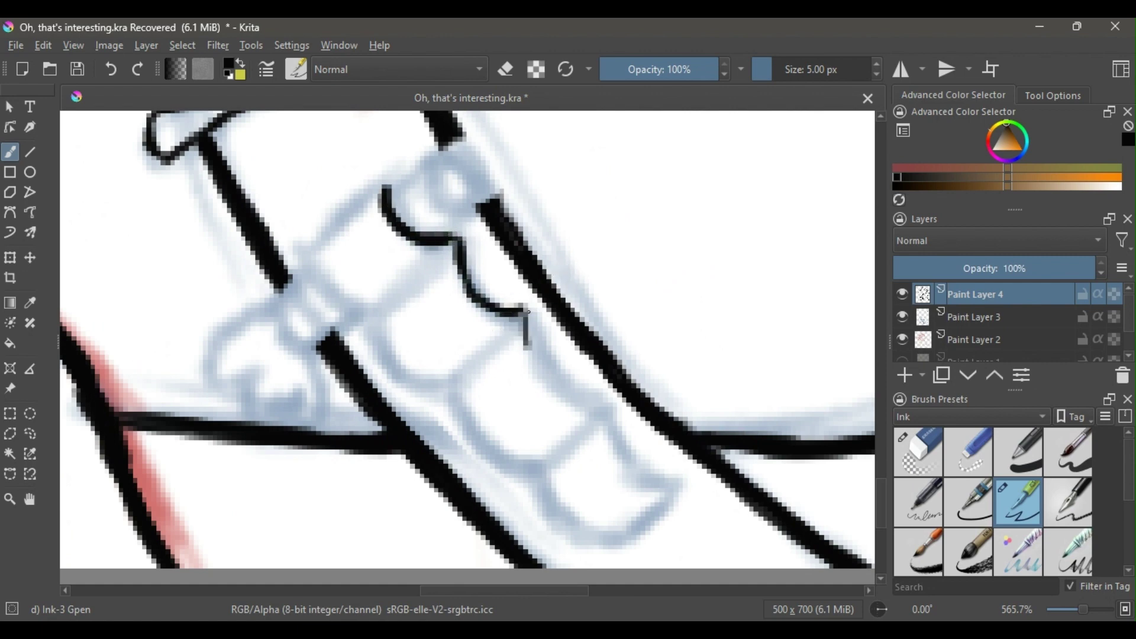
drag(529, 348, 681, 484)
- Ink the charm's scalloped left edge and upper end, and add the cross lines dividing its segments
drag(305, 255, 354, 303)
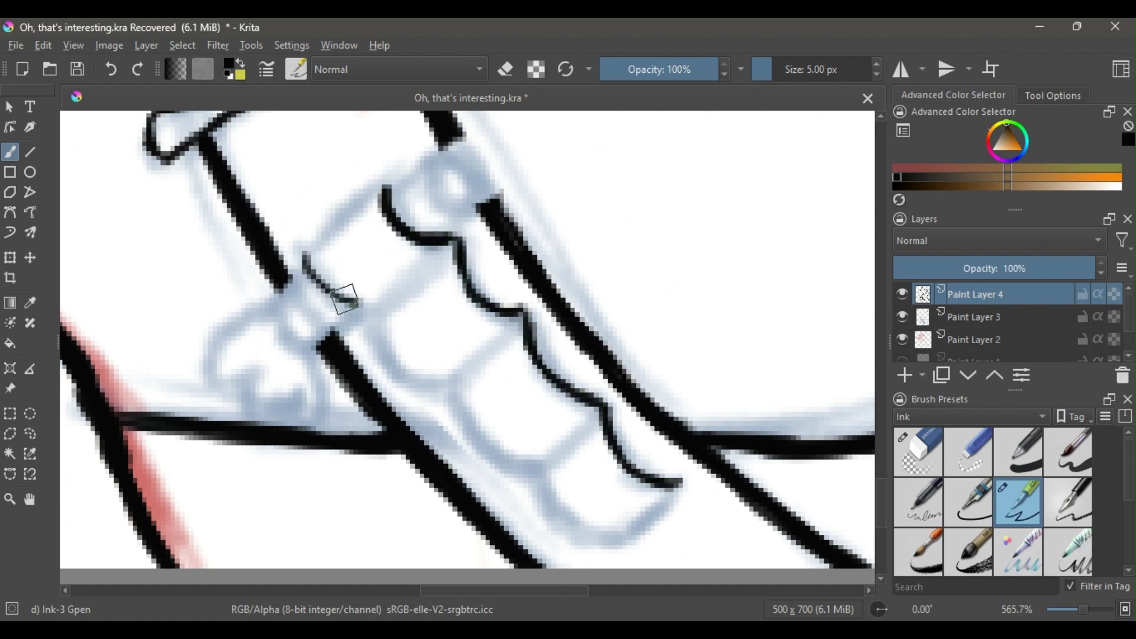
mouse_move(451, 414)
mouse_down()
mouse_move(540, 473)
mouse_move(566, 521)
mouse_move(622, 538)
mouse_up()
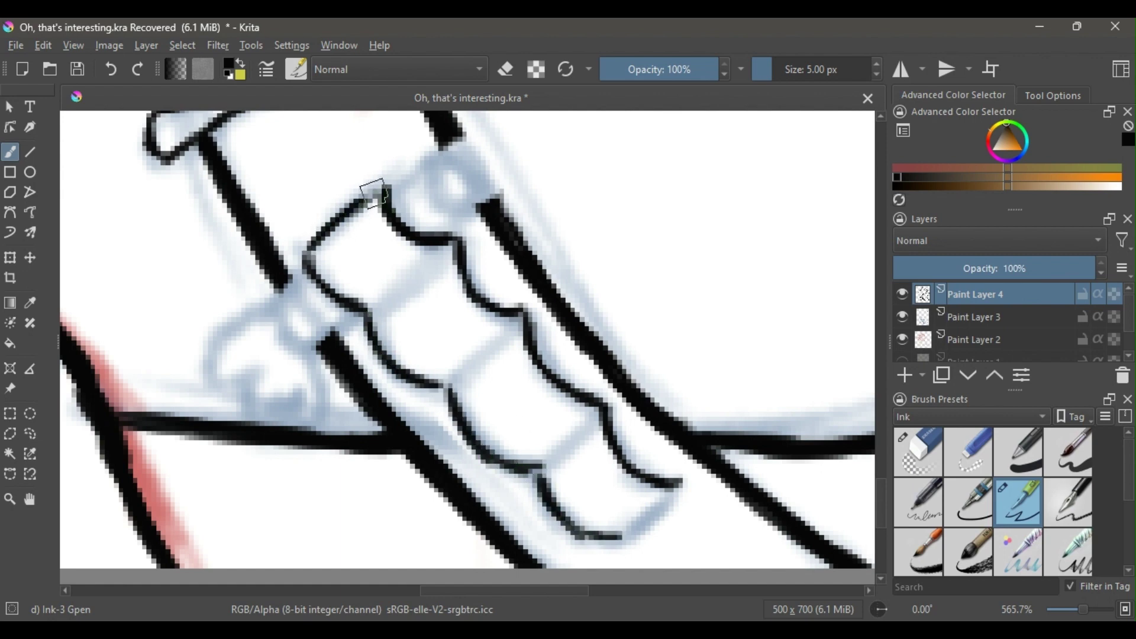
drag(453, 245, 374, 309)
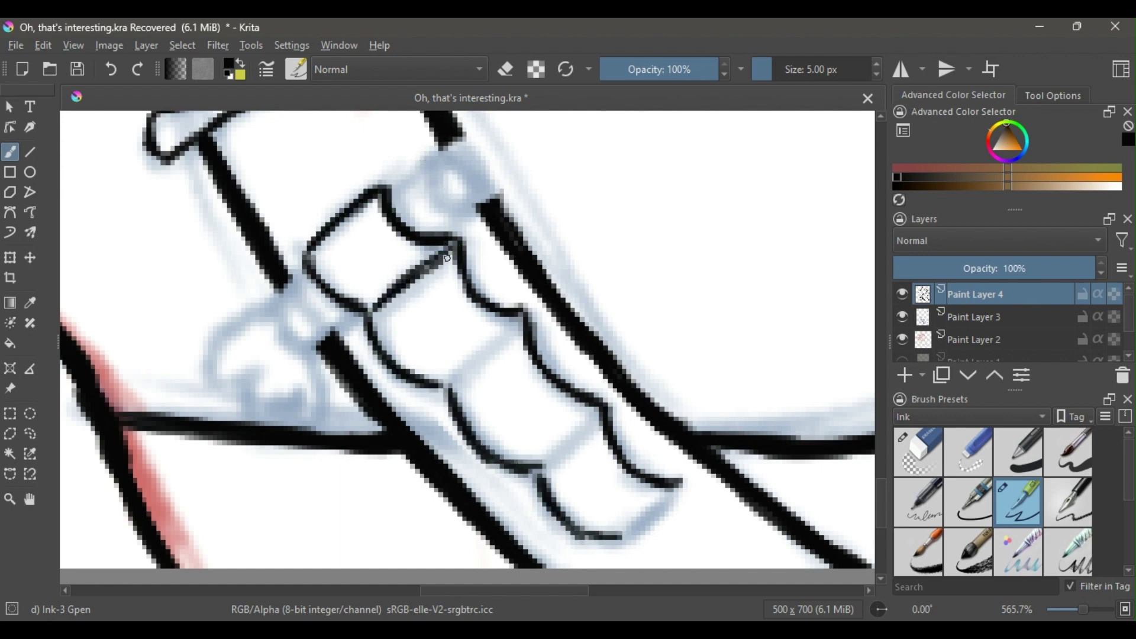
drag(524, 313, 455, 383)
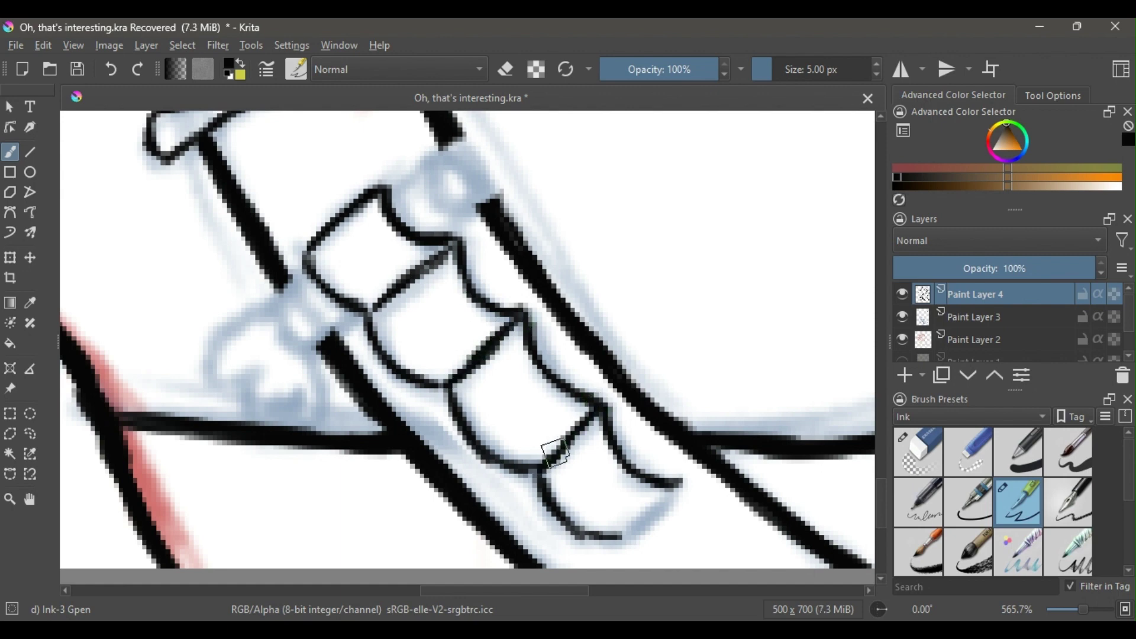
- Ink the narrow neck and round fist-like outline projecting from the charm over the strap's left edge
scroll(433, 266, up, 1)
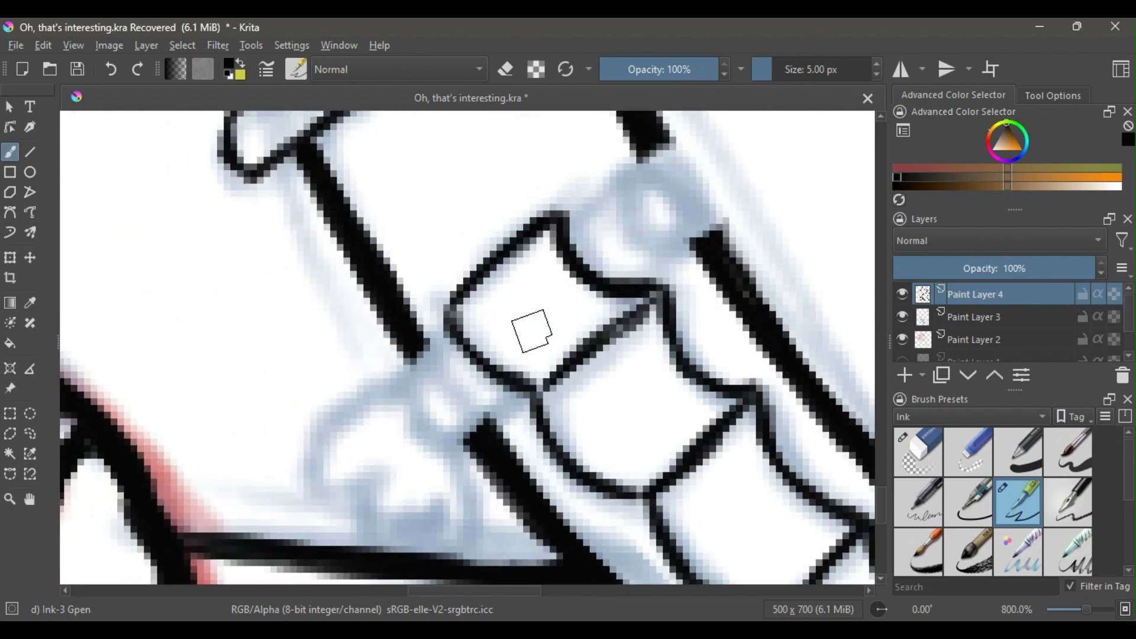
drag(428, 356, 397, 380)
drag(522, 395, 449, 437)
mouse_move(416, 365)
mouse_down()
mouse_move(340, 385)
mouse_move(312, 468)
mouse_up()
mouse_move(453, 438)
mouse_down()
mouse_move(459, 502)
mouse_move(477, 357)
mouse_move(478, 386)
mouse_up()
mouse_move(332, 343)
mouse_down()
mouse_move(368, 386)
mouse_move(471, 384)
mouse_up()
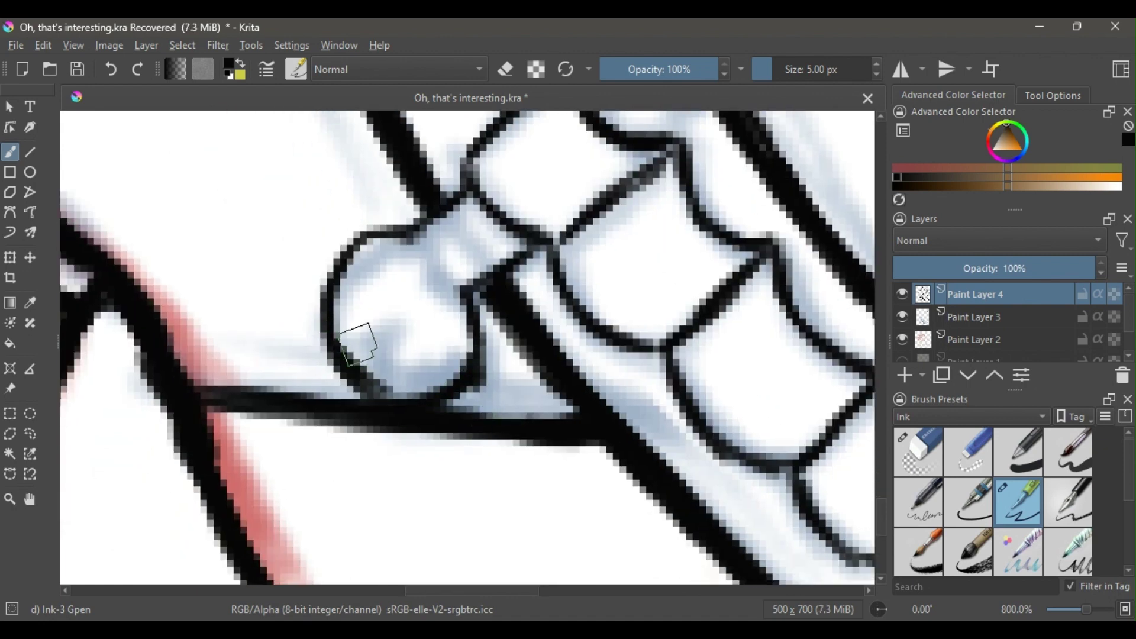
- Ink two short finger lines inside the lower part of the charm's fist
drag(384, 319, 375, 391)
drag(433, 340, 427, 391)
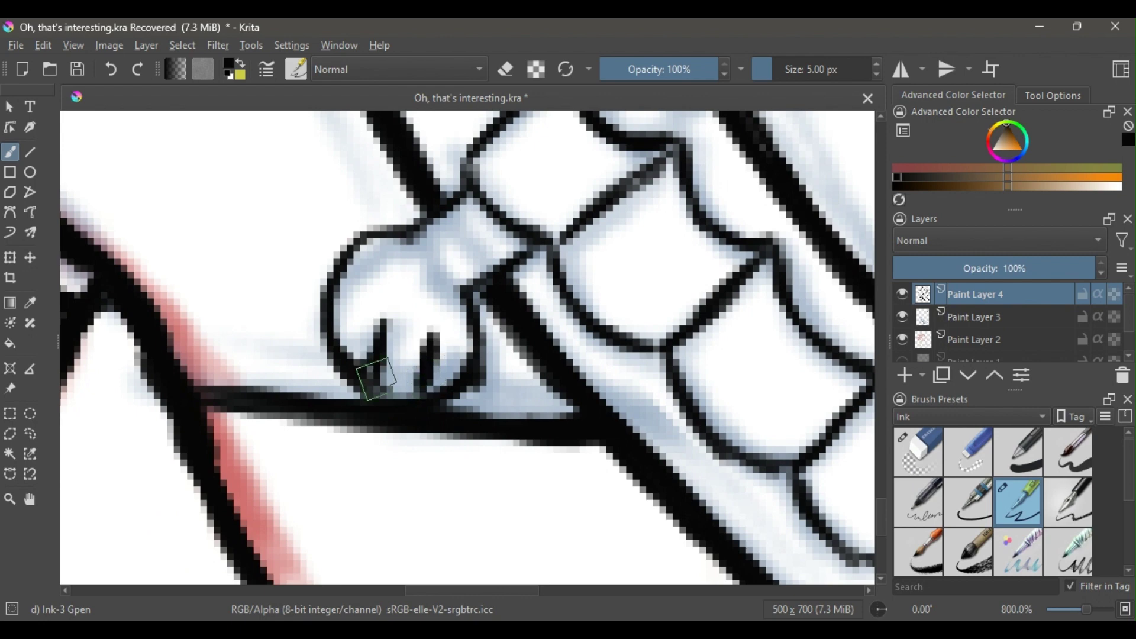
scroll(446, 335, down, 2)
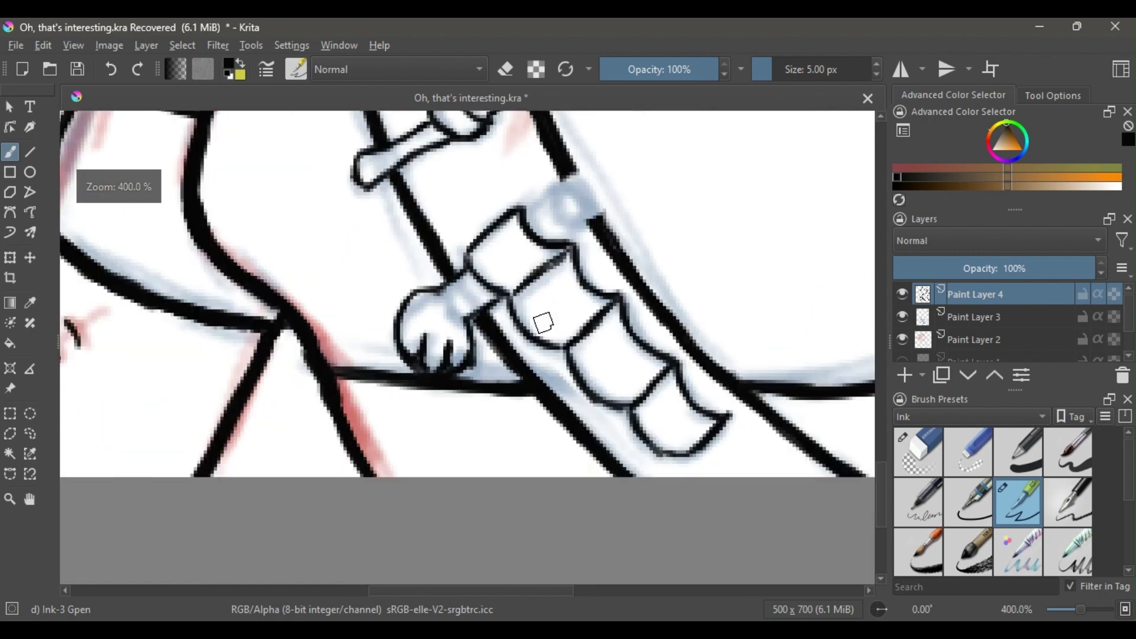
- Erase the chest garment's lower edge where it overlaps the bottom of the fist, using a smaller eraser
scroll(447, 334, up, 3)
key(slash)
key(bracketleft)
key(bracketleft)
key(bracketleft)
key(bracketleft)
key(bracketleft)
drag(273, 374, 317, 406)
key(bracketleft)
key(bracketleft)
key(bracketleft)
key(bracketleft)
key(bracketleft)
key(bracketleft)
key(bracketleft)
key(bracketleft)
mouse_move(461, 417)
mouse_down()
mouse_move(417, 424)
mouse_move(430, 422)
mouse_up()
drag(345, 400, 333, 416)
- Re-ink the bottom outline of the fist with the ink pen
click(1018, 502)
mouse_move(268, 313)
mouse_down()
mouse_move(315, 375)
mouse_move(433, 388)
mouse_up()
scroll(409, 380, down, 4)
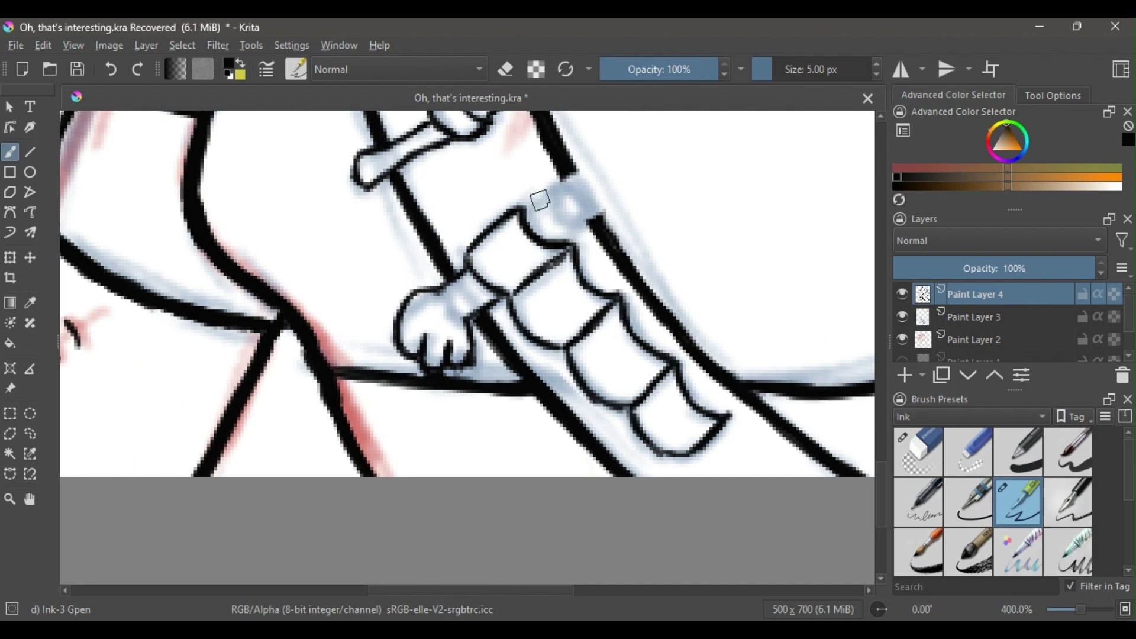
- Ink the curved band and round end cap at the charm's upper end, where it meets the strap's right edge
scroll(553, 244, up, 3)
mouse_move(411, 230)
mouse_down()
mouse_move(515, 190)
mouse_move(539, 240)
mouse_move(470, 236)
mouse_move(485, 227)
mouse_up()
scroll(517, 205, down, 1)
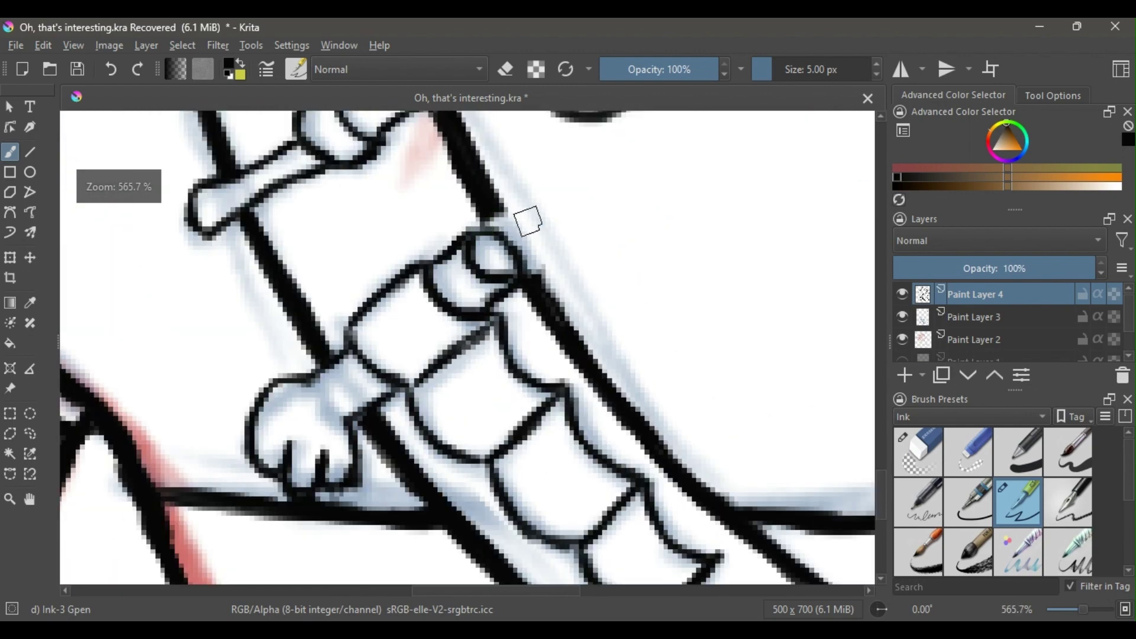
scroll(528, 221, up, 2)
mouse_move(443, 190)
mouse_down()
mouse_move(513, 272)
mouse_move(499, 304)
mouse_up()
scroll(514, 272, down, 6)
- Ink the two collarbone lines above the chest garment, a short one beside the strap and a long one towards the right shoulder
scroll(503, 290, up, 4)
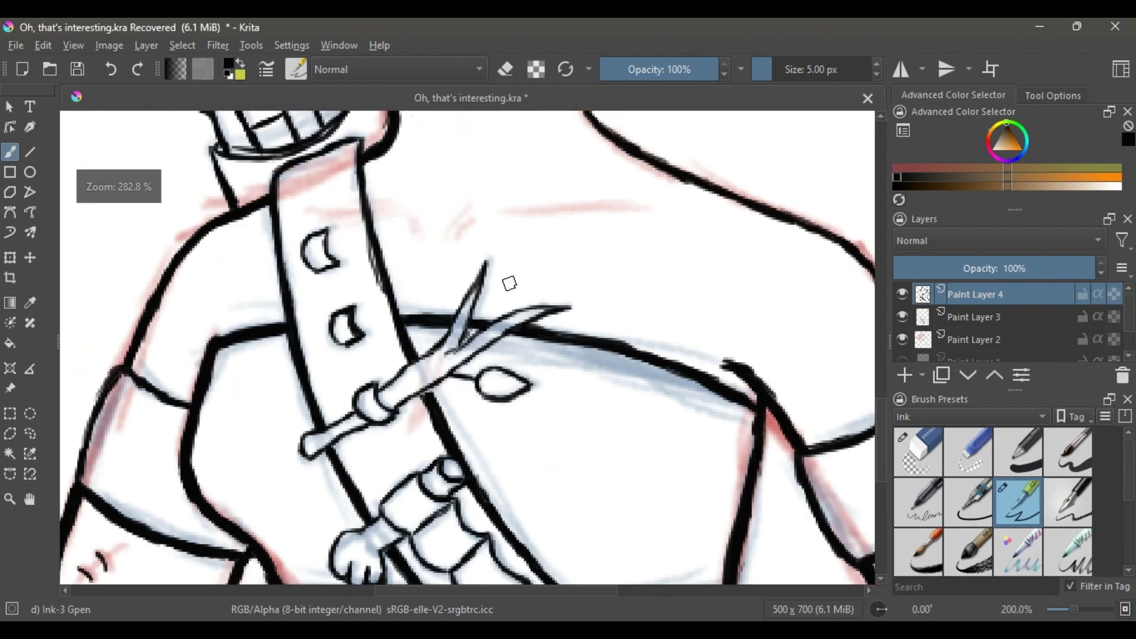
mouse_move(404, 251)
mouse_down()
mouse_move(519, 203)
mouse_move(752, 192)
mouse_up()
key(ctrl+z)
key(ctrl+z)
key(ctrl+z)
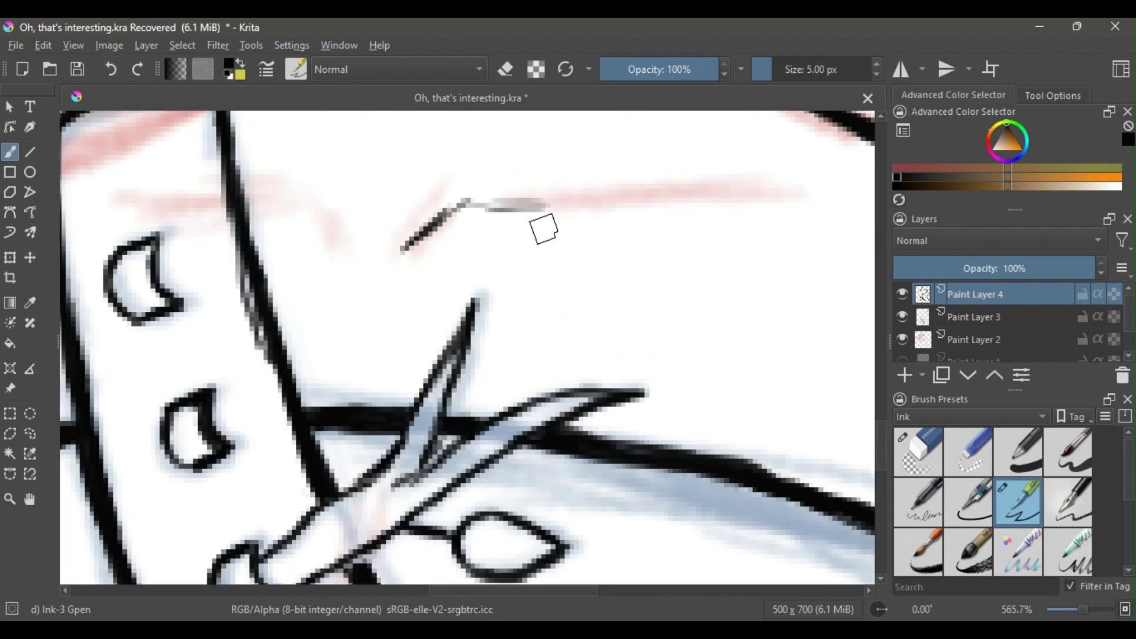
mouse_move(482, 210)
mouse_down()
mouse_move(630, 183)
mouse_move(770, 186)
mouse_up()
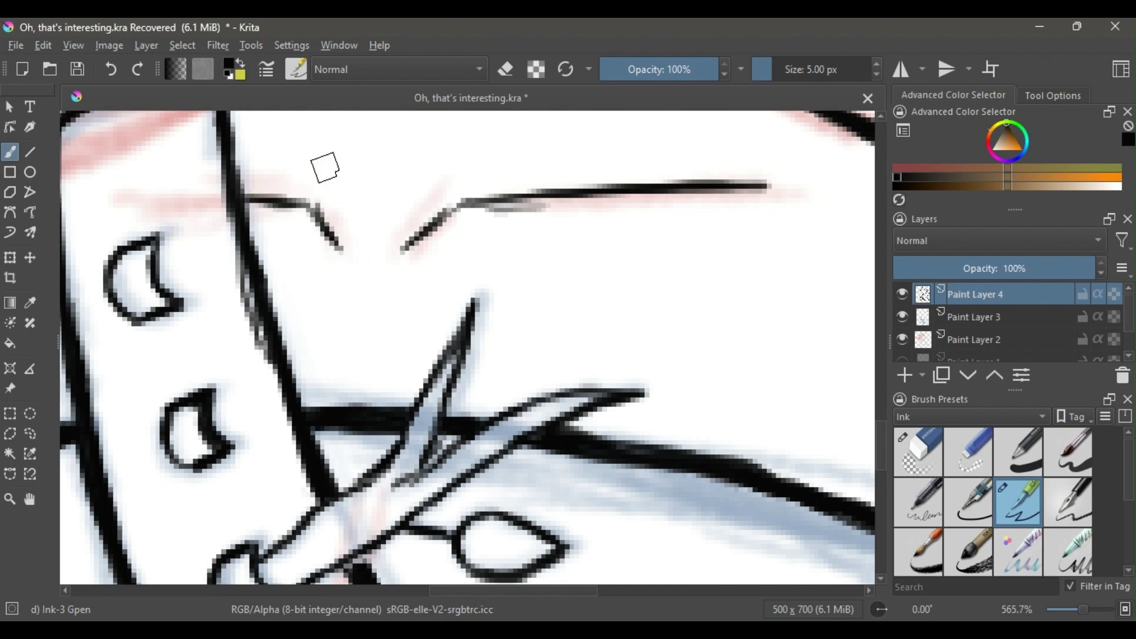
scroll(326, 169, down, 2)
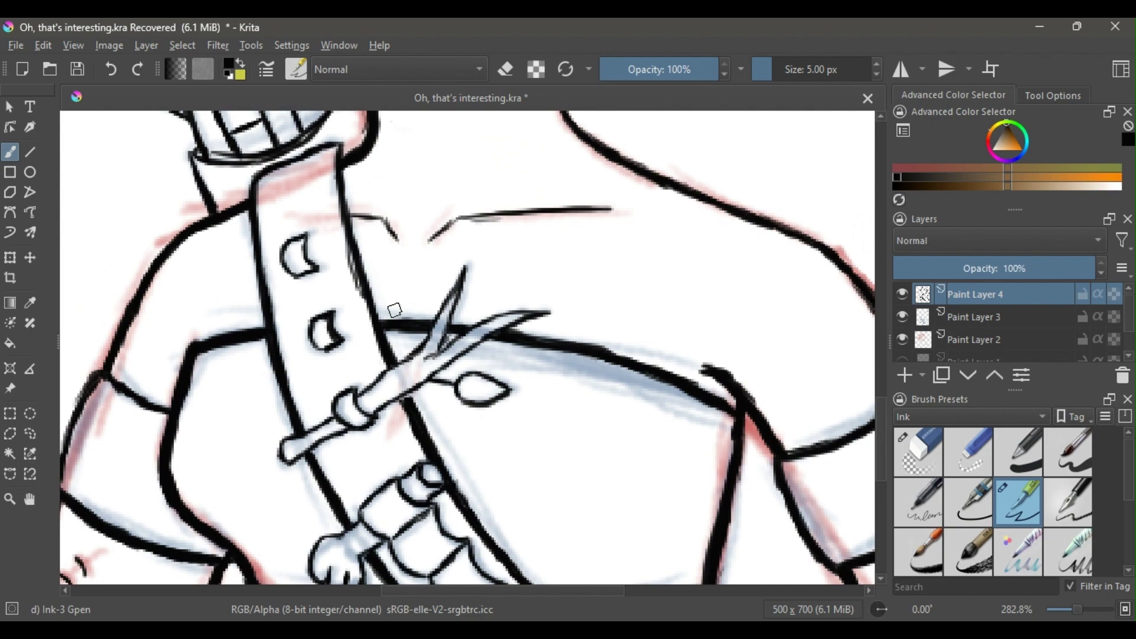
- Ink the small pointed strand beneath the hair lock beside the cheek and the mouth's curved line
drag(561, 161, 533, 272)
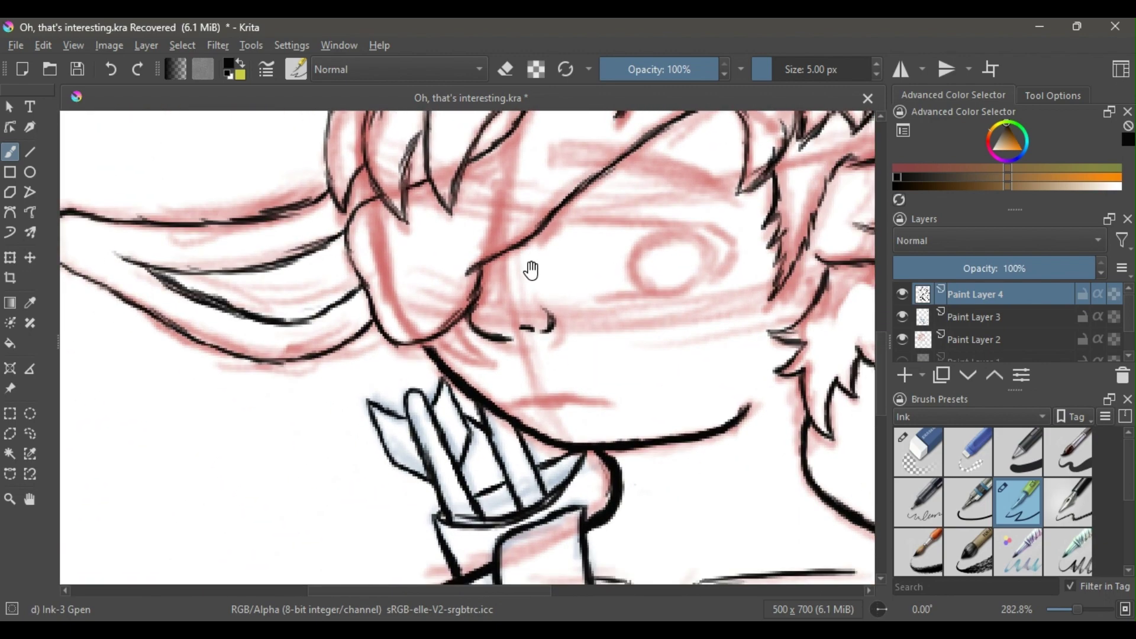
scroll(533, 271, up, 2)
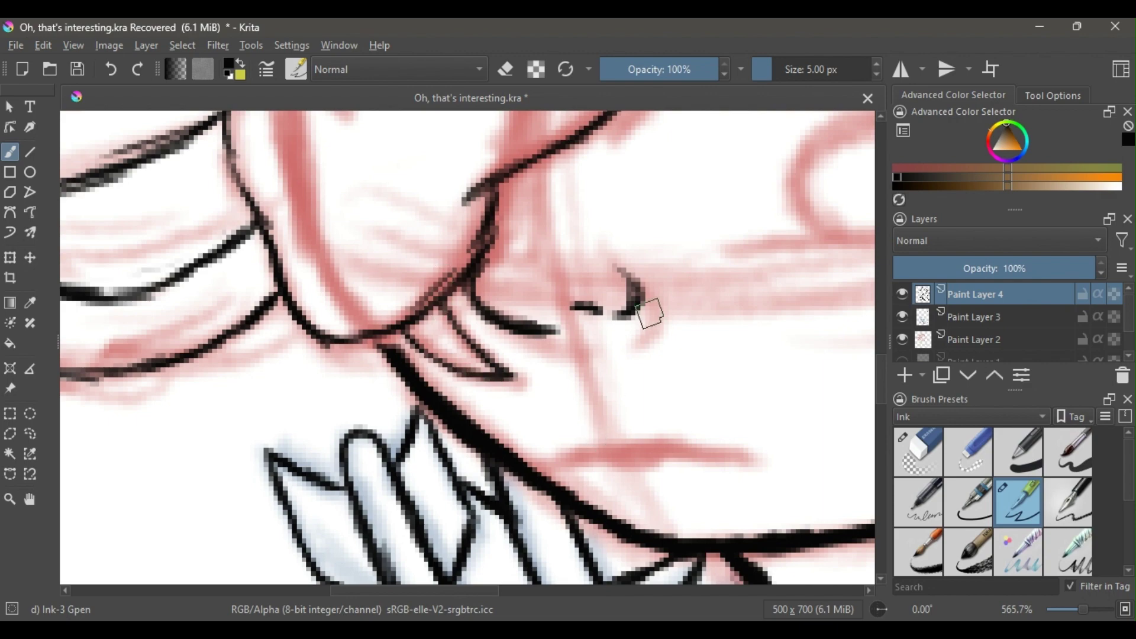
drag(631, 438, 469, 307)
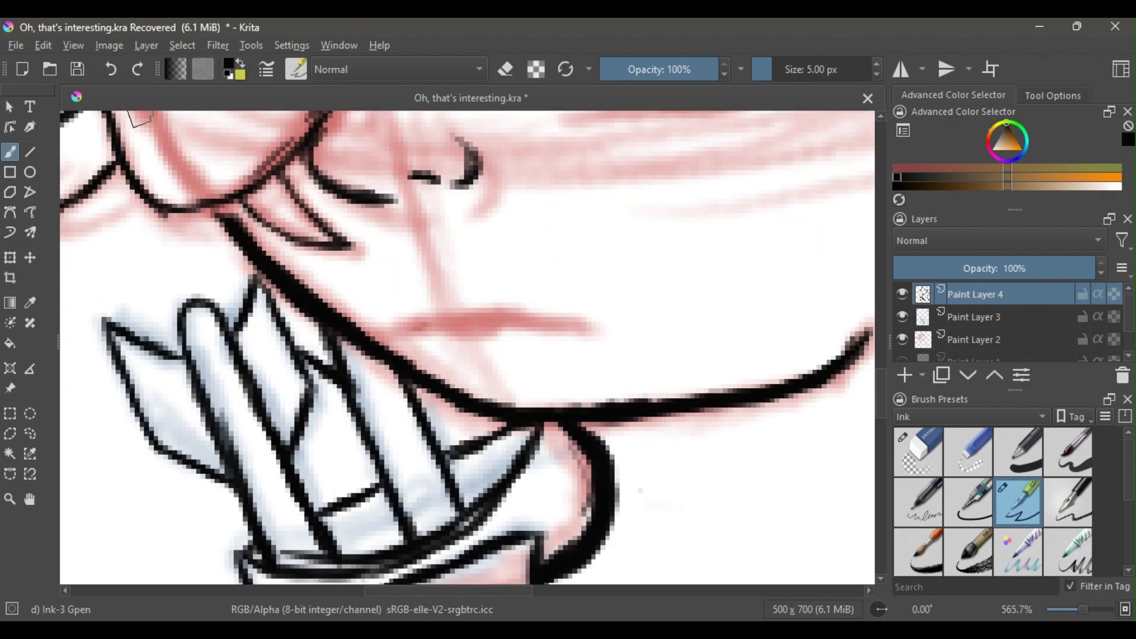
drag(629, 271, 631, 202)
drag(466, 318, 515, 312)
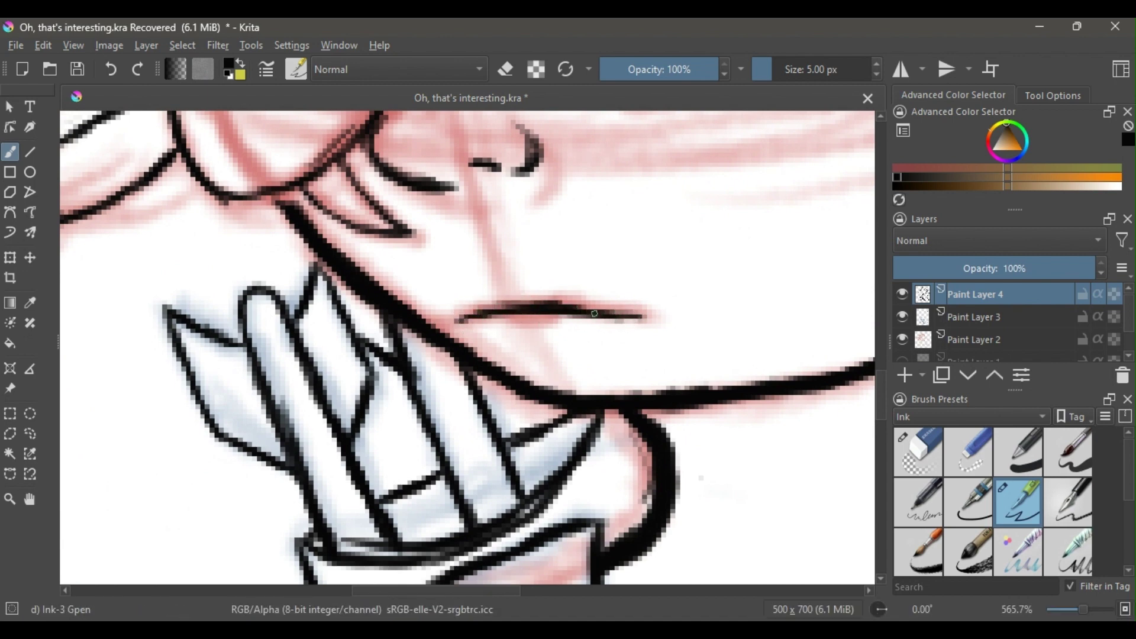
mouse_move(594, 314)
mouse_down()
mouse_move(477, 313)
mouse_move(584, 309)
mouse_move(491, 303)
mouse_move(537, 299)
mouse_move(584, 310)
mouse_move(521, 297)
mouse_move(454, 320)
mouse_up()
scroll(505, 343, down, 3)
scroll(505, 343, up, 4)
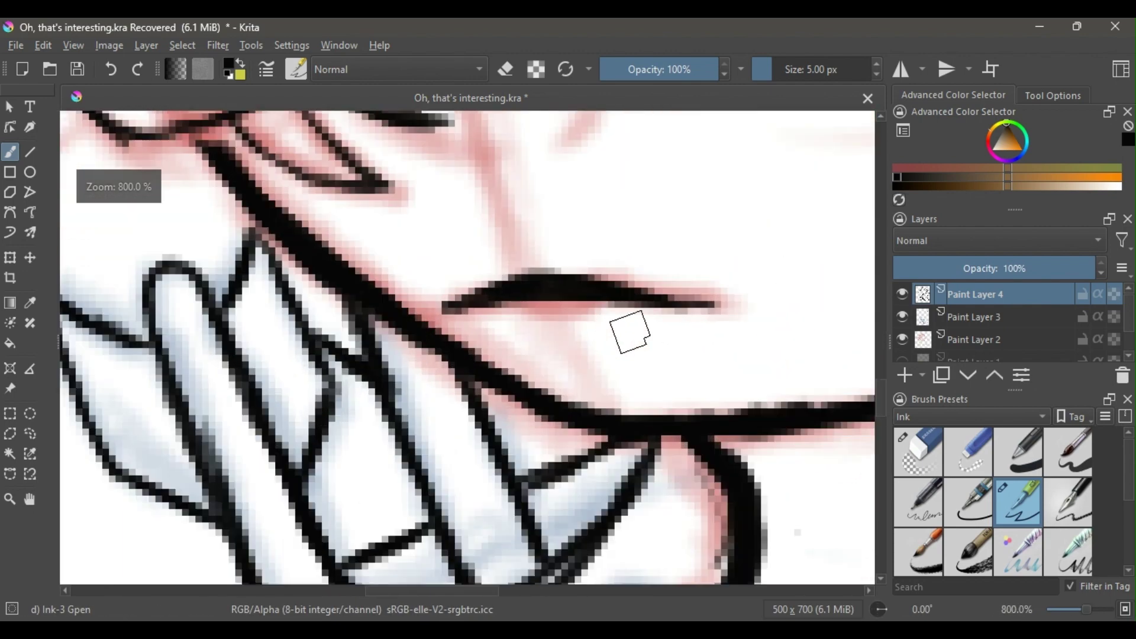
- Trim the mouth line's right tip with the eraser, and re-ink both ends as thin tapered points with the ink pen
key(e)
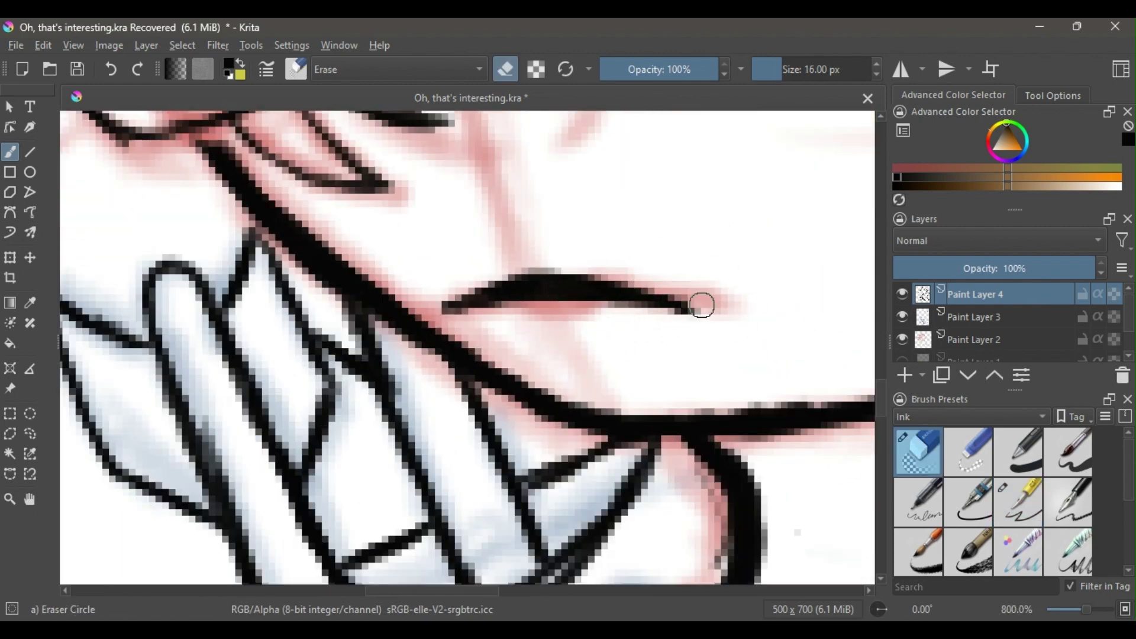
scroll(703, 305, down, 3)
scroll(614, 345, up, 5)
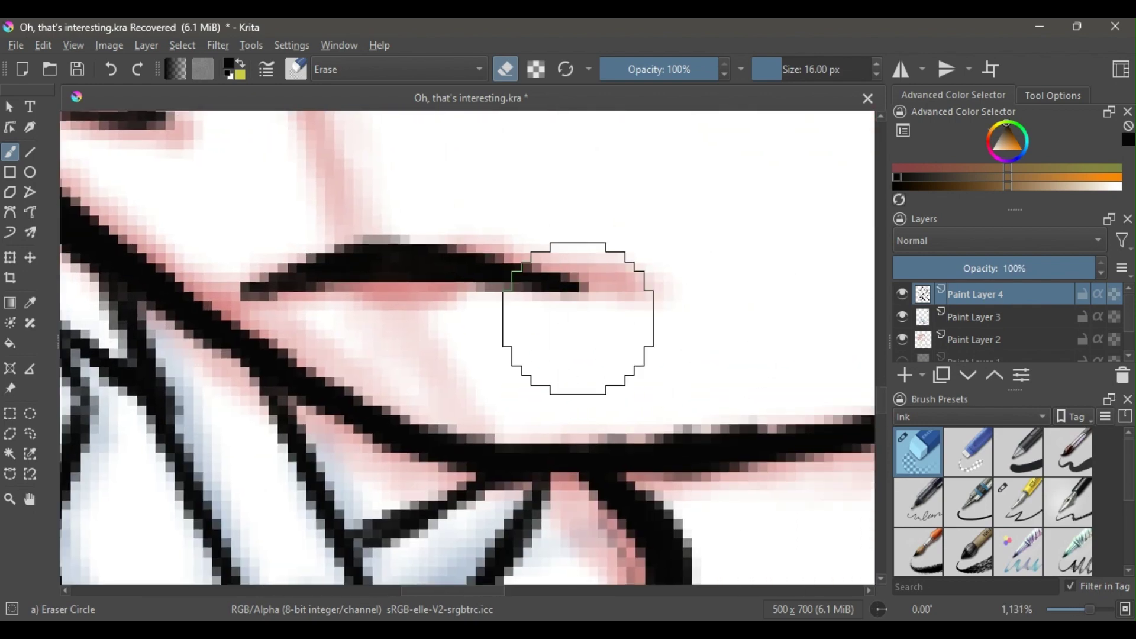
key(e)
scroll(412, 249, down, 1)
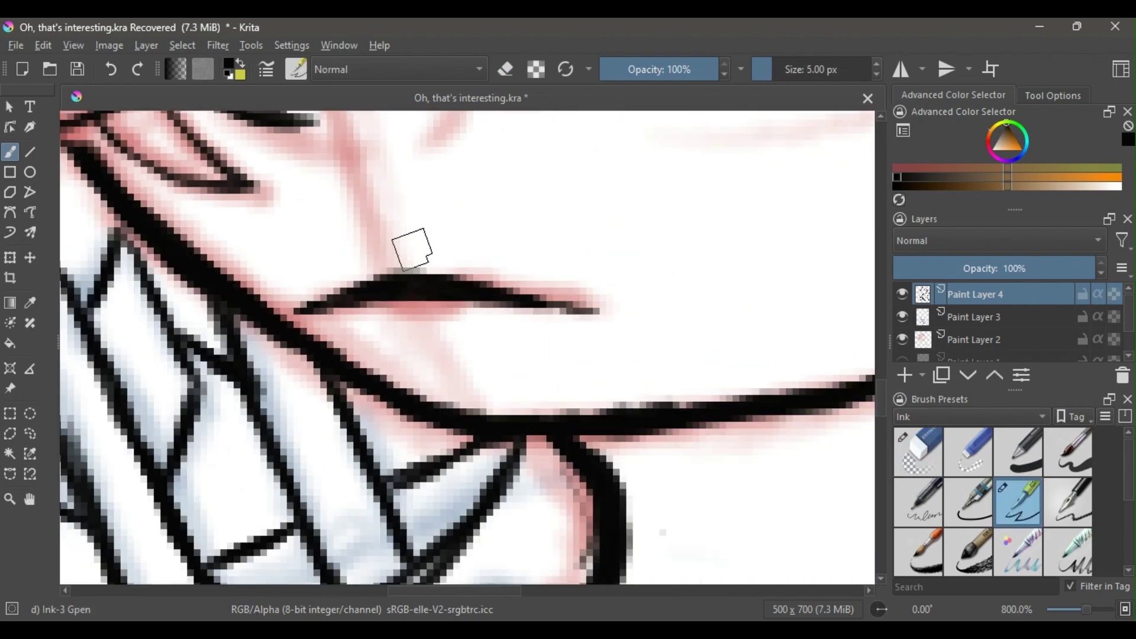
- Thicken the mouth's upper edge into a solid black, arched lip shape that tapers towards both corners
scroll(413, 249, down, 3)
scroll(464, 223, up, 5)
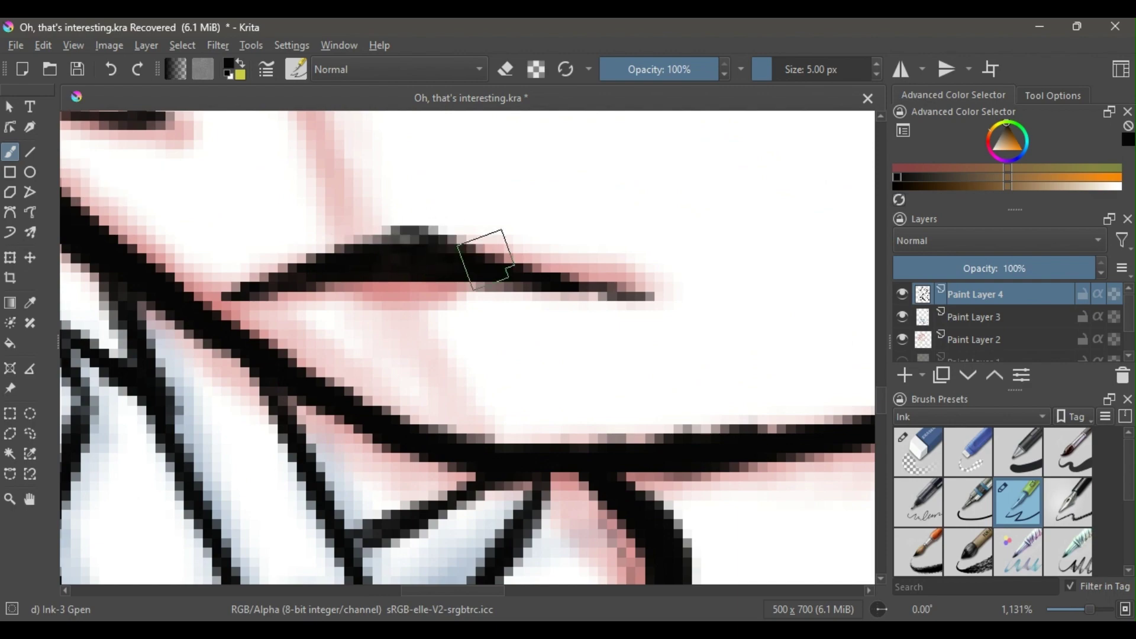
mouse_move(485, 261)
mouse_down()
mouse_move(354, 235)
mouse_move(389, 235)
mouse_move(274, 269)
mouse_up()
drag(484, 247, 578, 272)
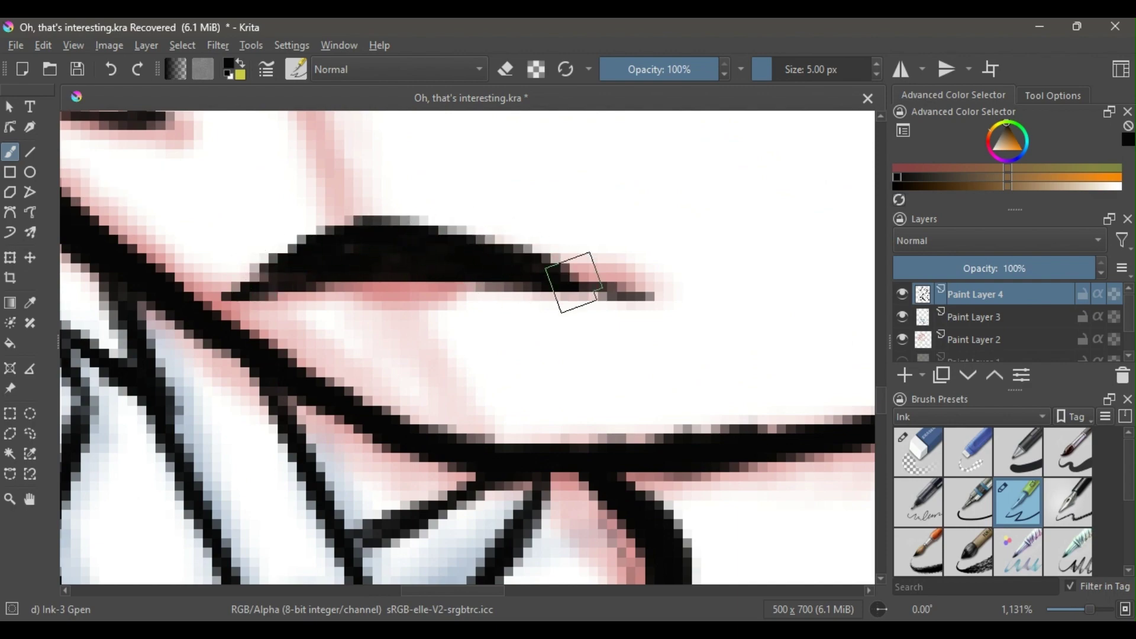
scroll(589, 261, down, 3)
scroll(588, 261, up, 3)
mouse_move(270, 278)
mouse_down()
mouse_move(371, 227)
mouse_move(435, 221)
mouse_move(540, 278)
mouse_move(531, 251)
mouse_move(570, 276)
mouse_move(414, 232)
mouse_move(303, 235)
mouse_up()
drag(461, 235, 421, 217)
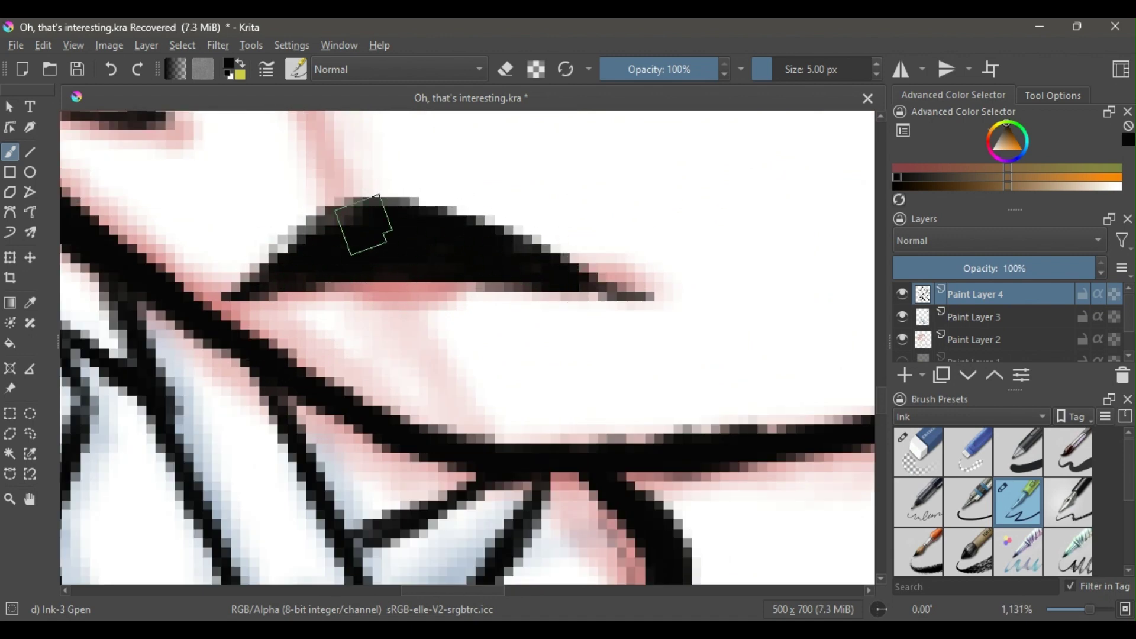
- Extend the mouth's right corner outward with a thin, tapering ink line
scroll(500, 285, down, 2)
scroll(373, 282, up, 4)
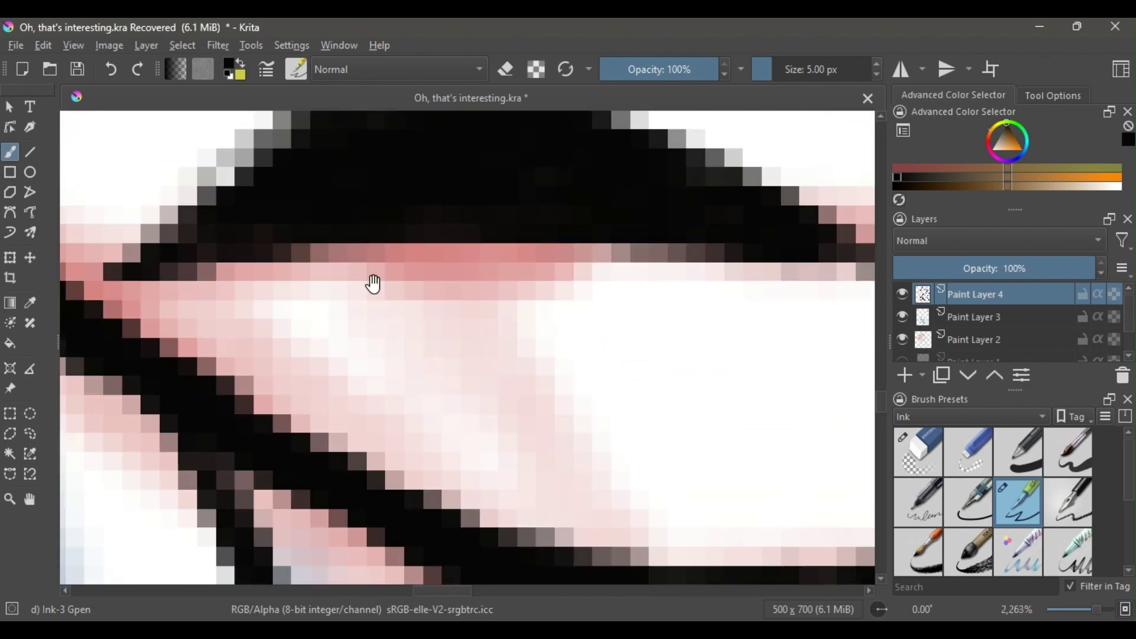
scroll(388, 237, down, 8)
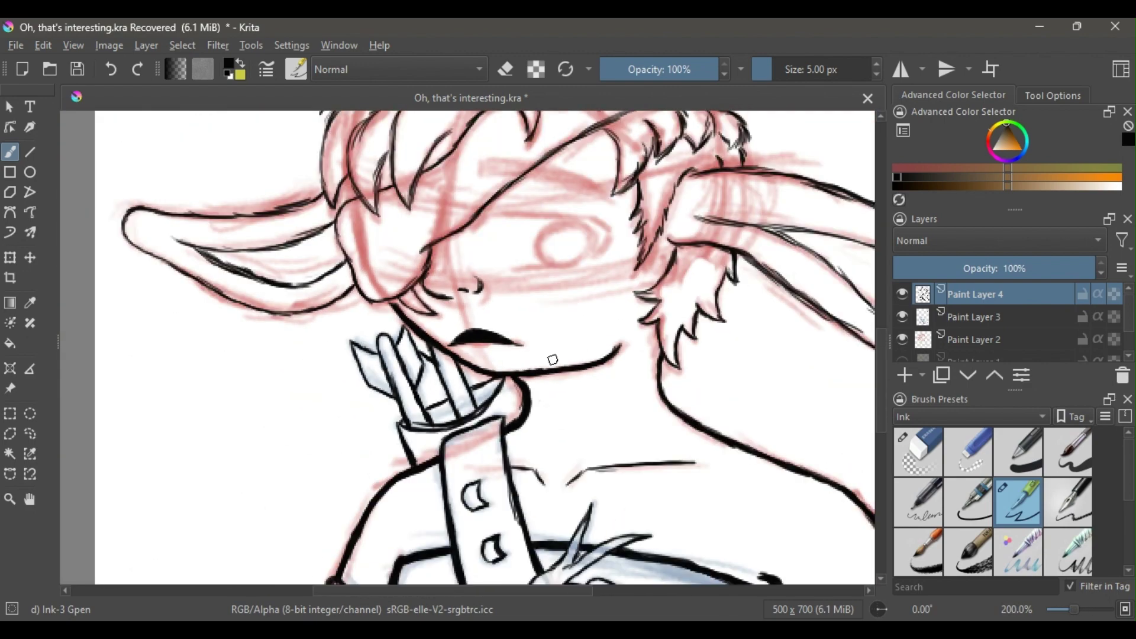
scroll(547, 365, up, 5)
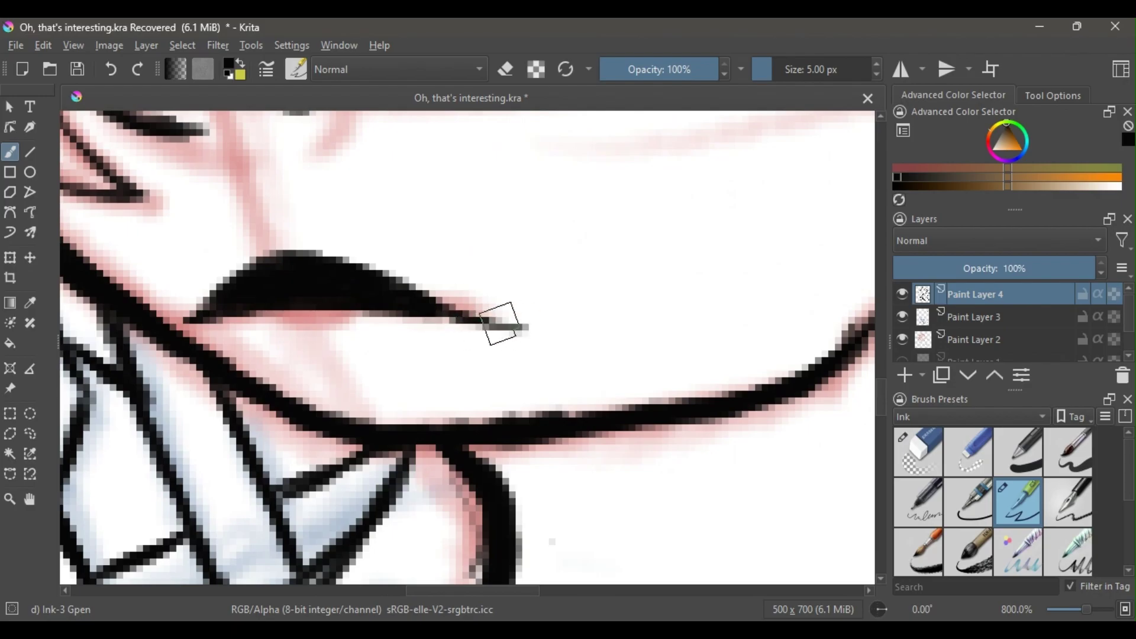